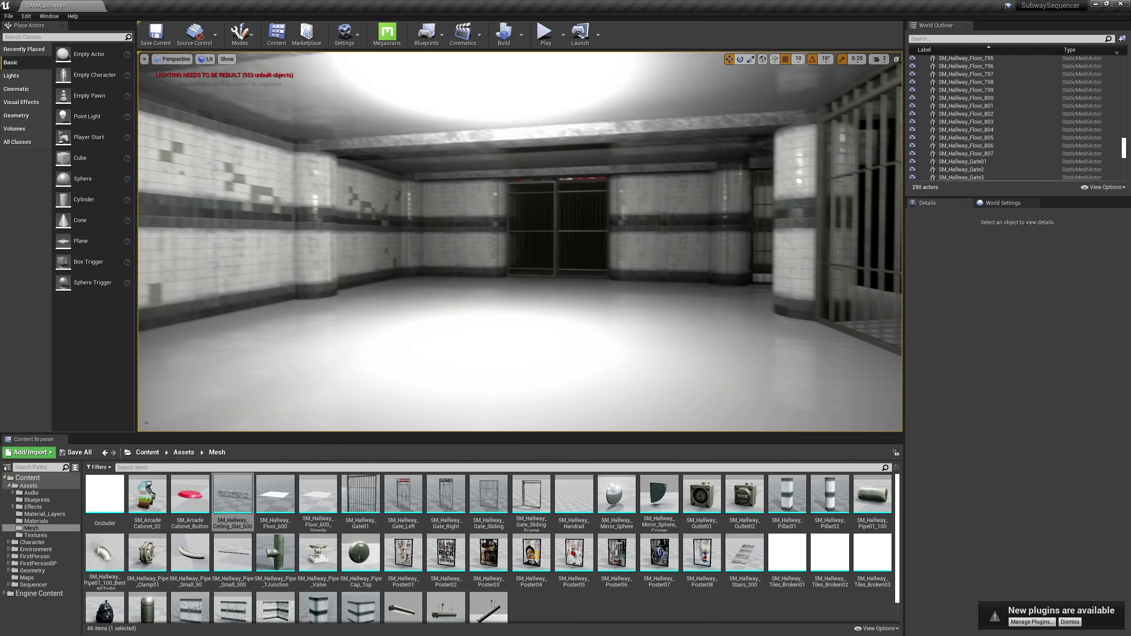
- Place the SM_Hallway_Stairs_300 mesh on the hallway floor in front of the gate, rotated -90° about Z
key(w)
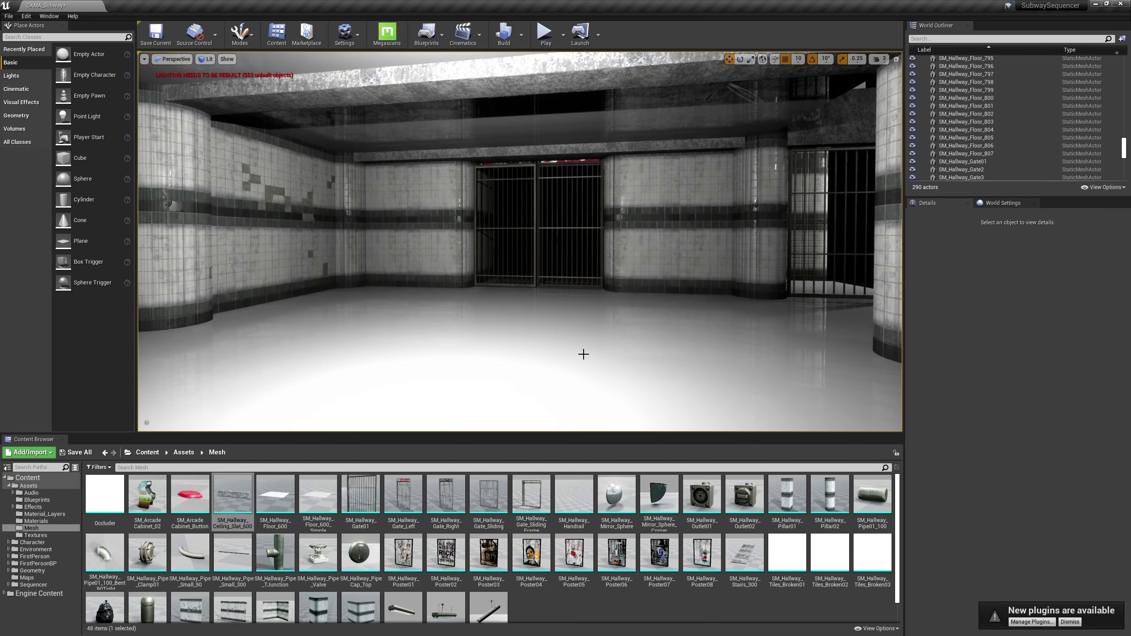
drag(758, 559, 450, 299)
right_drag(450, 299, 411, 319)
key(w)
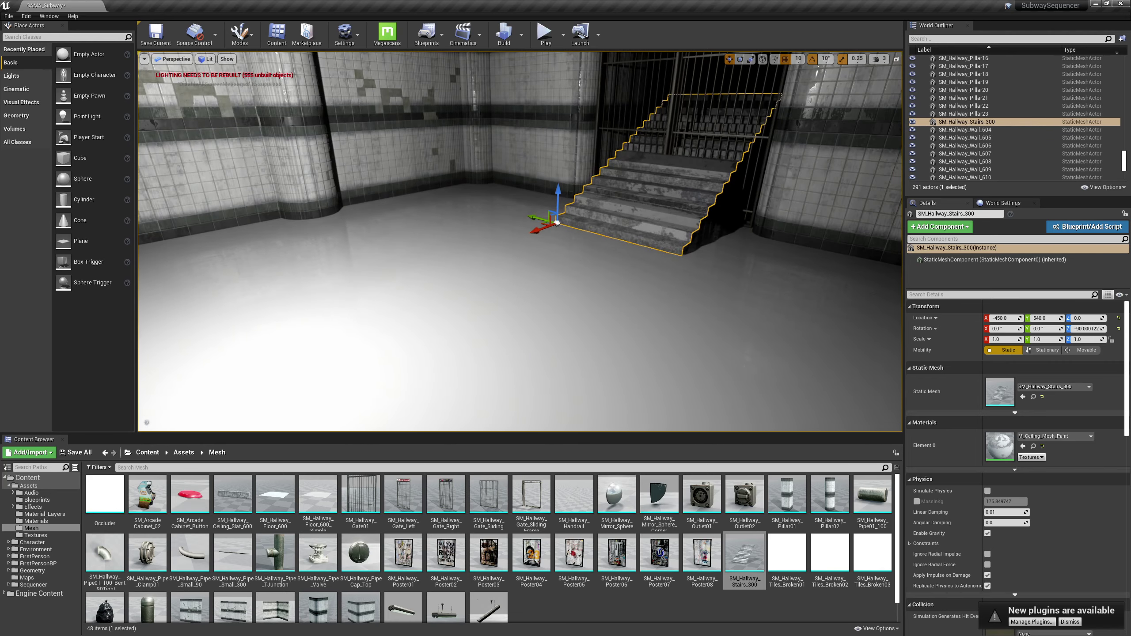
- Move the stairs behind the barred gate to X -740, Y 600
drag(527, 232, 619, 199)
key(f)
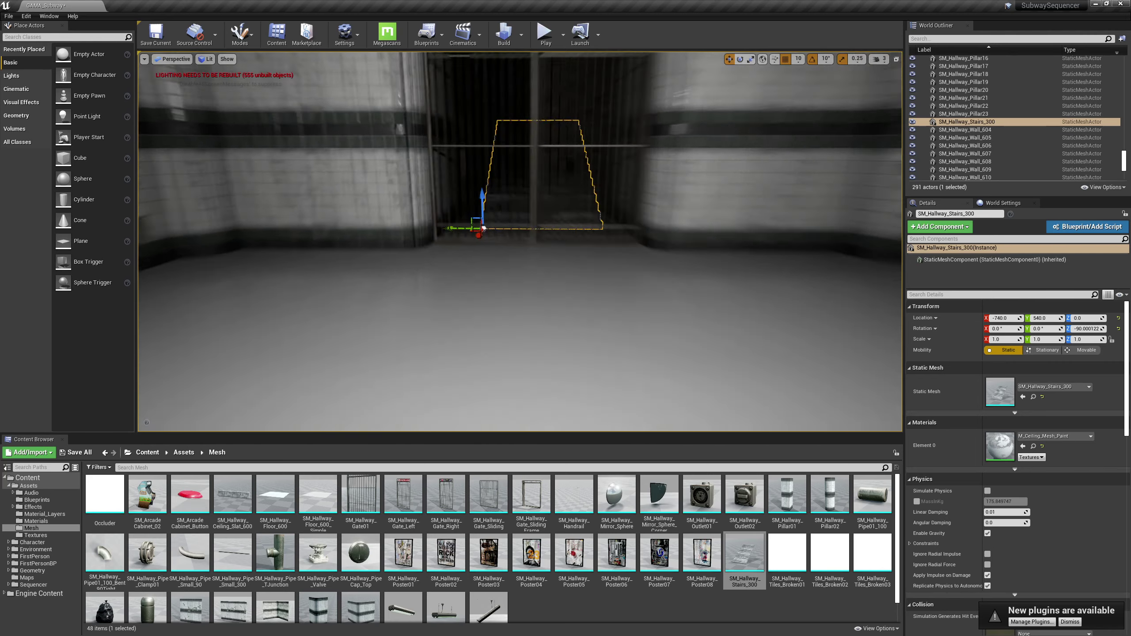
key(w)
right_drag(619, 198, 552, 260)
drag(405, 234, 336, 180)
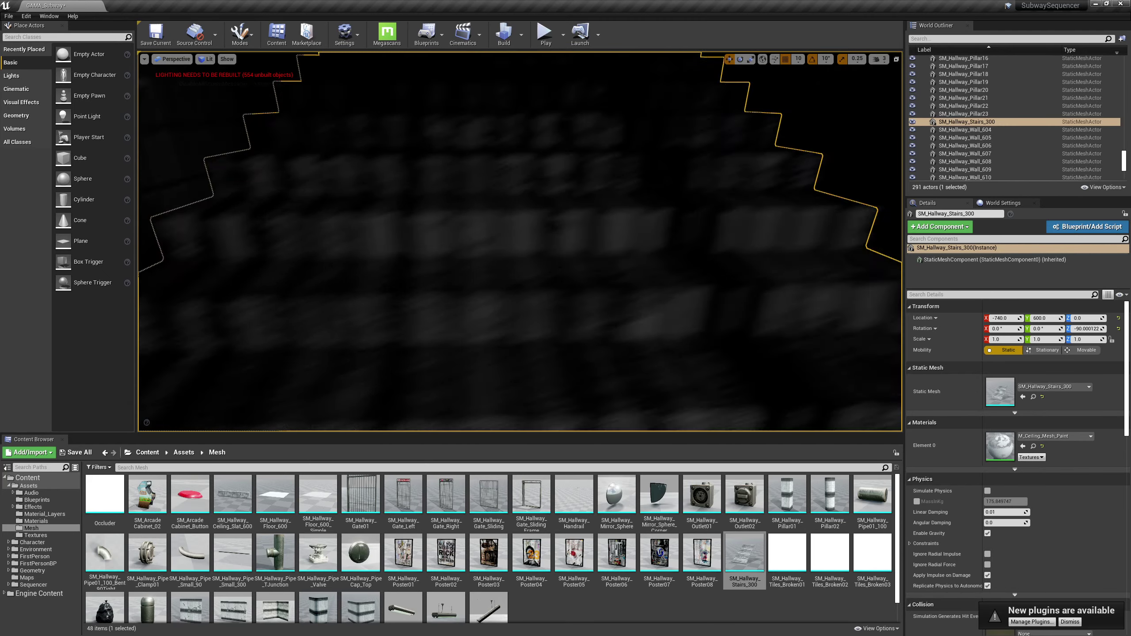
- Switch the viewport to Unlit and fine-tune the stairs against the side wall at Y 597
click(205, 60)
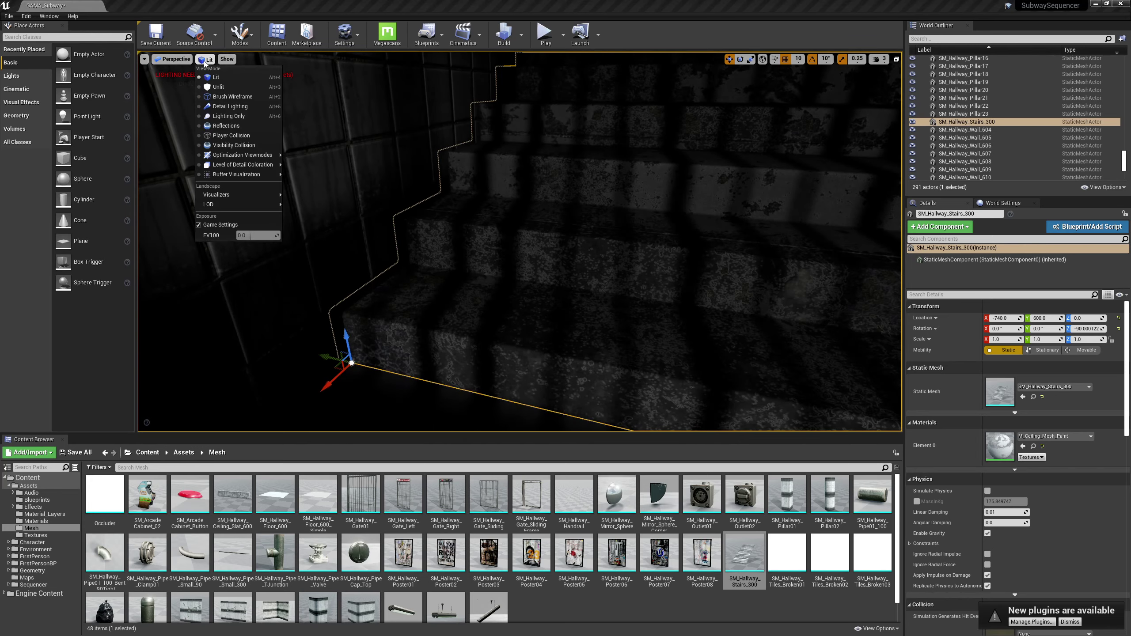
click(219, 87)
drag(332, 359, 353, 359)
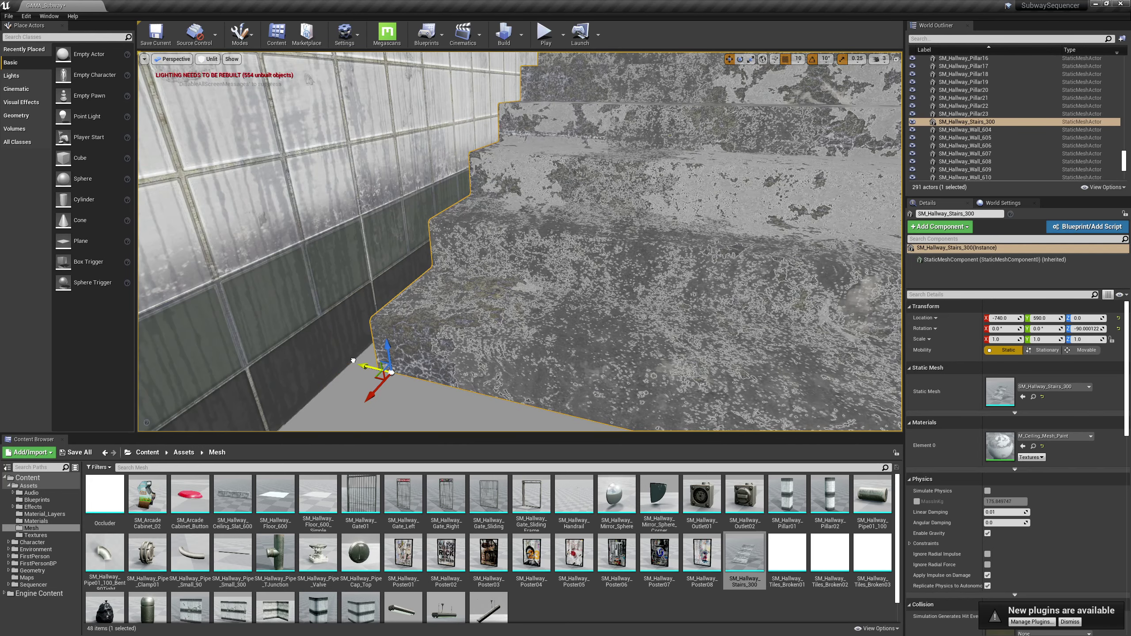
right_drag(354, 359, 366, 314)
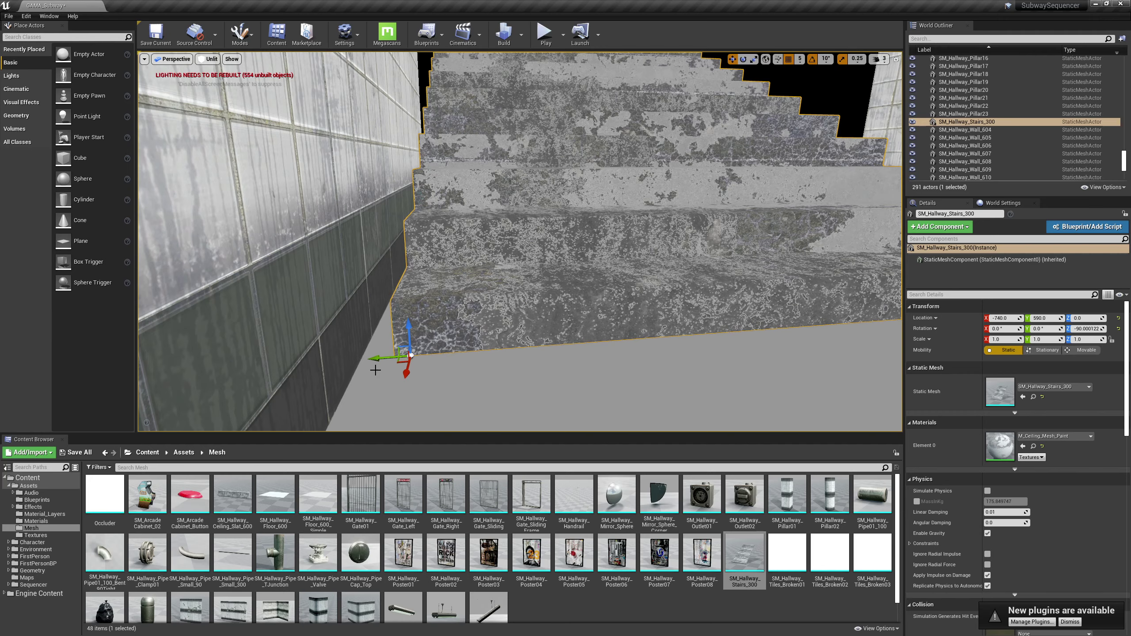
drag(379, 359, 359, 360)
right_drag(468, 314, 490, 339)
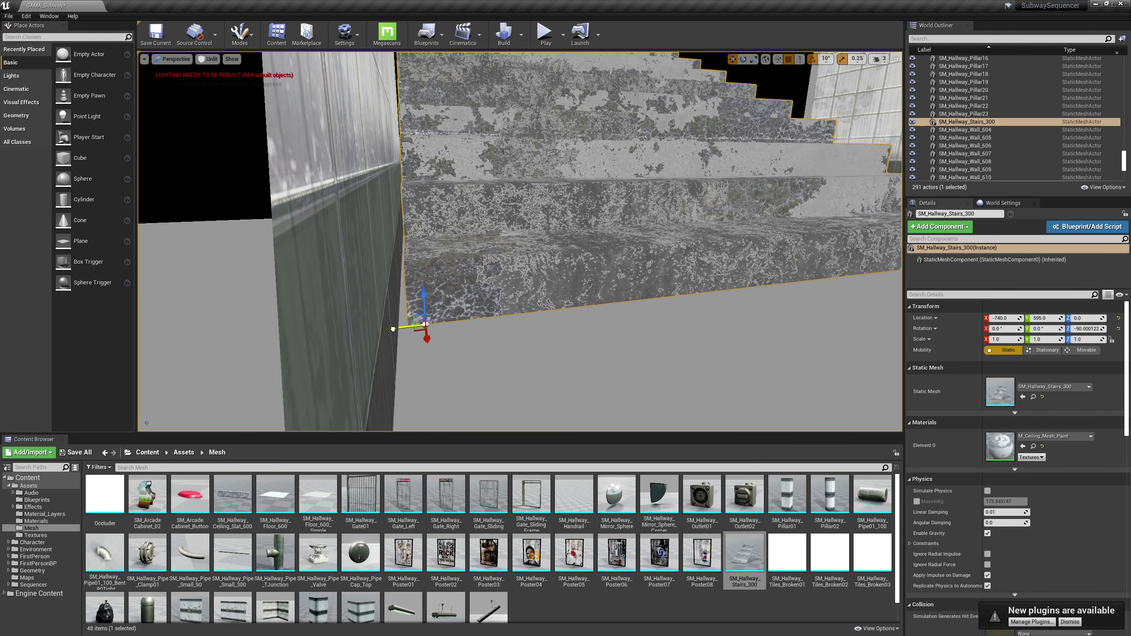
drag(391, 329, 383, 331)
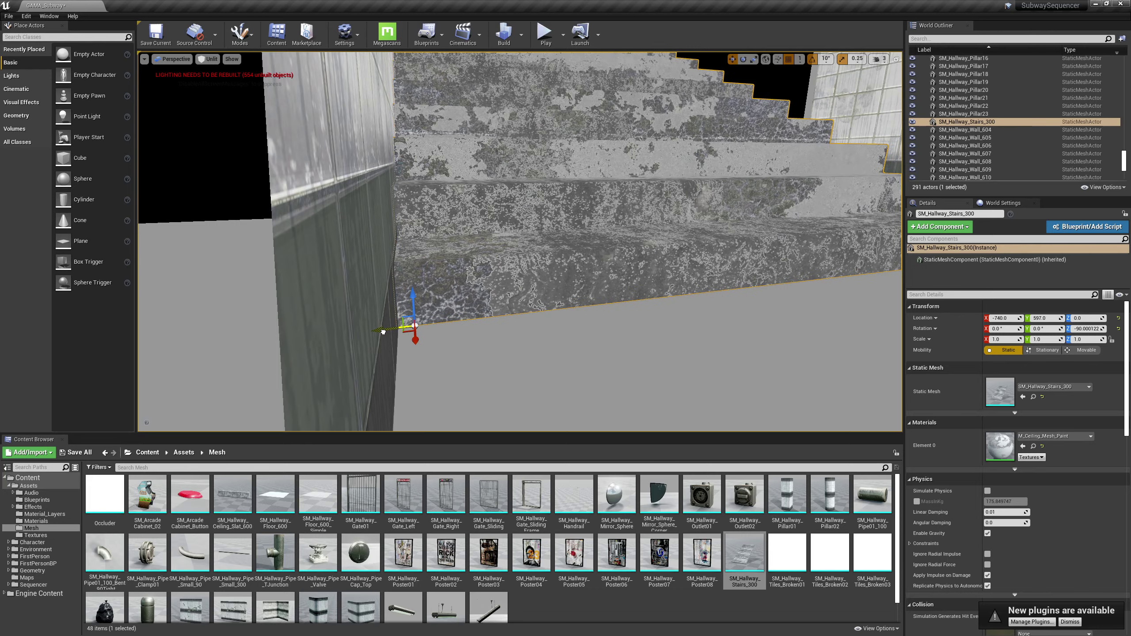
right_drag(384, 332, 408, 330)
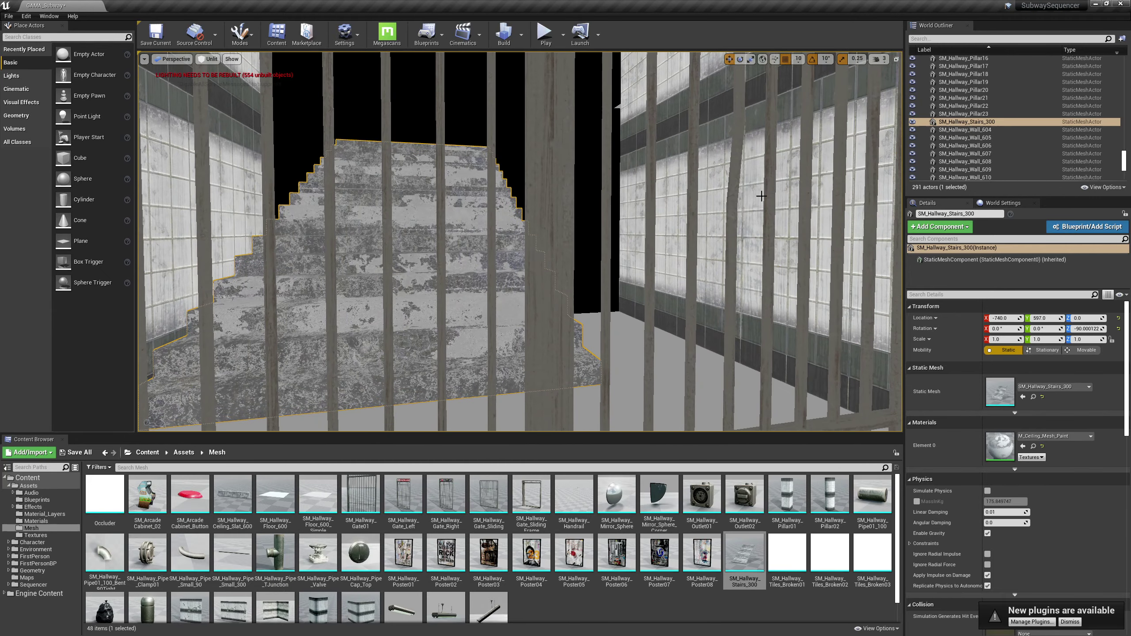
- Scale the stairs to 1.5 in X to widen them across the passage behind the gate
right_drag(800, 77, 784, 129)
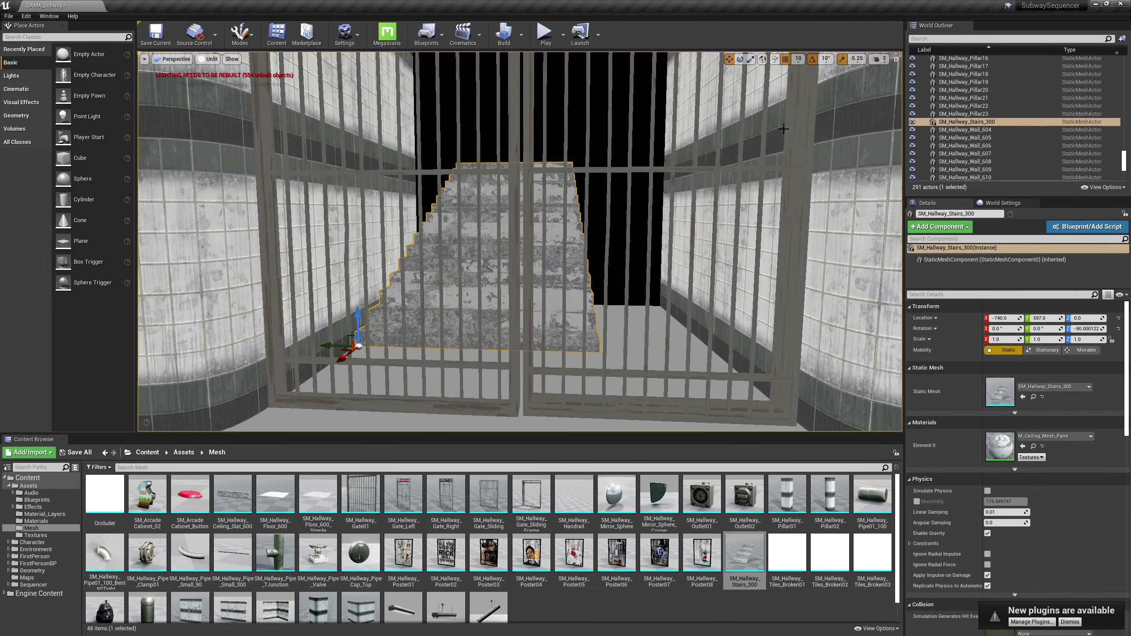
drag(390, 348, 414, 347)
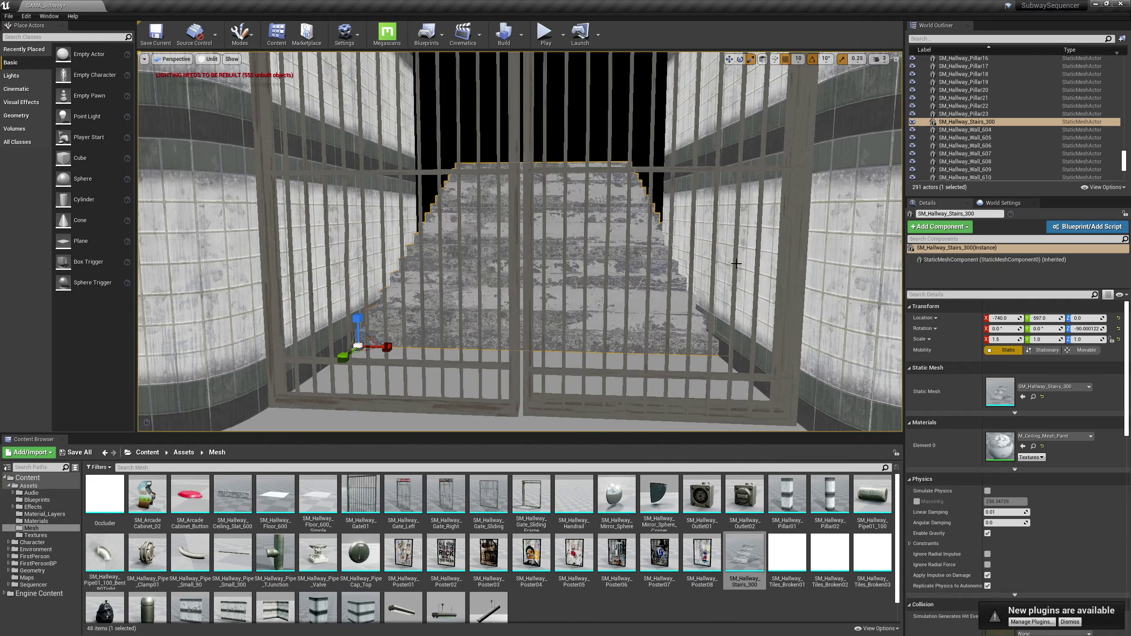
mouse_move(737, 264)
right_down()
mouse_move(718, 281)
mouse_move(721, 263)
mouse_move(741, 261)
right_up()
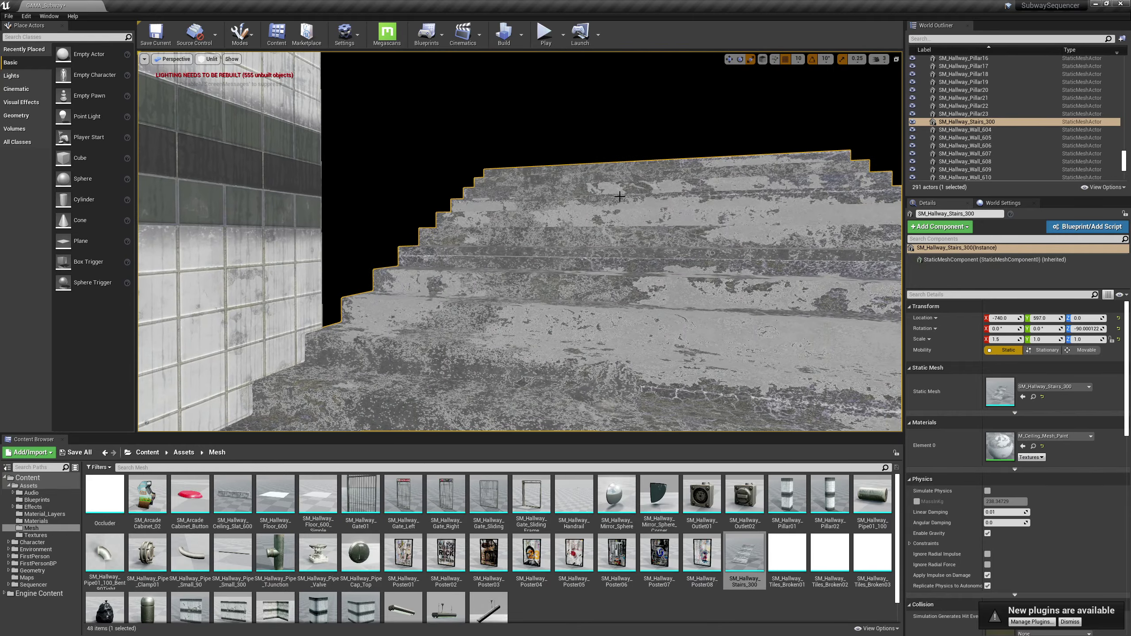
right_drag(619, 196, 663, 233)
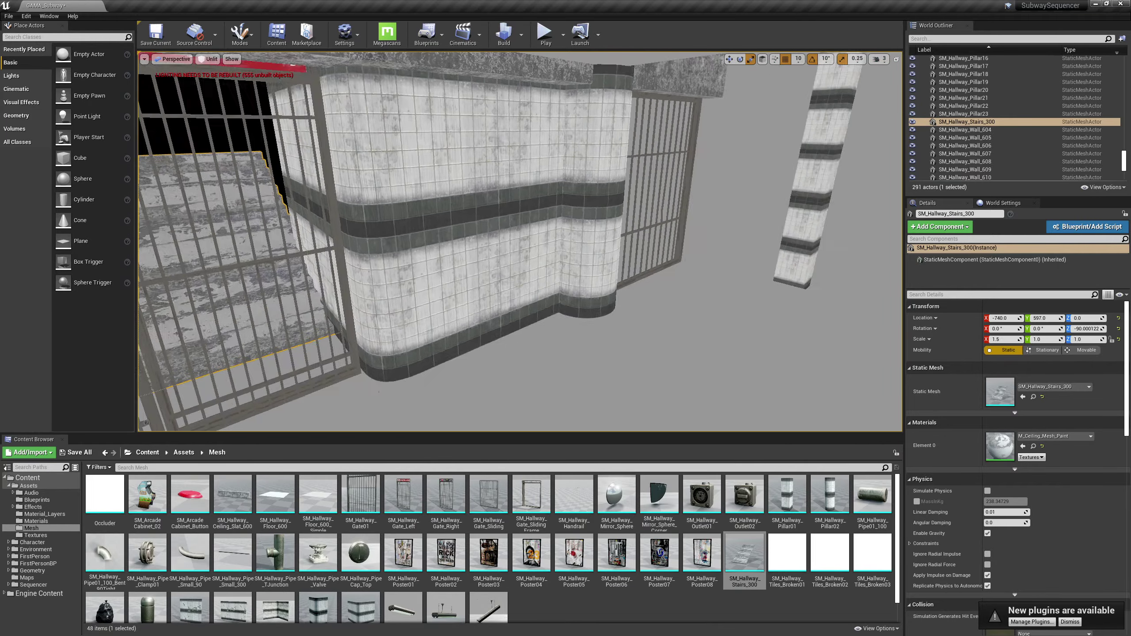
- Duplicate the tiled wall with missing tiles beside the gate and move the copy behind the gate to X -940, Y 590
right_drag(548, 200, 594, 176)
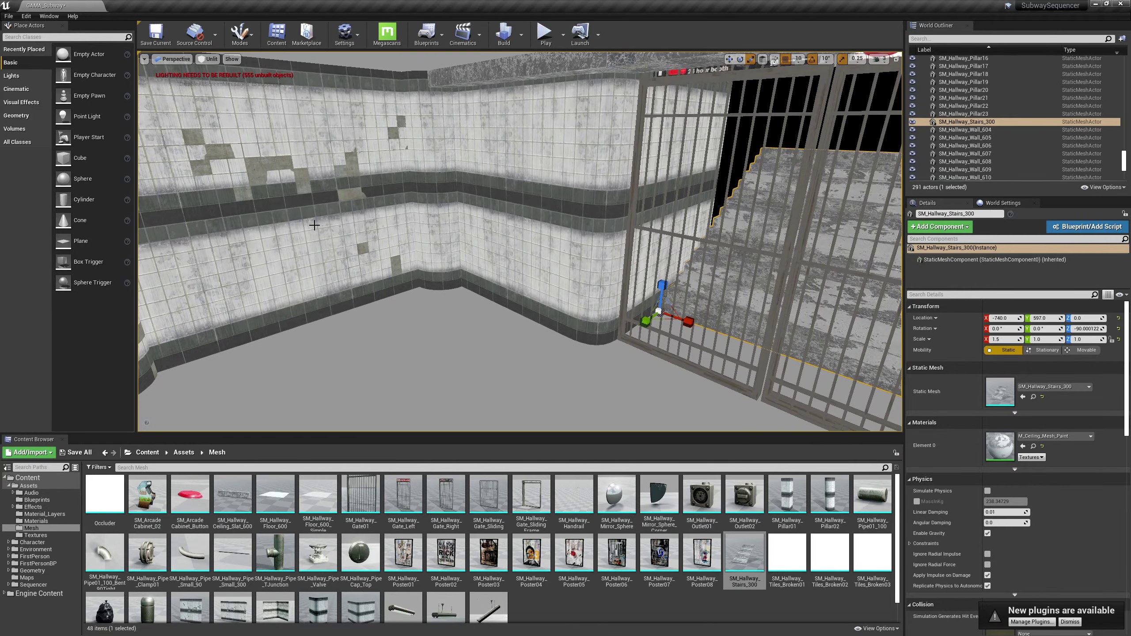
click(343, 226)
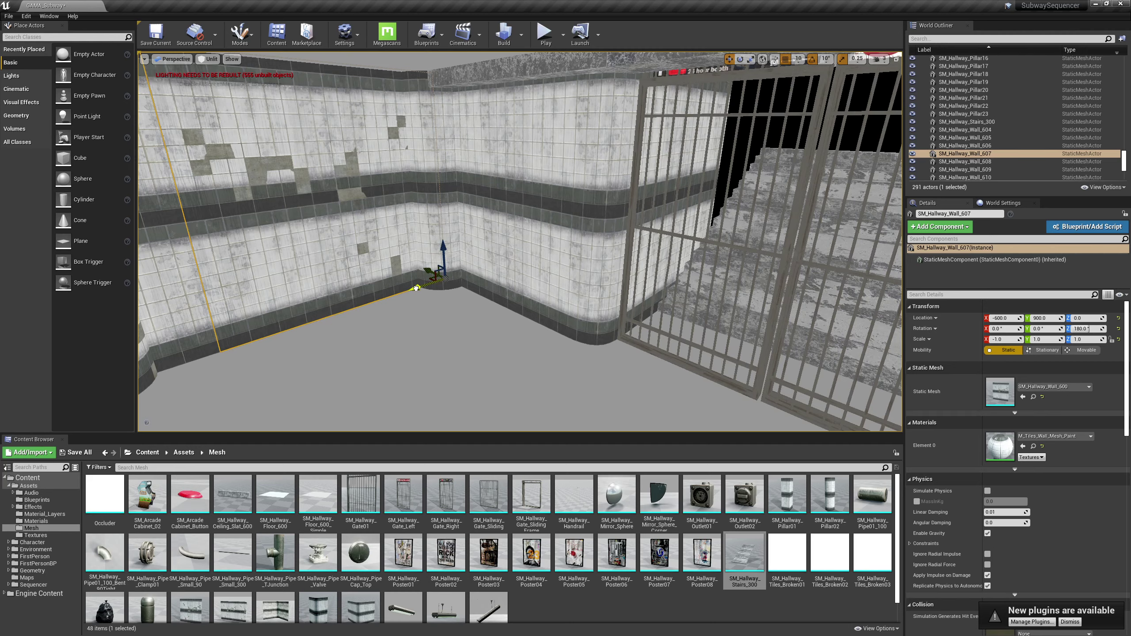
alt+drag(415, 288, 526, 263)
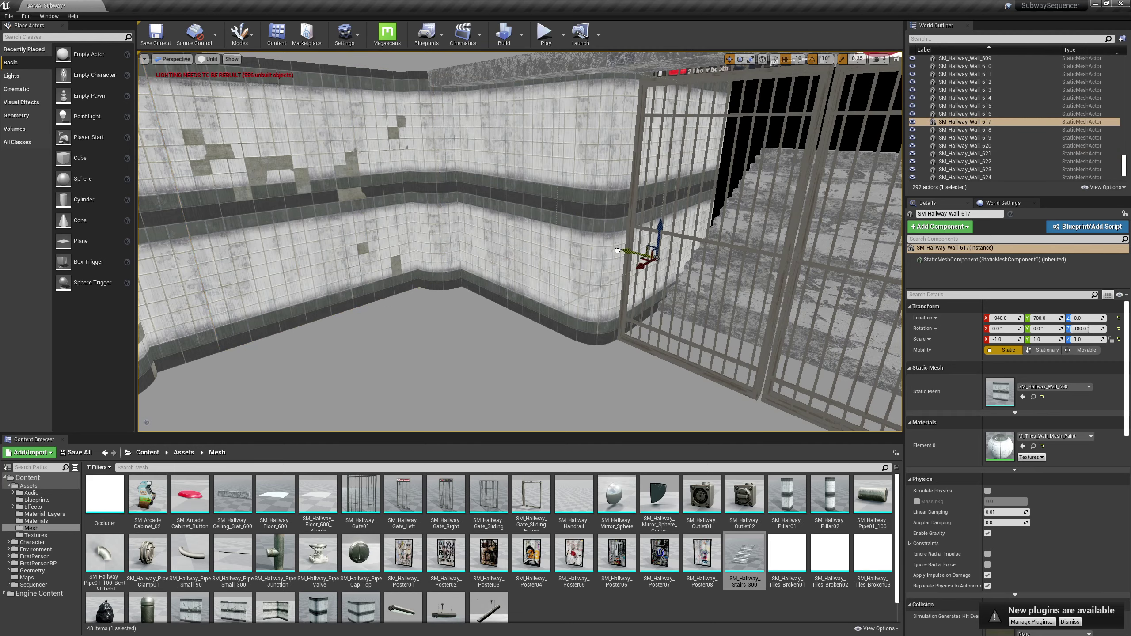
drag(657, 262, 670, 263)
right_drag(715, 261, 676, 262)
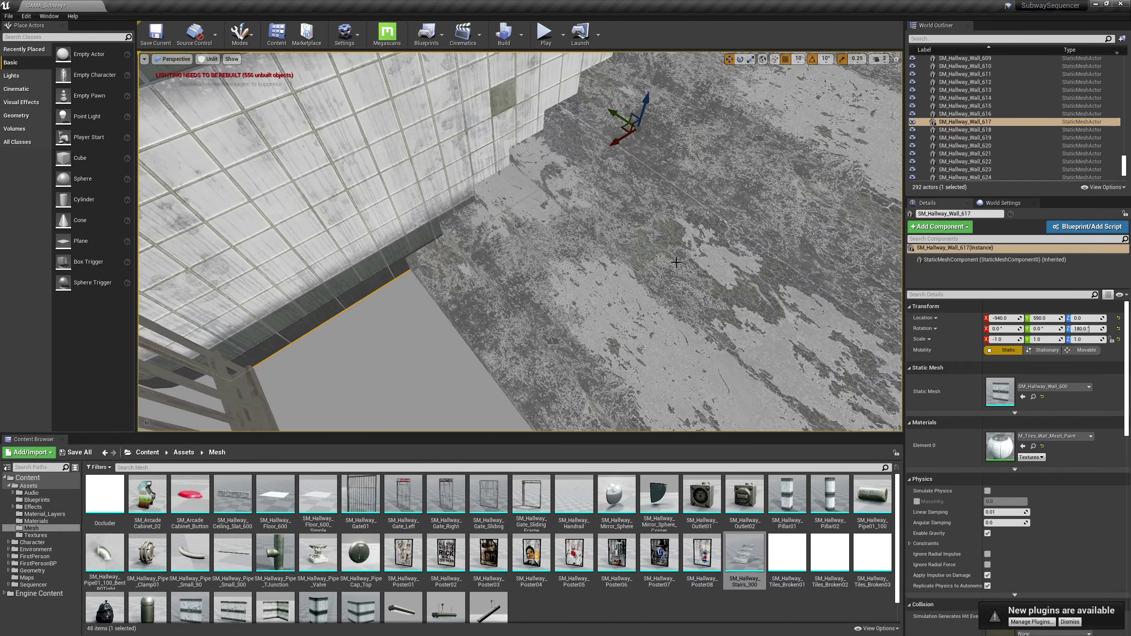
- Align the copied wall with the existing side wall along the stairs at X -1200, Y 600
drag(612, 143, 695, 80)
right_drag(694, 79, 617, 321)
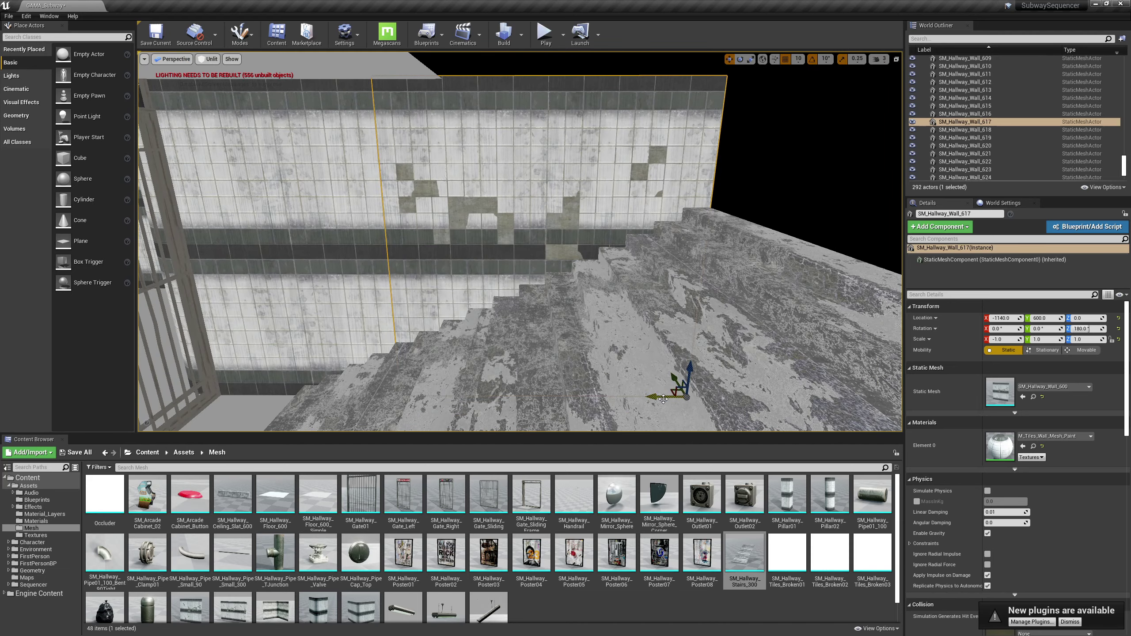
drag(663, 399, 710, 368)
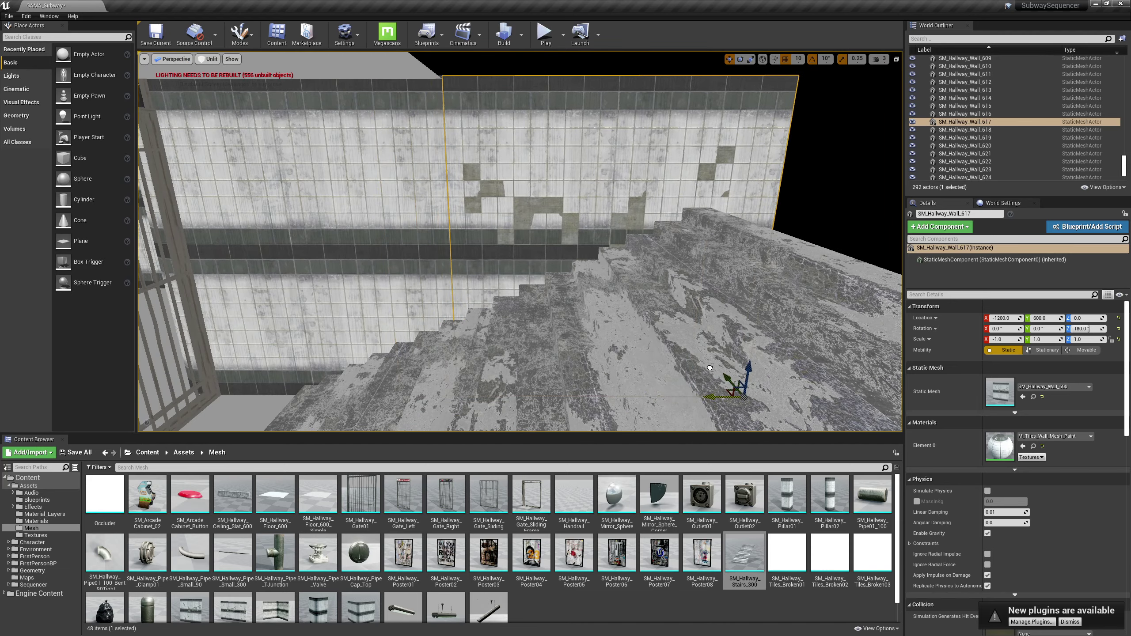
- Extend the stairwell side with a wall copy at X -1500, and duplicate both wall segments upward to Z 310
right_drag(705, 228, 665, 241)
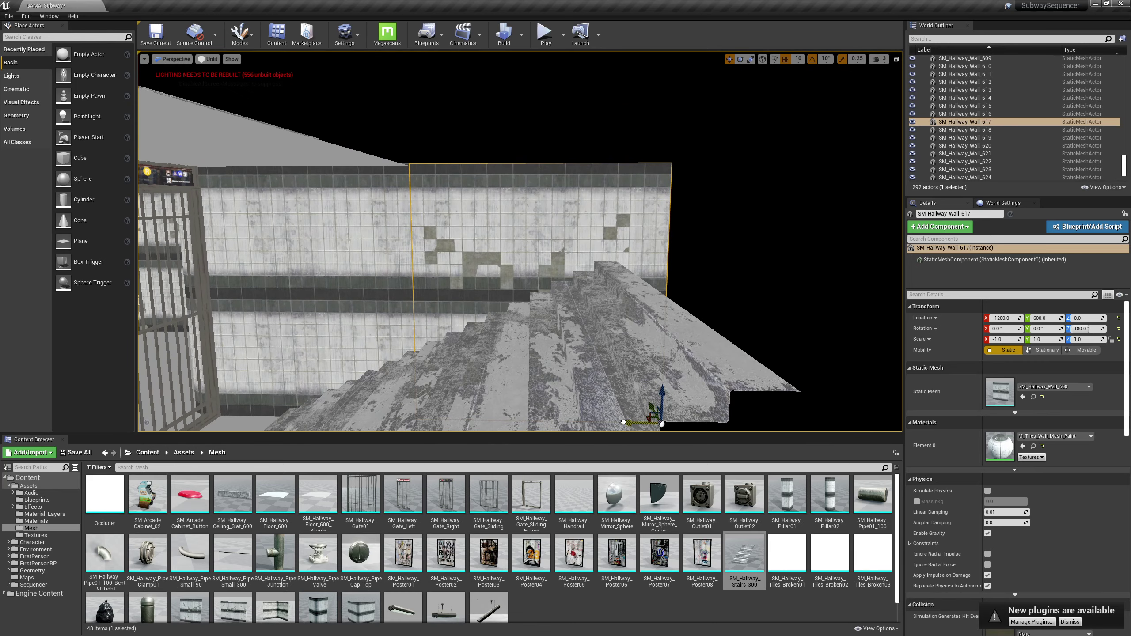
alt+drag(623, 422, 886, 364)
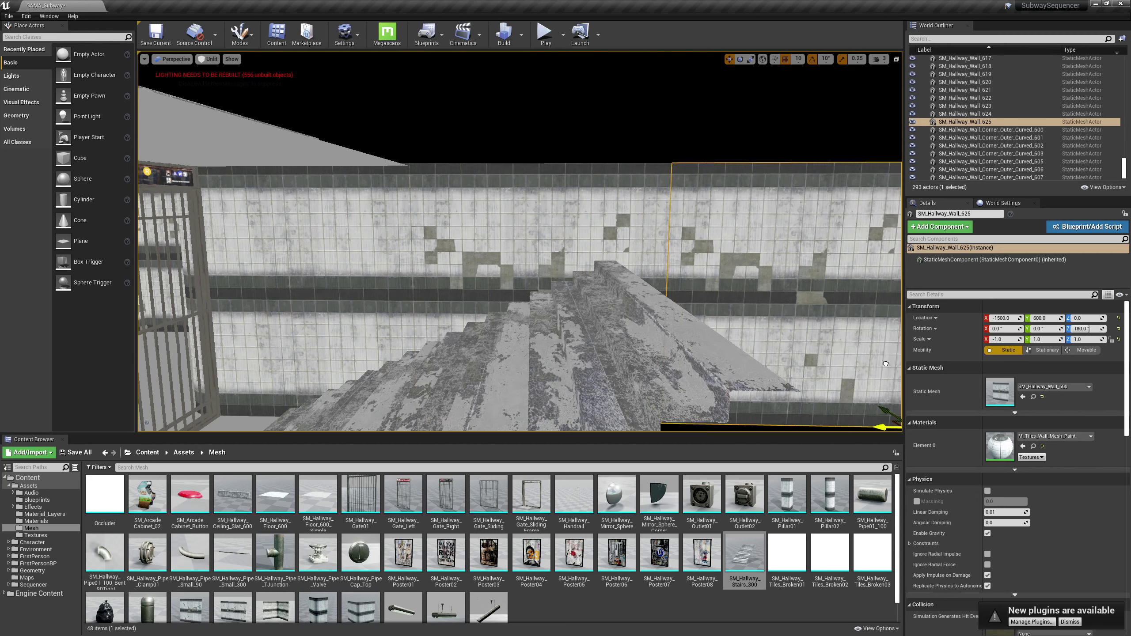
ctrl+click(621, 202)
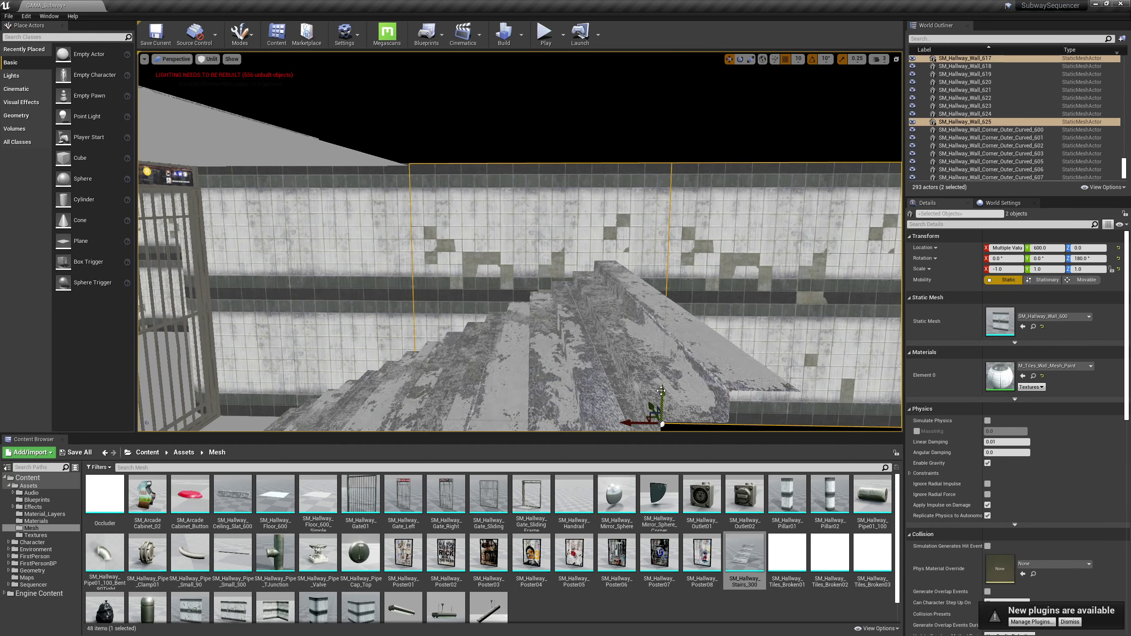
alt+drag(662, 390, 690, 124)
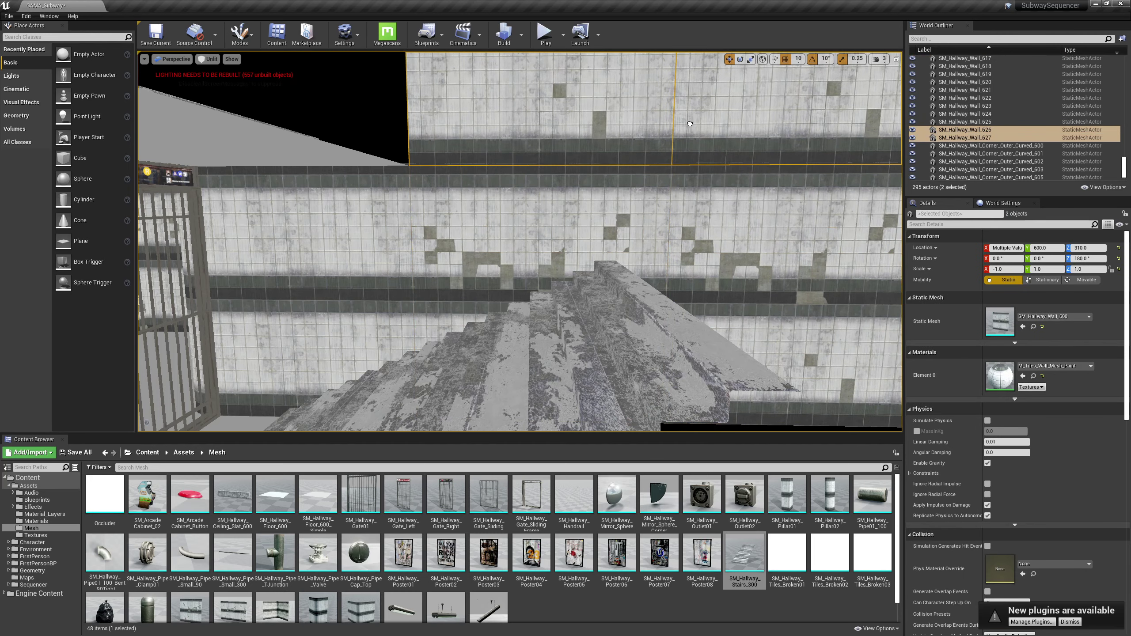
right_drag(669, 199, 561, 313)
key(Escape)
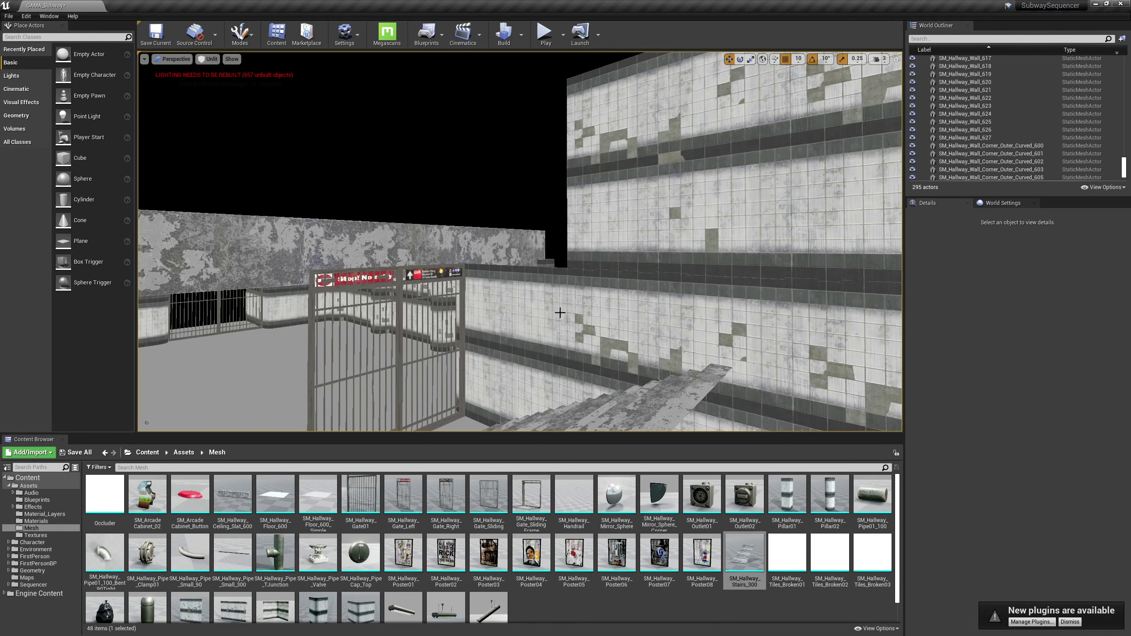
- Duplicate the stairs and fit the copy at the top of the first flight as a second flight at Z 200
right_drag(516, 406, 512, 303)
click(445, 332)
right_drag(445, 331, 489, 229)
alt+drag(359, 249, 687, 98)
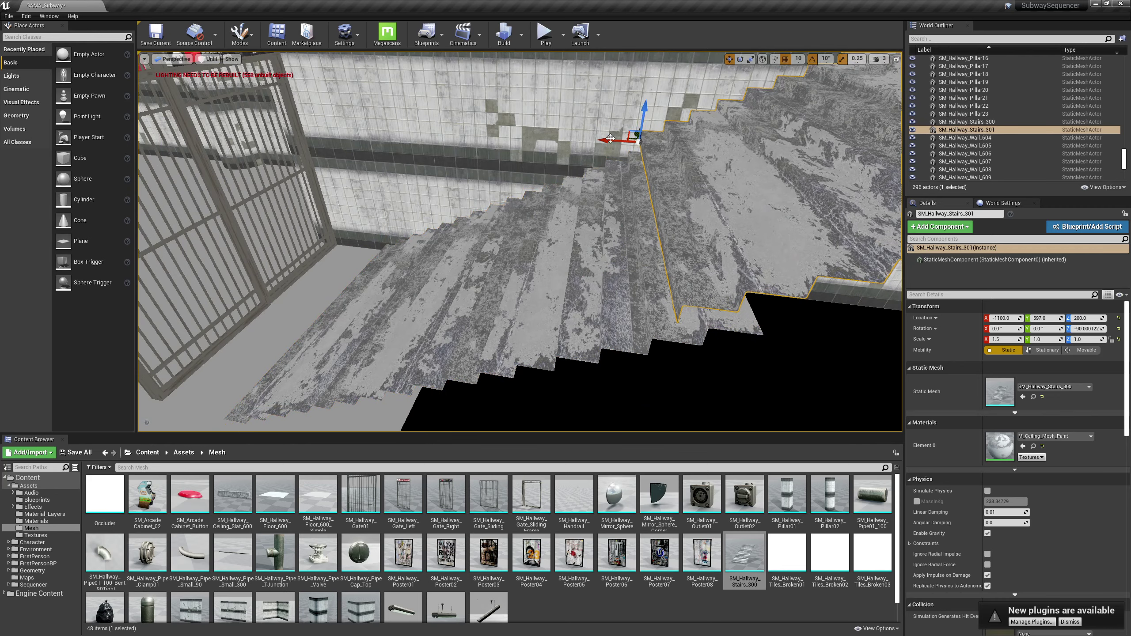
drag(600, 142, 641, 141)
right_drag(692, 239, 677, 208)
key(Escape)
- Duplicate the wall at X -900, Y 0, turn the copy 180° about Z, and align it along the stairs' other side at Y 300
right_drag(571, 190, 572, 190)
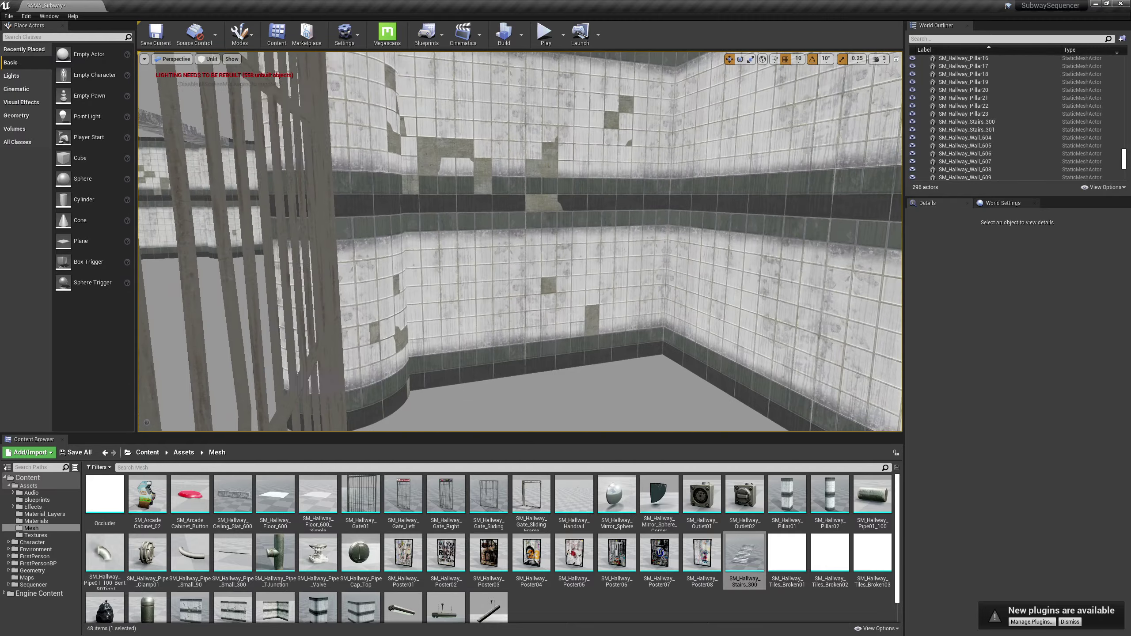
click(572, 230)
right_drag(562, 242, 561, 236)
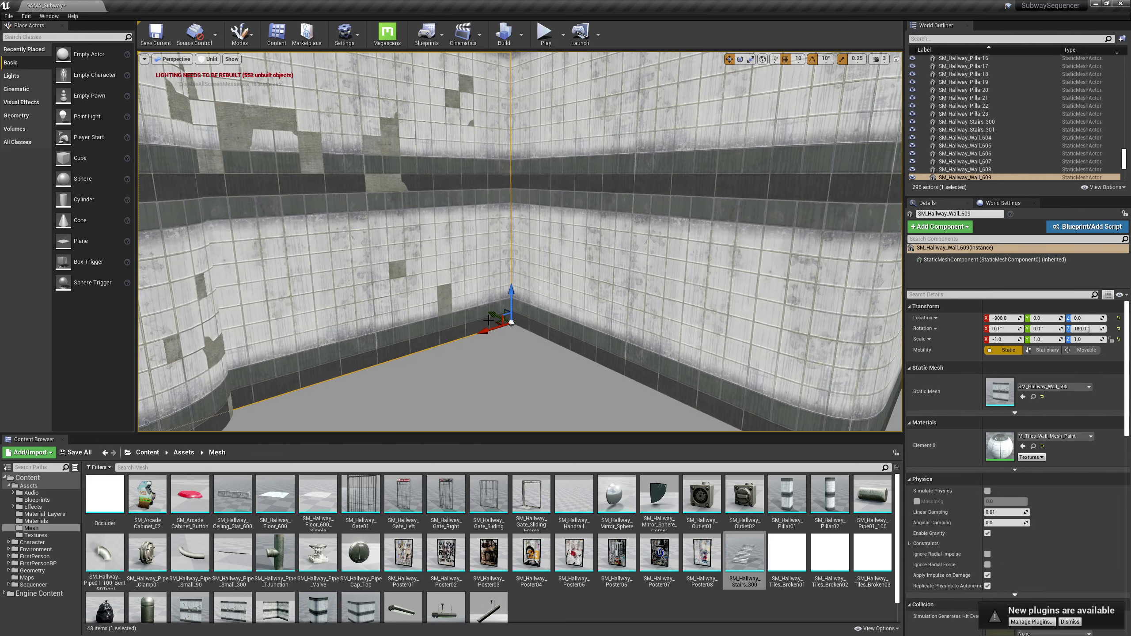
alt+drag(488, 320, 445, 272)
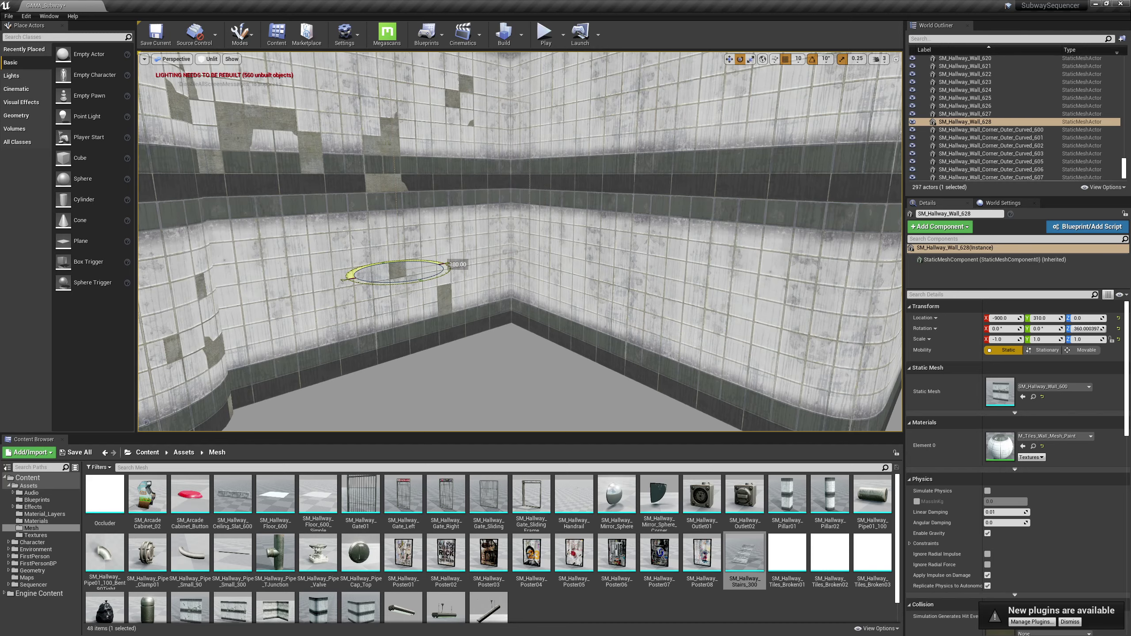
right_drag(507, 233, 507, 234)
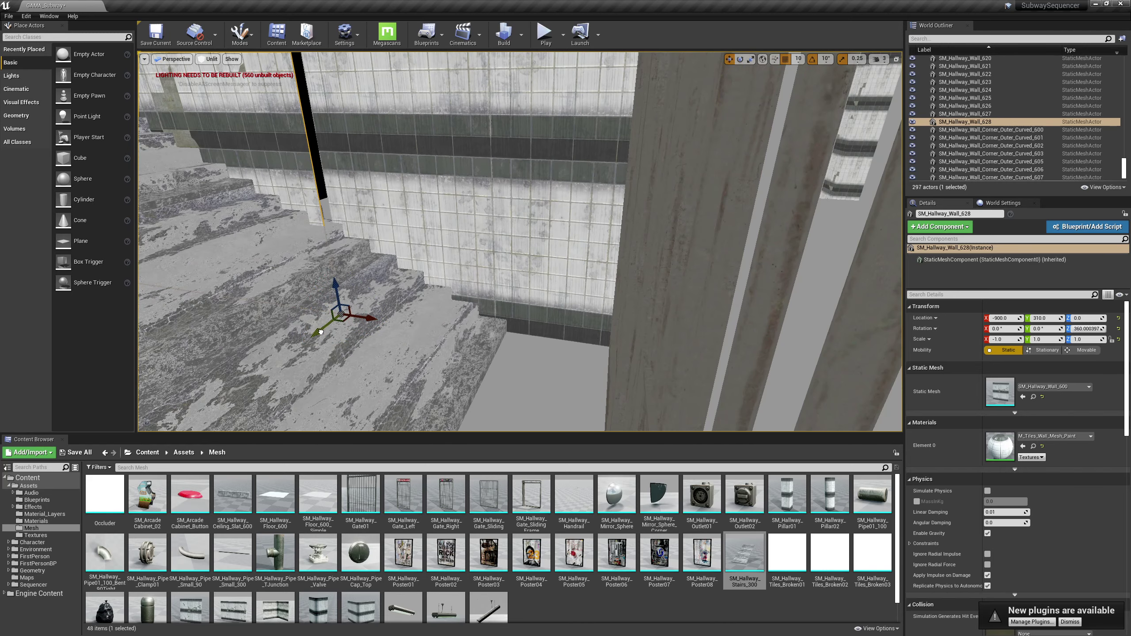
drag(321, 332, 327, 329)
right_drag(330, 328, 331, 328)
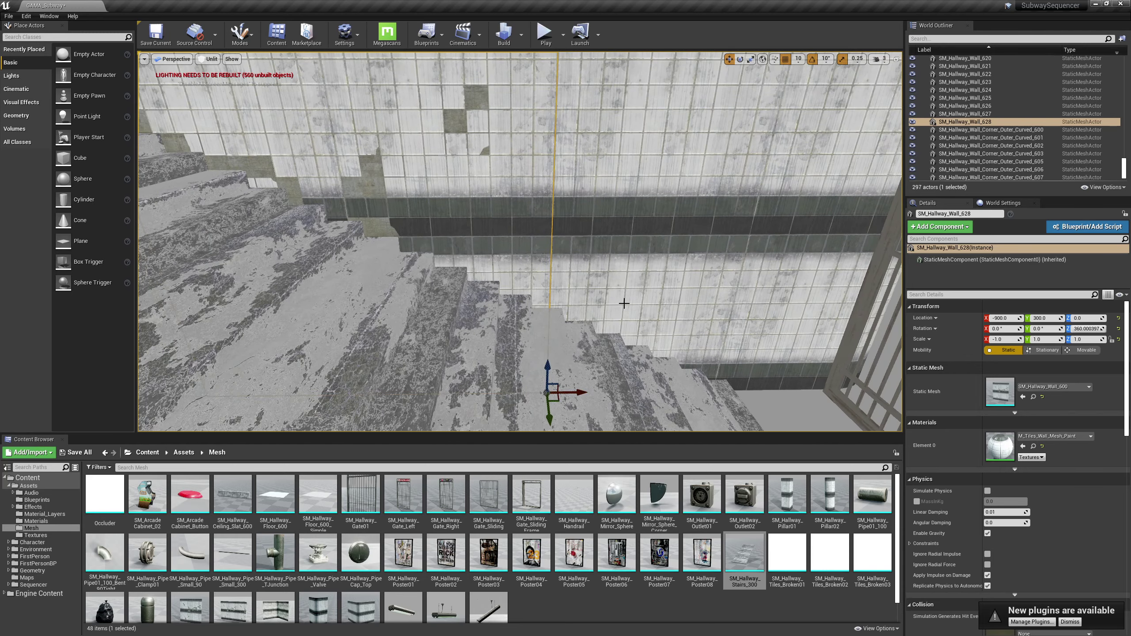
- Extend the wall along the stairs' other side with a copy at X -1200, and duplicate both segments upward to Z 310
right_drag(624, 303, 619, 290)
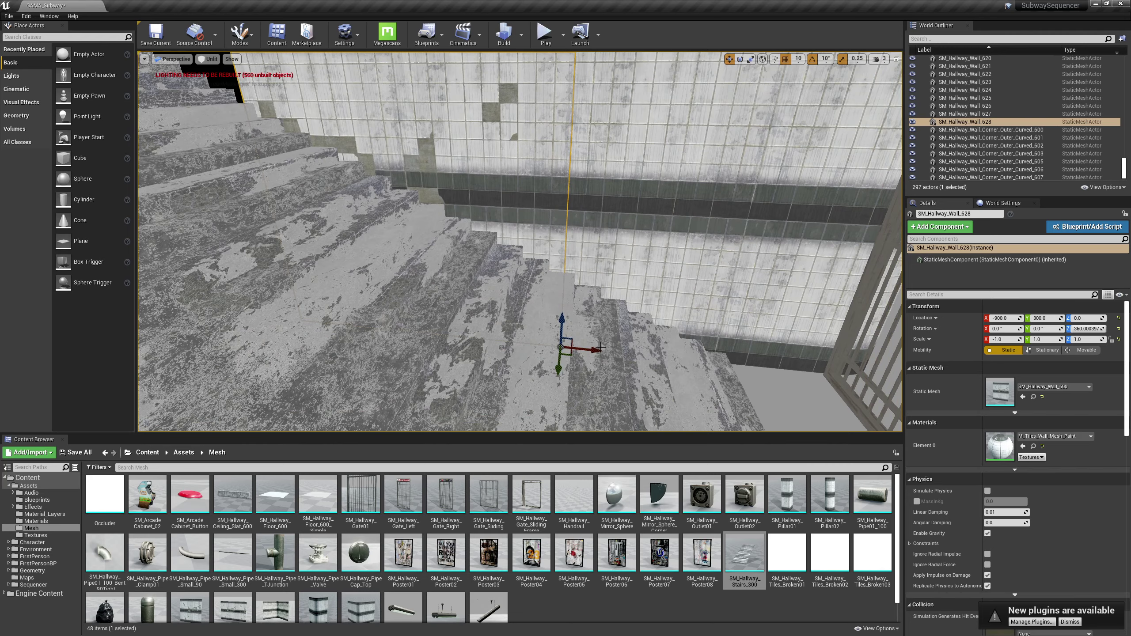
alt+drag(601, 347, 311, 279)
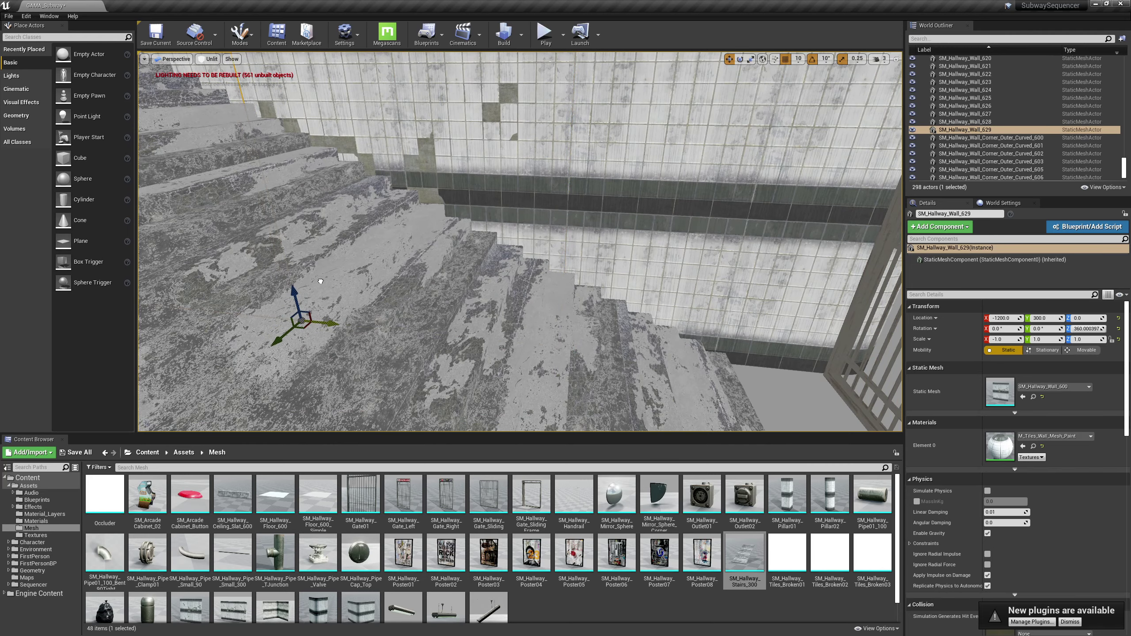
right_drag(446, 228, 446, 228)
ctrl+click(490, 248)
right_drag(694, 205, 695, 205)
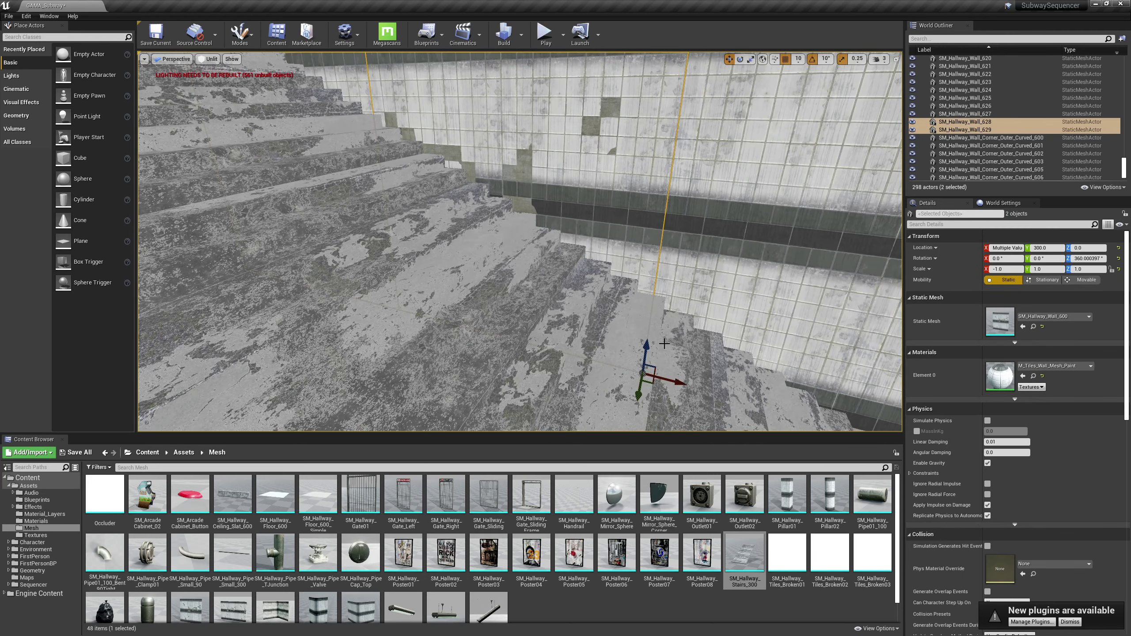
alt+drag(651, 347, 672, 112)
right_drag(645, 125, 645, 124)
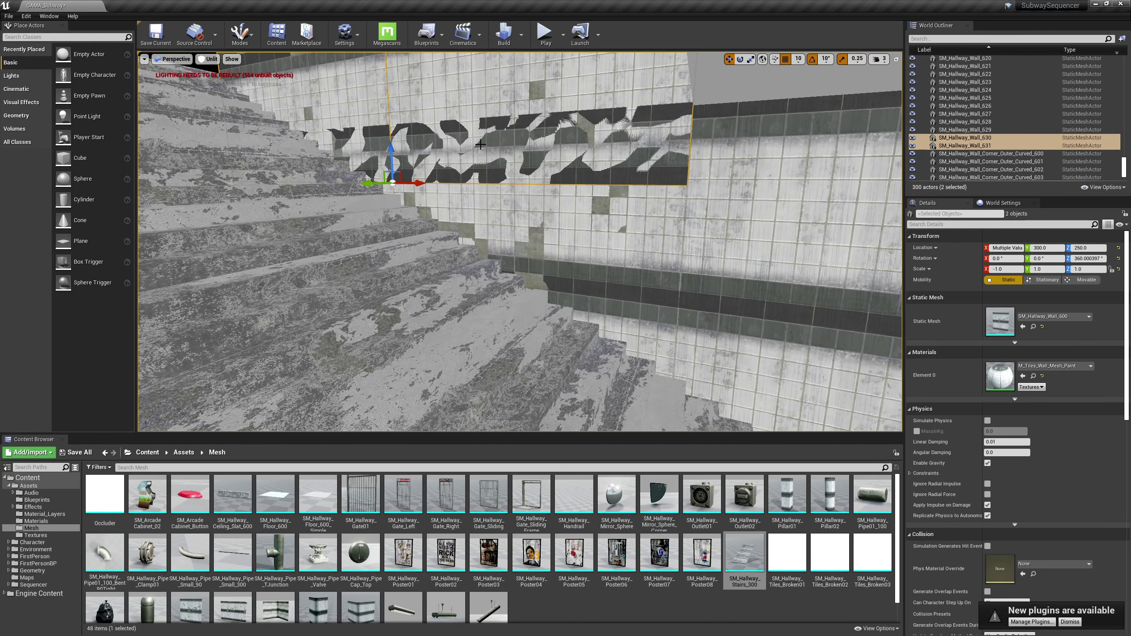
drag(393, 156, 397, 90)
right_drag(397, 90, 397, 90)
right_drag(591, 275, 589, 283)
- Duplicate the upper side wall to X -900, Y 600, and turn the copy to 90° about Z to close the end above the gate
click(348, 304)
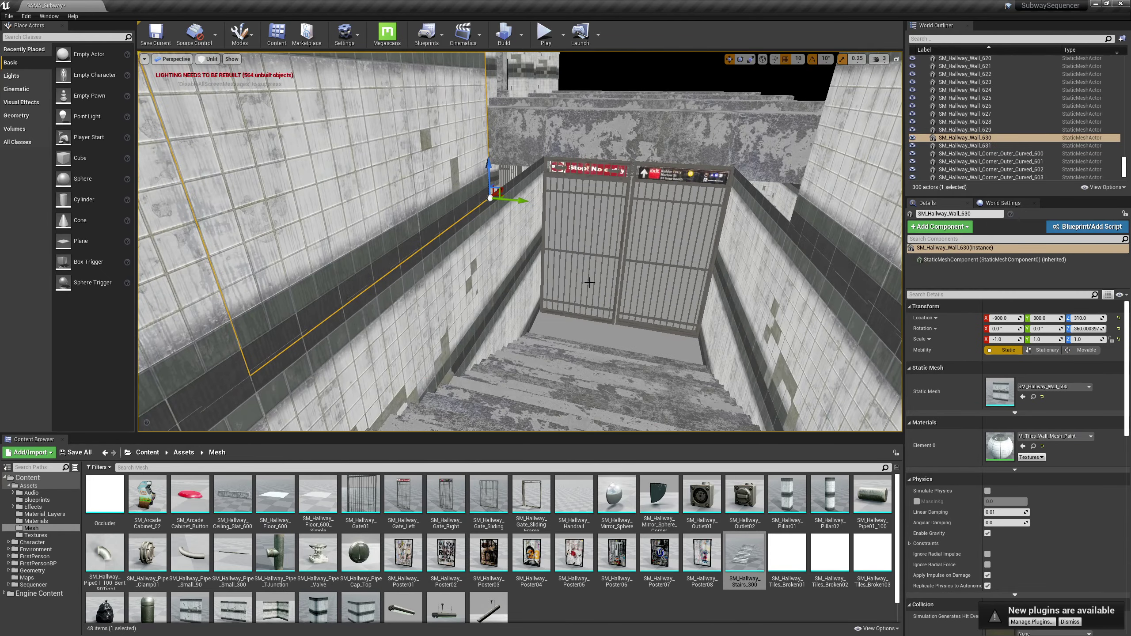
click(731, 283)
right_drag(731, 283, 731, 283)
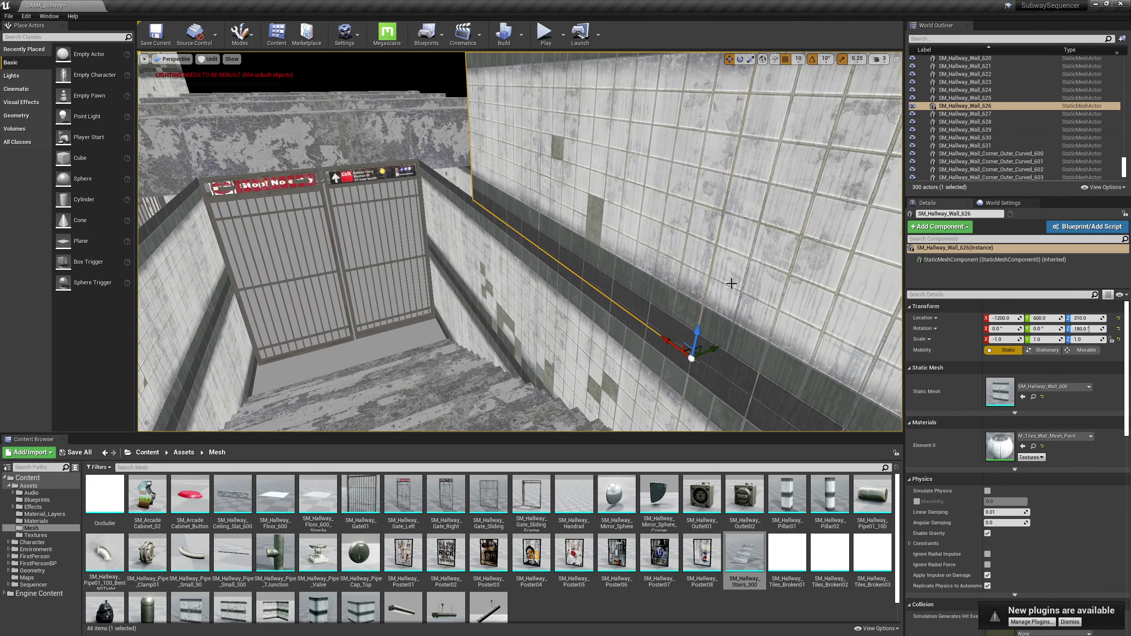
alt+drag(670, 343, 567, 266)
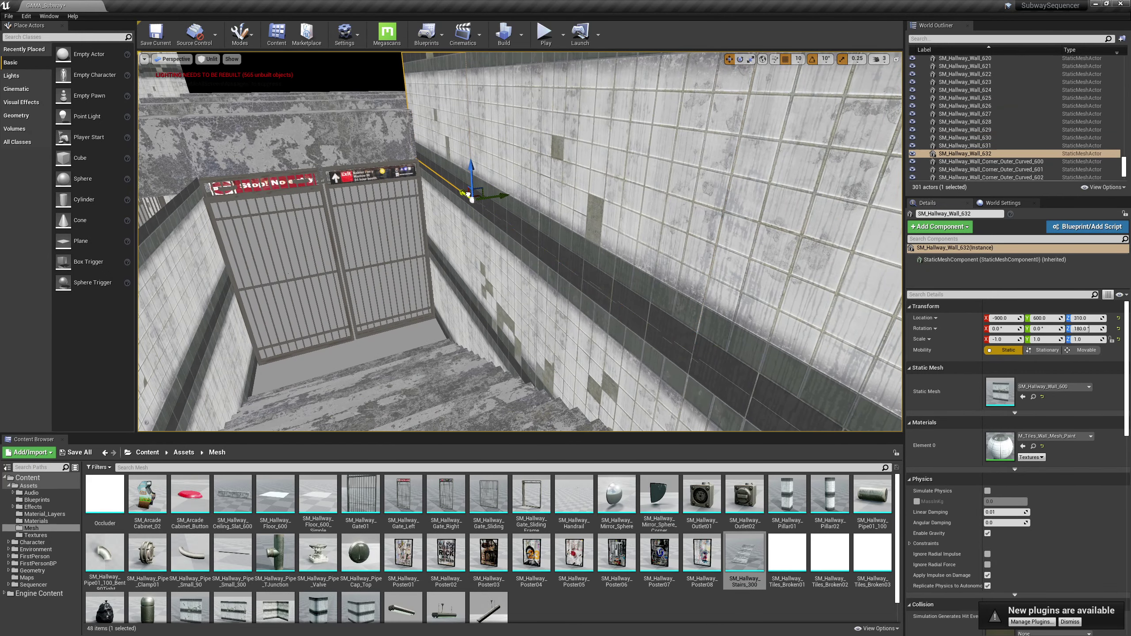
drag(492, 218, 392, 307)
right_drag(392, 306, 398, 313)
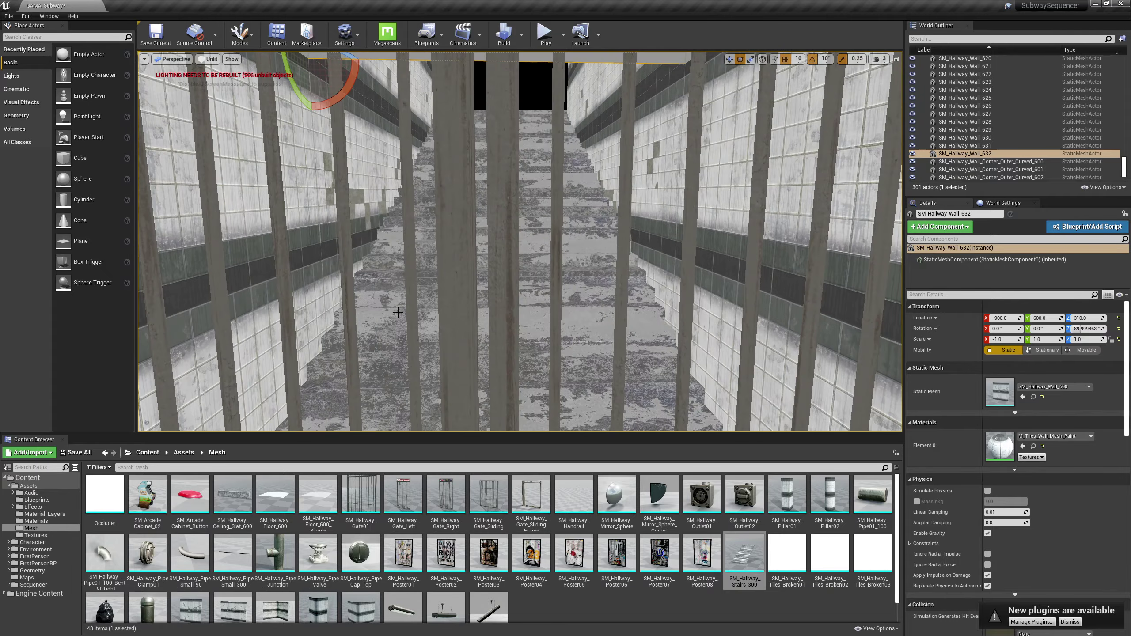
right_drag(552, 262, 577, 246)
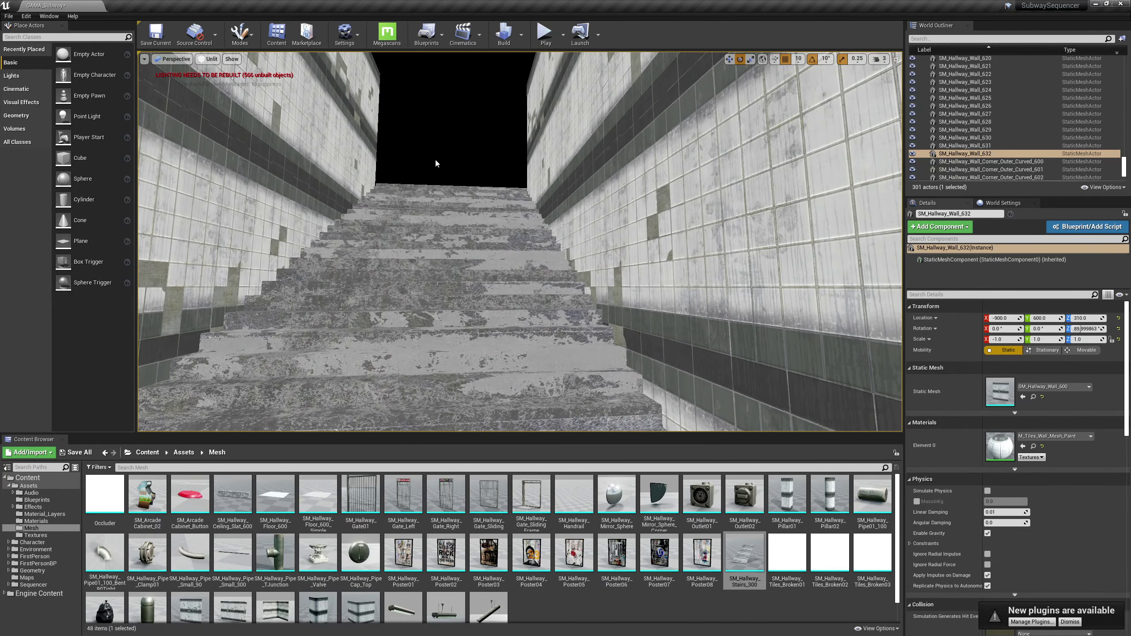
right_drag(415, 288, 415, 288)
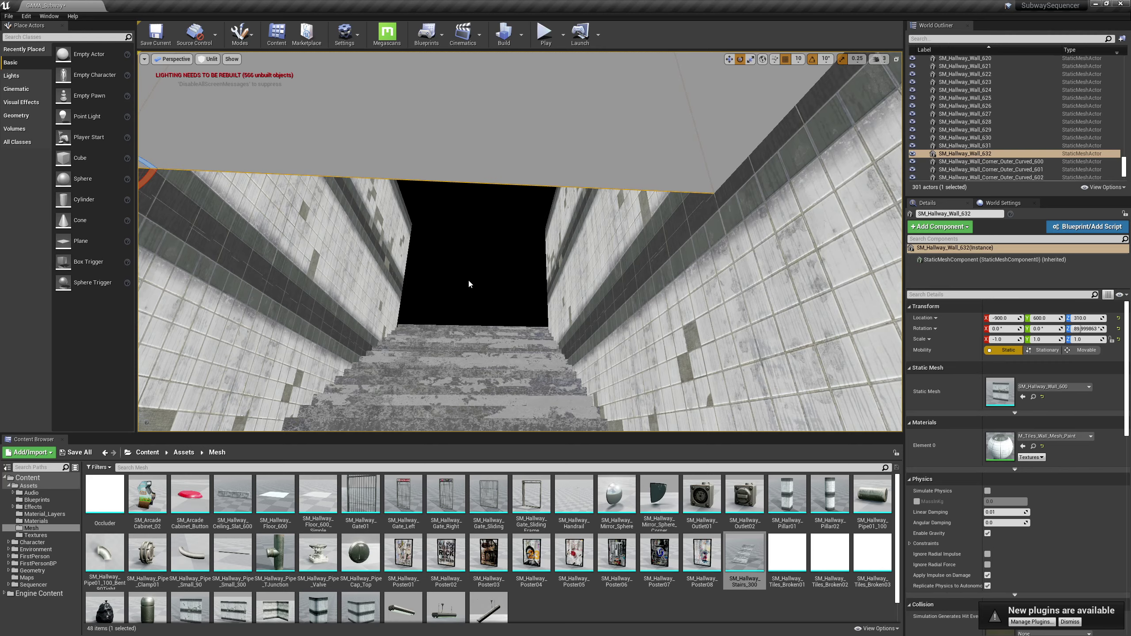
drag(448, 290, 460, 261)
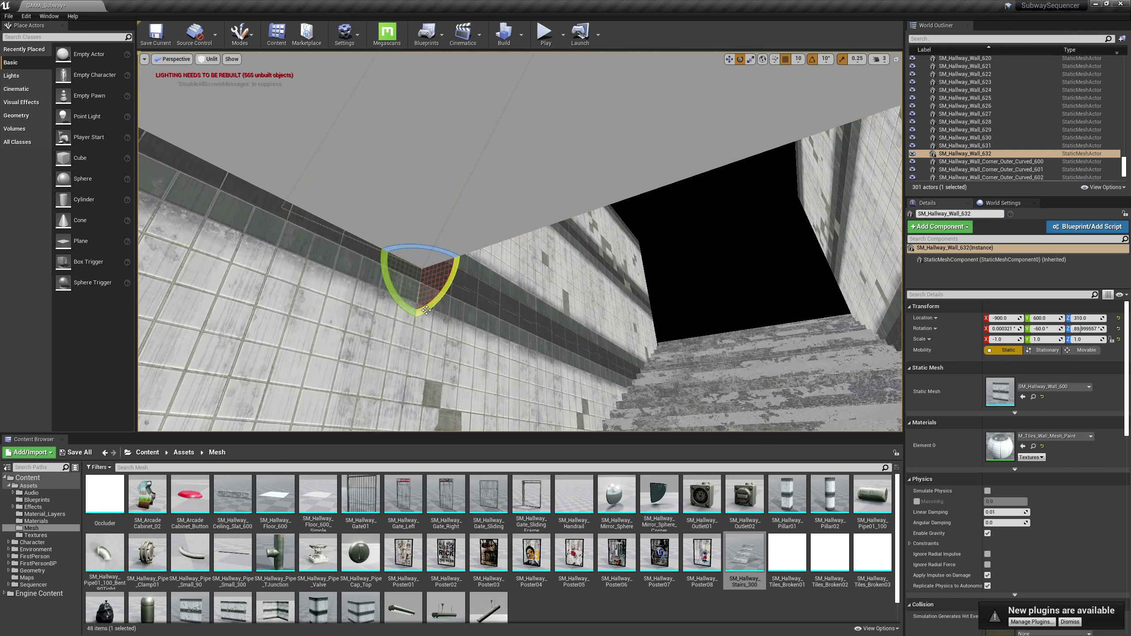
key(ctrl+z)
key(ctrl+z)
key(ctrl+z)
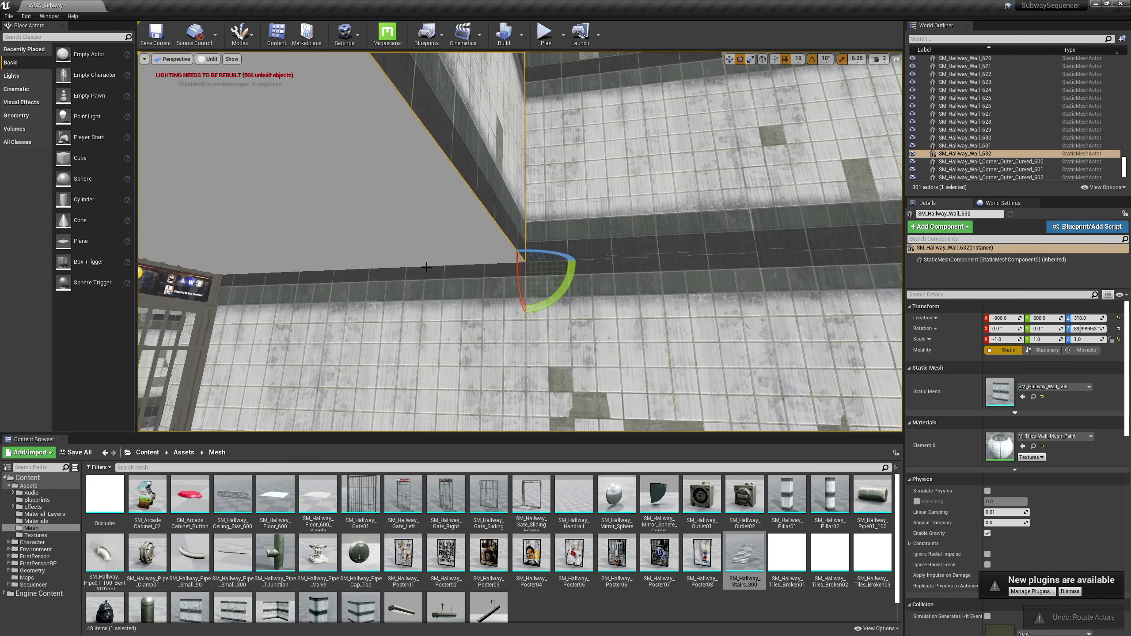
- Duplicate the ceiling panel behind the gate to X -1200 and raise the copy to Z 620 above the stairwell
click(392, 258)
right_drag(406, 251, 356, 250)
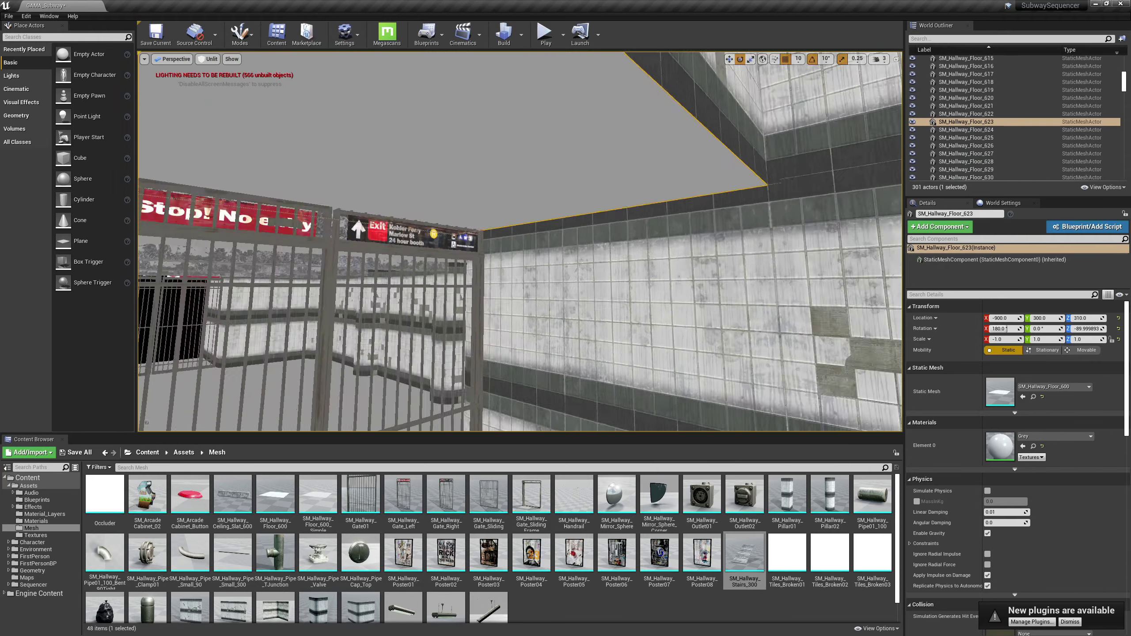
key(w)
right_drag(535, 248, 576, 272)
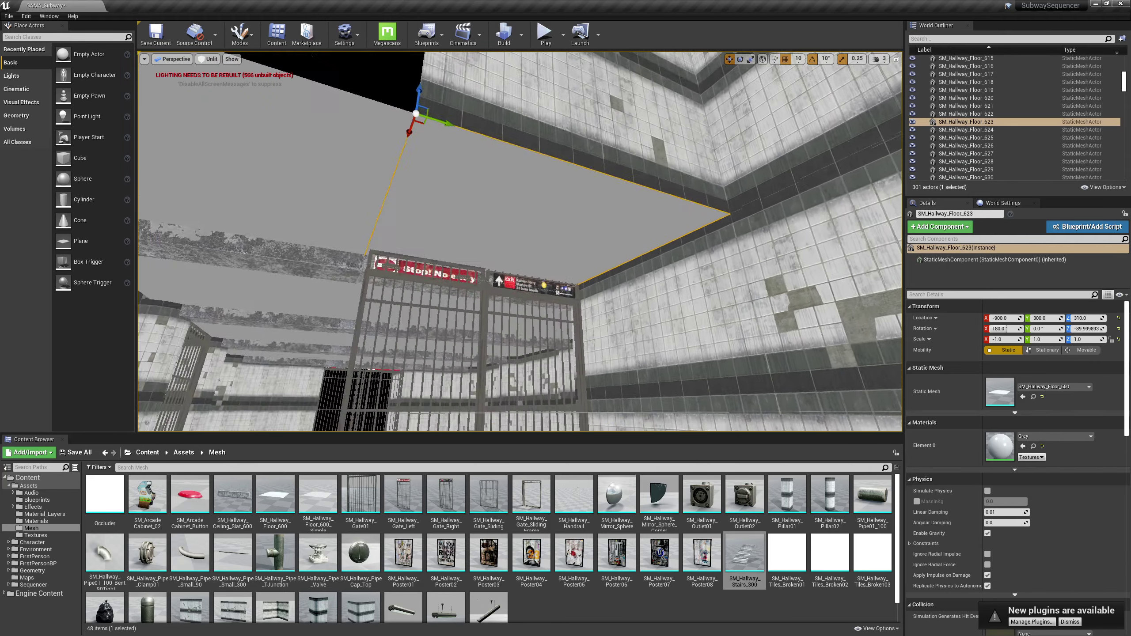
right_drag(365, 232, 414, 249)
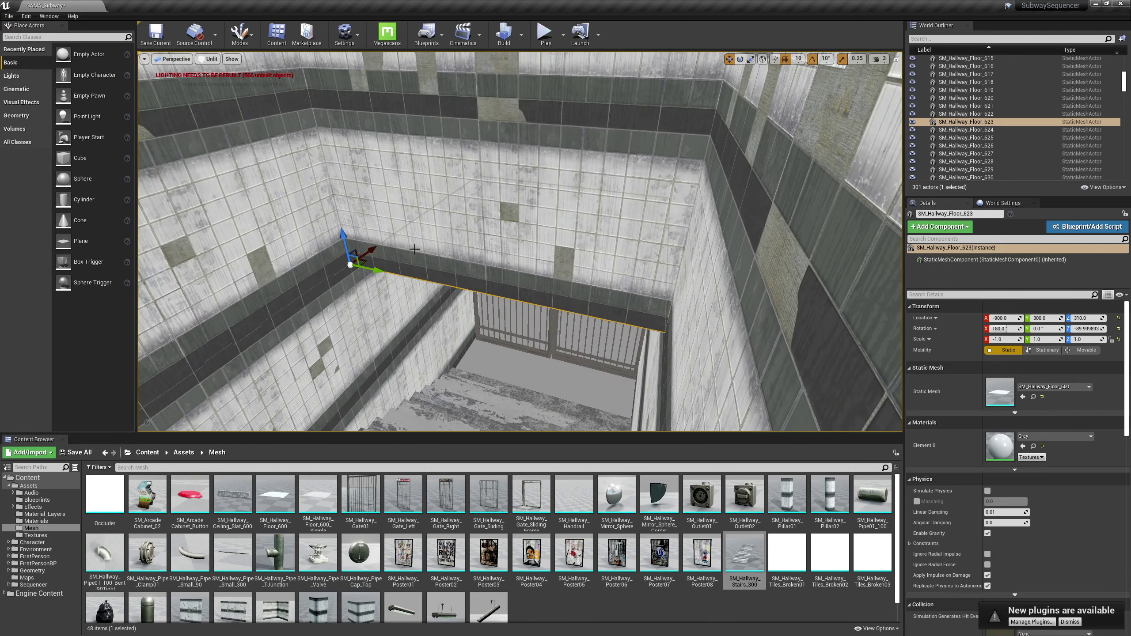
alt+drag(370, 257, 324, 308)
right_drag(324, 309, 389, 275)
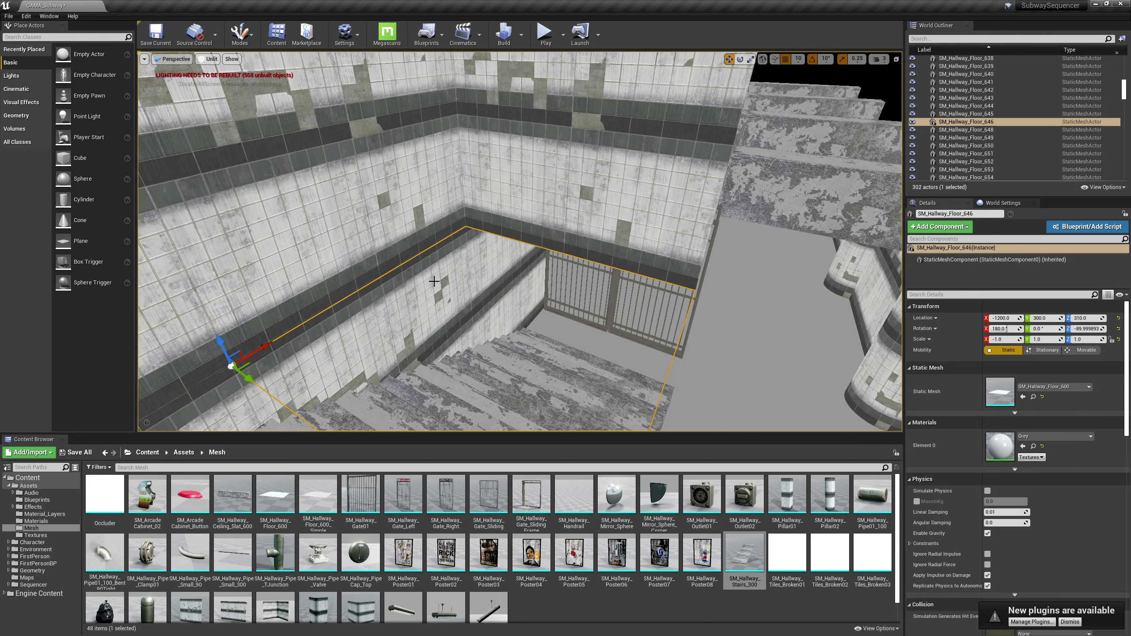
drag(226, 348, 241, 52)
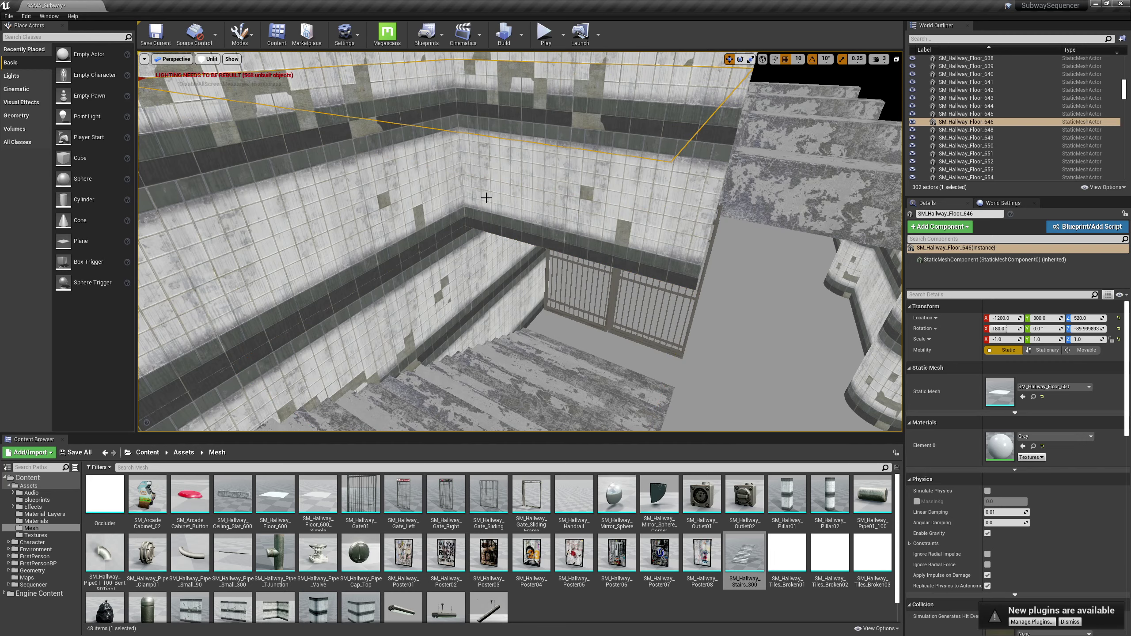
key(f)
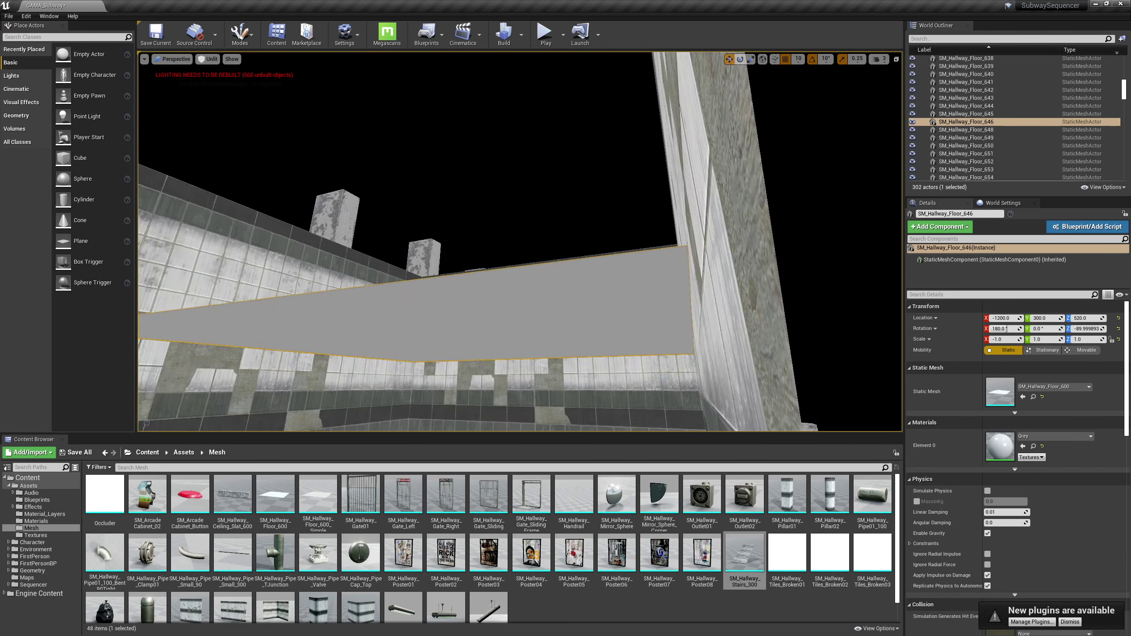
drag(238, 137, 294, 60)
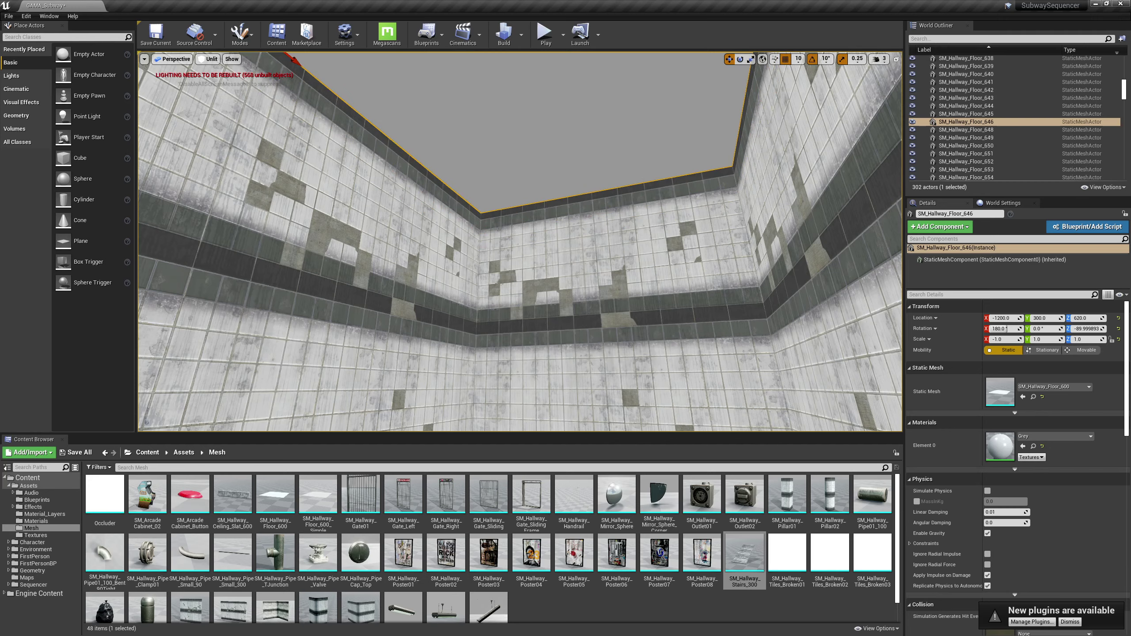
- Extend the stairwell ceiling with a copy of the raised panel at X -1500
right_drag(495, 175, 400, 157)
alt+drag(562, 150, 211, 166)
right_drag(452, 243, 575, 252)
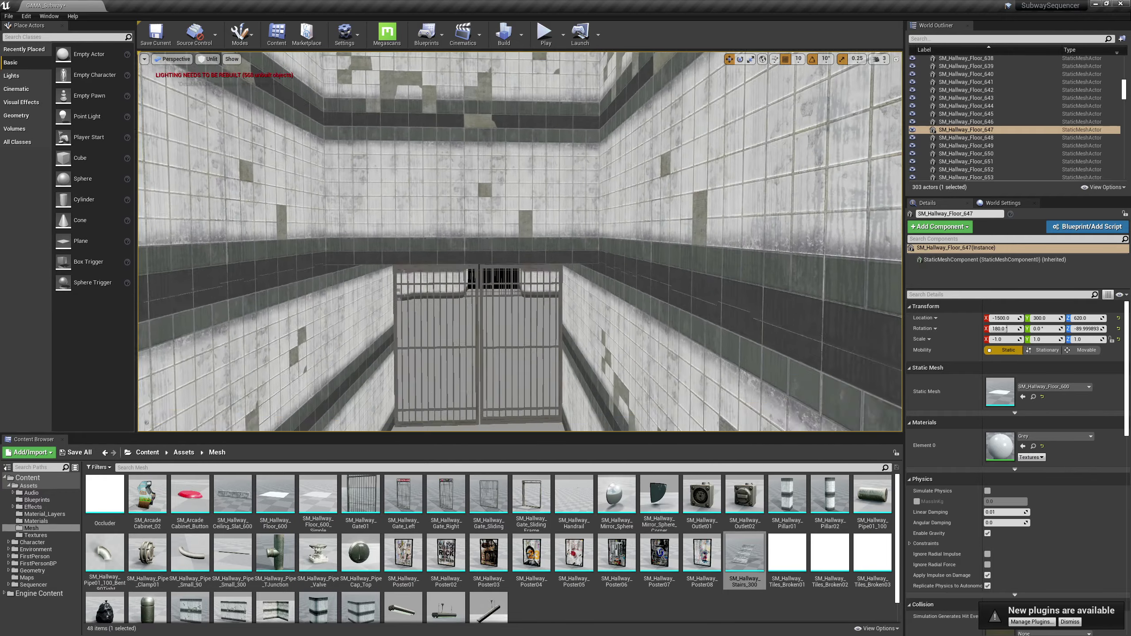
key(s)
right_drag(452, 232, 452, 232)
key(w)
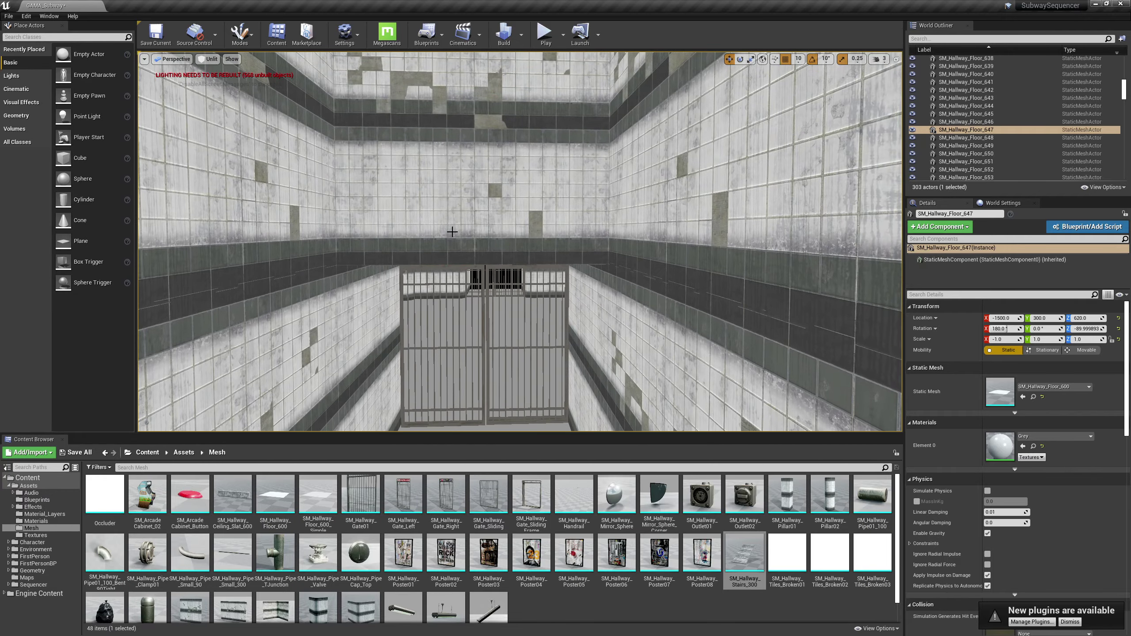
- Select all the stairwell pieces together: the end wall, both rows of side walls, the stair flights and the raised ceiling panels
click(472, 226)
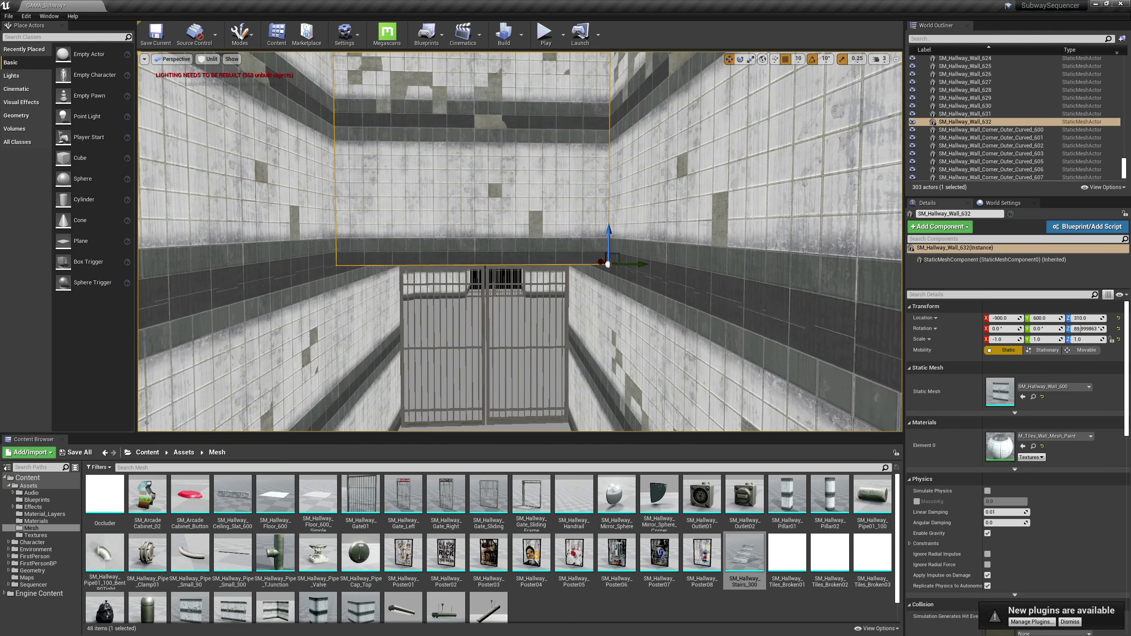
right_drag(472, 227, 476, 225)
ctrl+click(486, 139)
ctrl+click(295, 186)
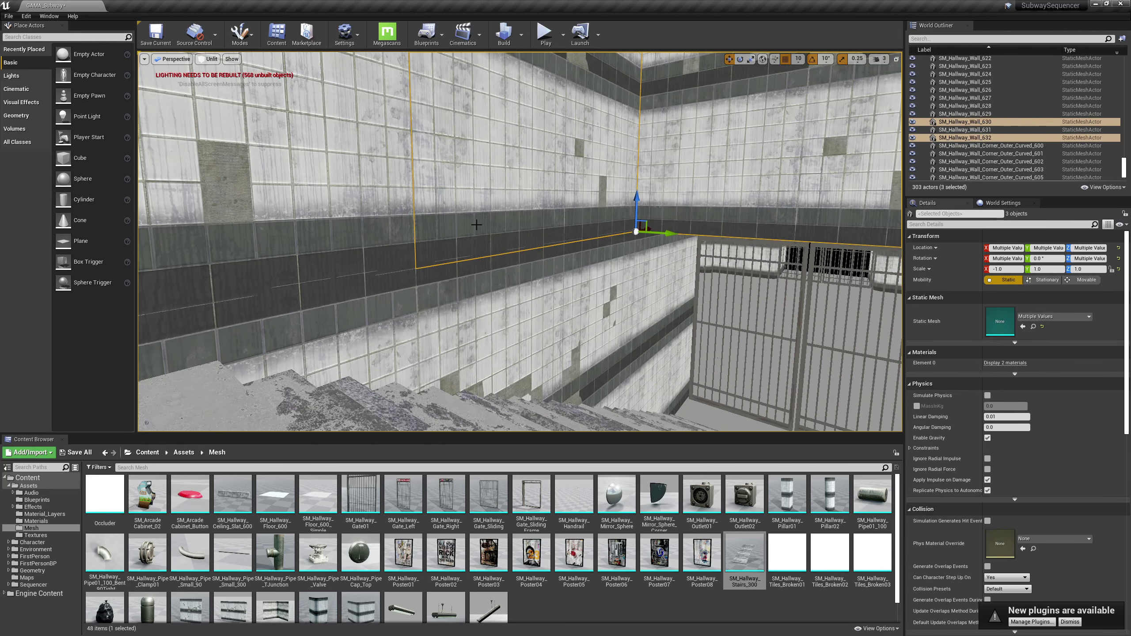
ctrl+click(535, 293)
ctrl+click(566, 420)
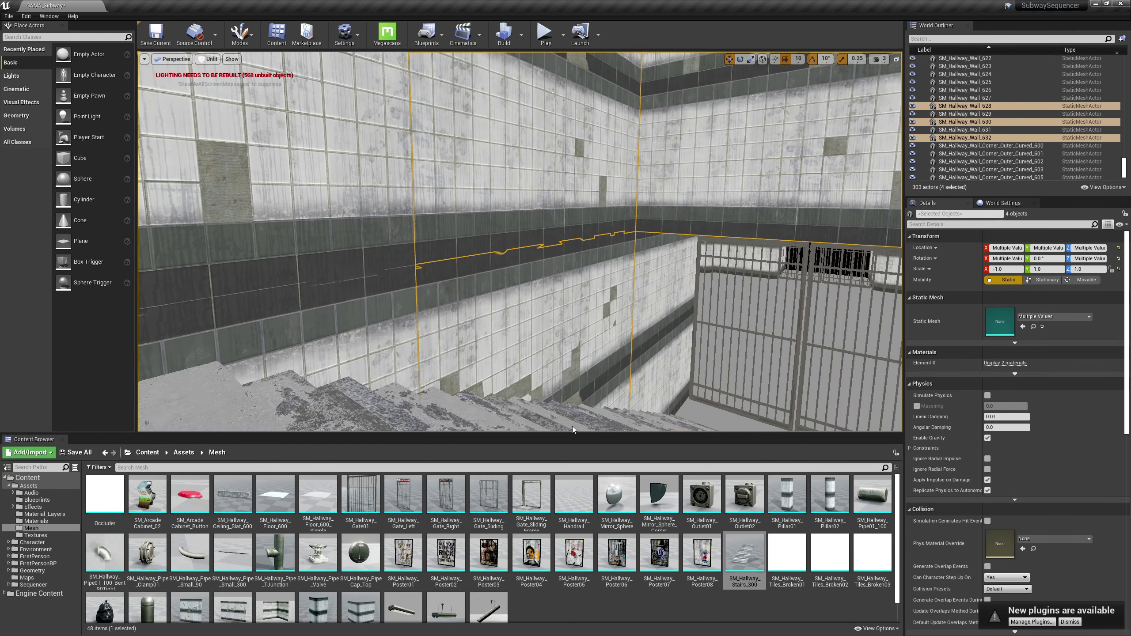
ctrl+click(410, 413)
ctrl+click(357, 334)
ctrl+click(359, 208)
right_drag(470, 214, 470, 214)
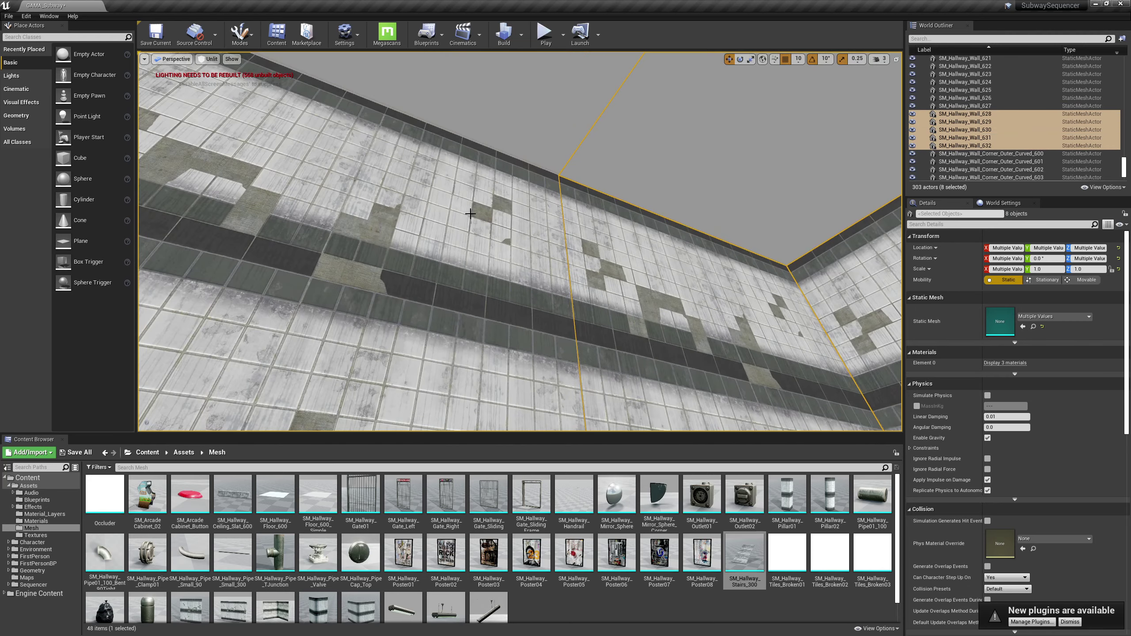
ctrl+click(502, 114)
right_drag(542, 253, 503, 430)
ctrl+click(532, 366)
ctrl+click(504, 340)
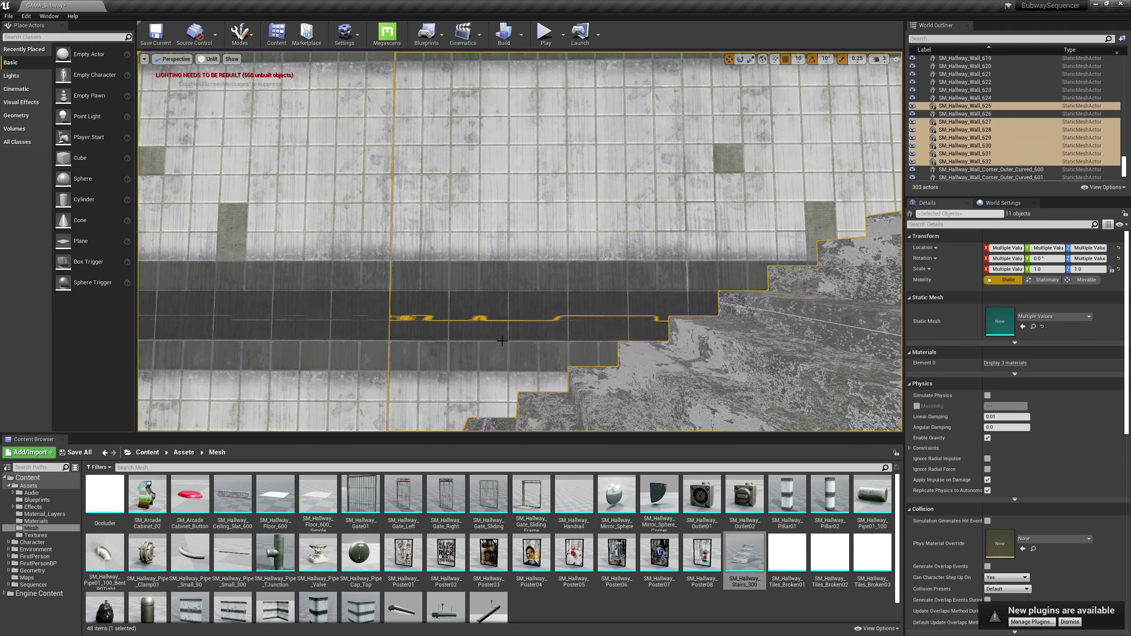
ctrl+click(361, 334)
ctrl+click(363, 305)
right_drag(595, 194, 668, 171)
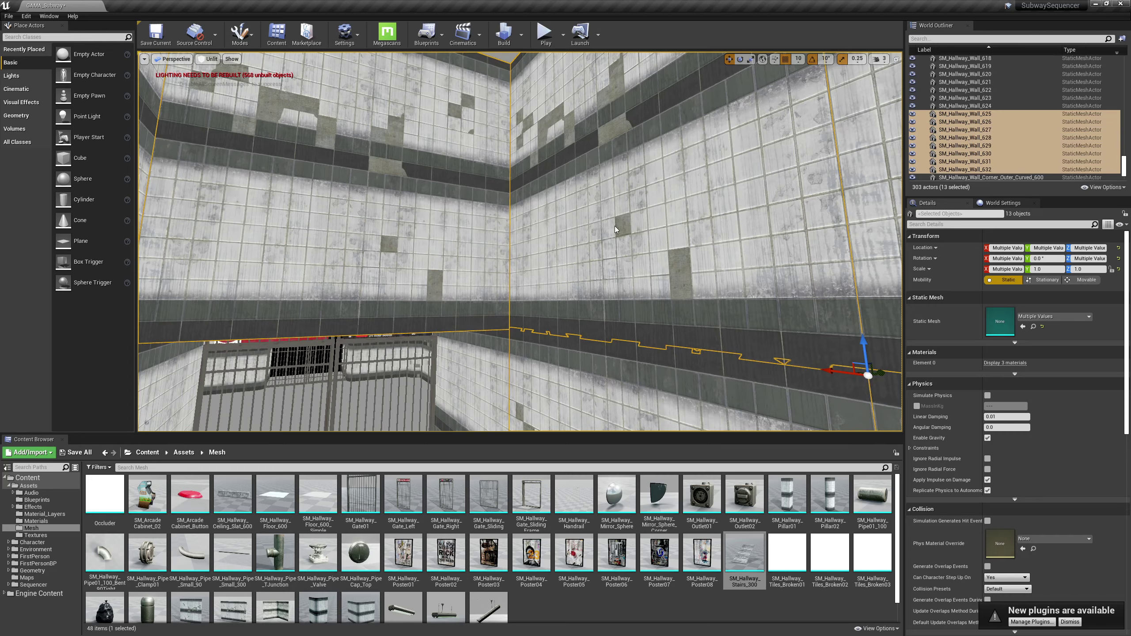
right_drag(615, 229, 582, 276)
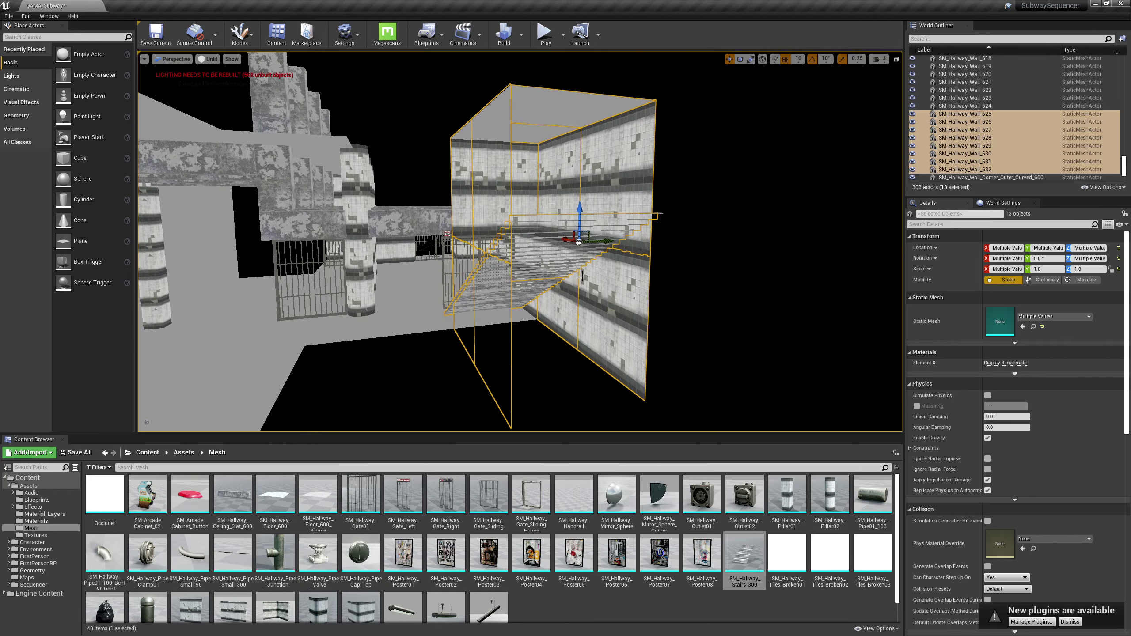
alt+drag(581, 276, 797, 287)
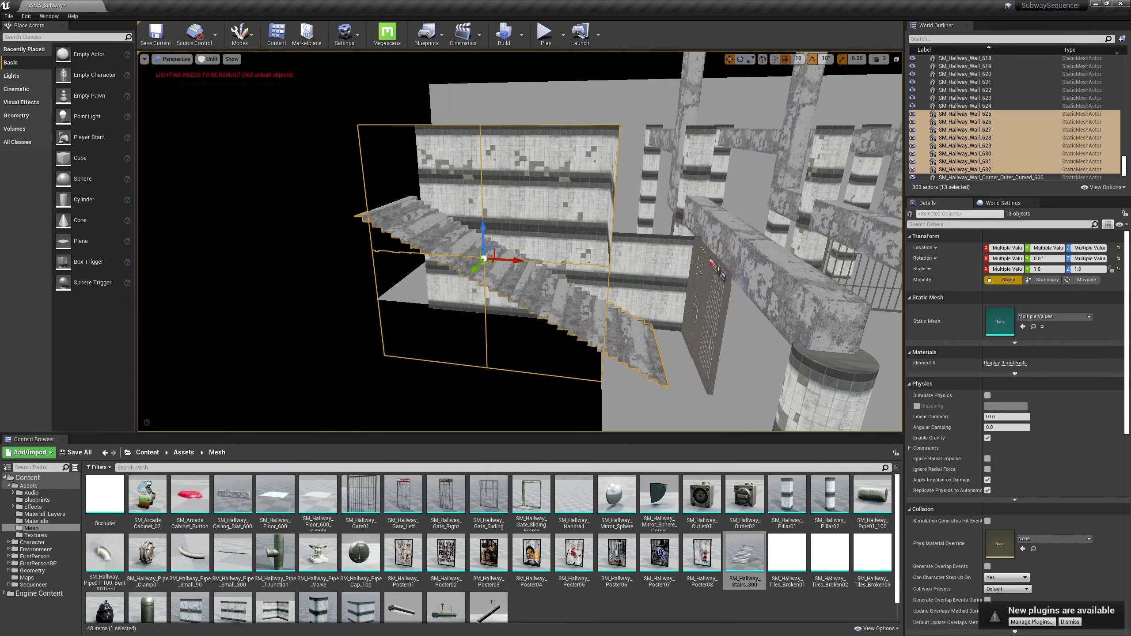
right_drag(437, 258, 597, 287)
alt+drag(631, 301, 627, 298)
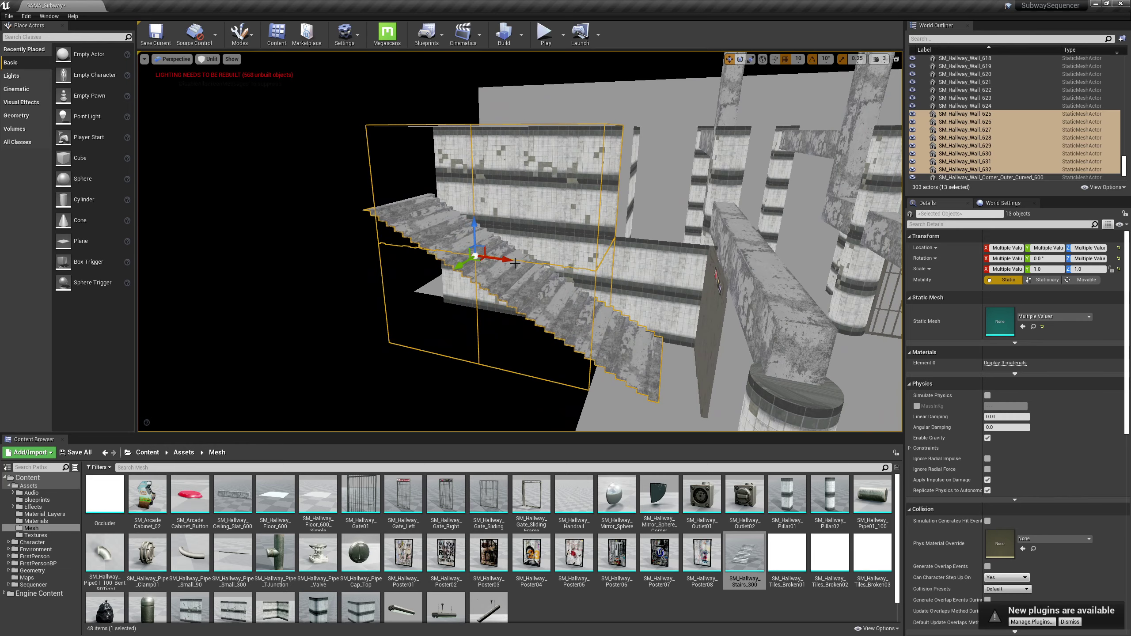
drag(506, 259, 410, 248)
right_drag(396, 256, 624, 213)
key(a)
right_drag(351, 220, 497, 243)
key(ctrl+z)
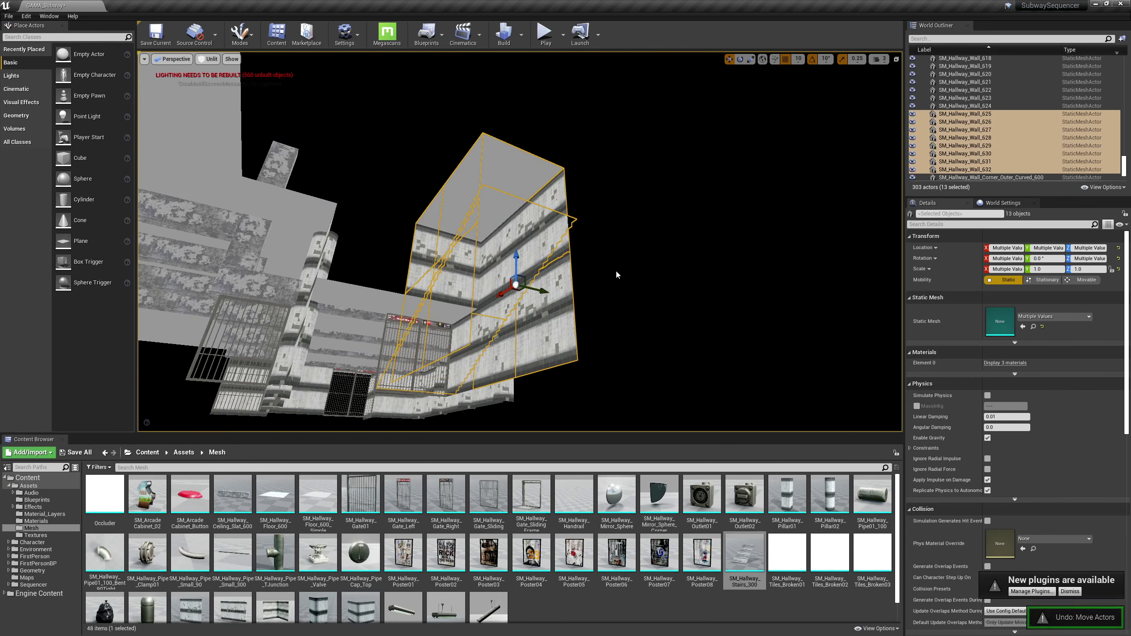
- Duplicate the whole selected stairwell and move the copy along the X axis, clear of the original
alt+drag(616, 273, 383, 320)
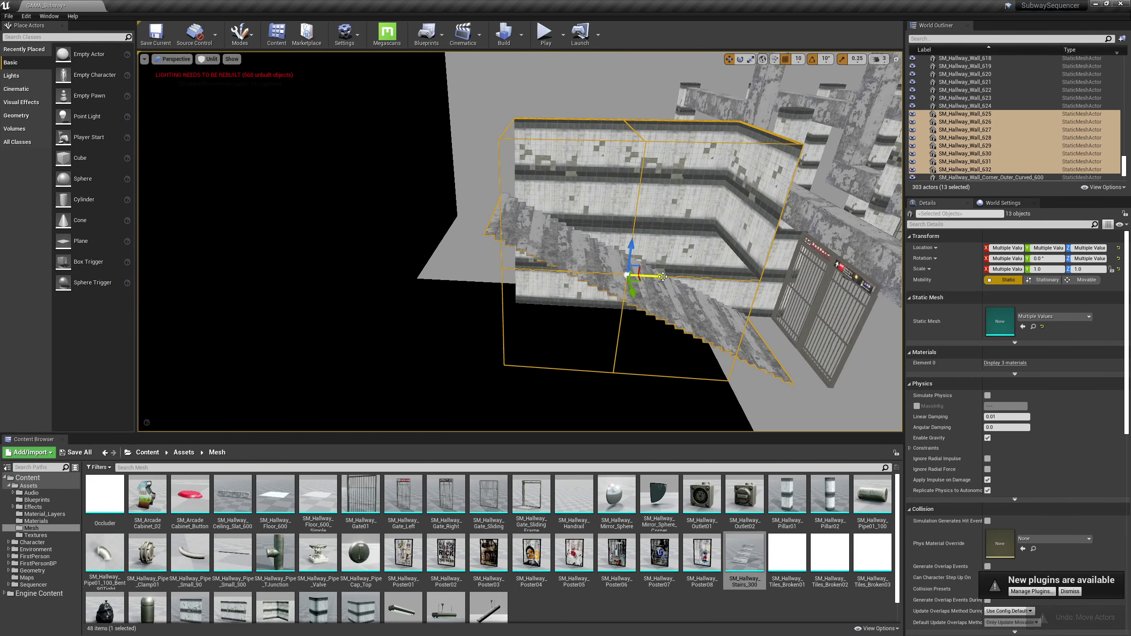
alt+drag(663, 276, 842, 271)
key(f)
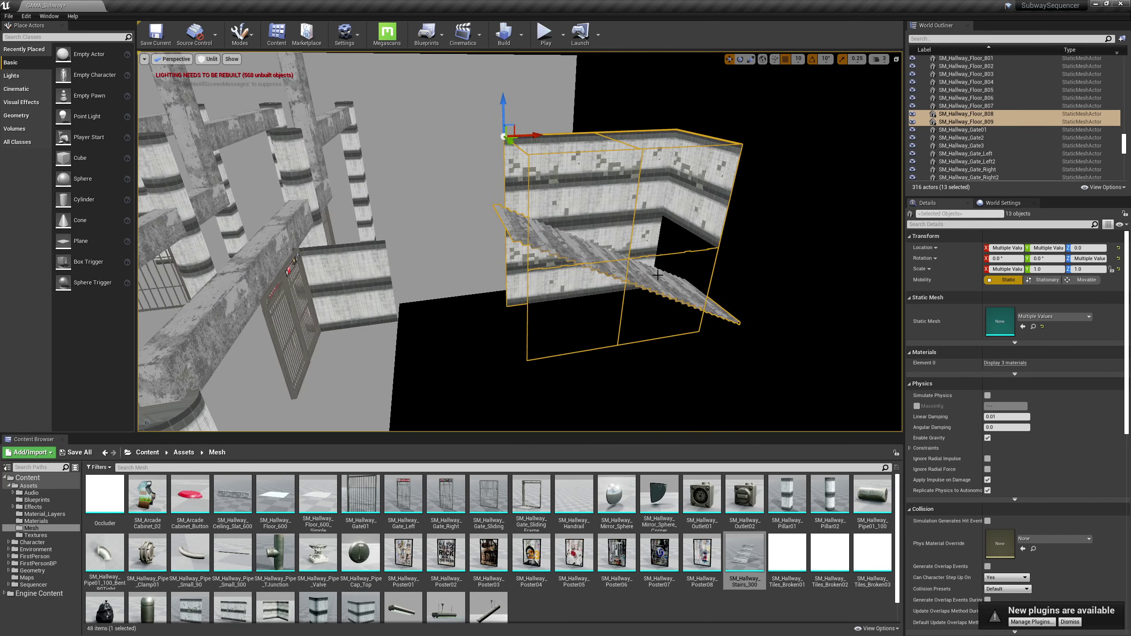
- Mirror the copied stairwell along the X axis
right_click(540, 185)
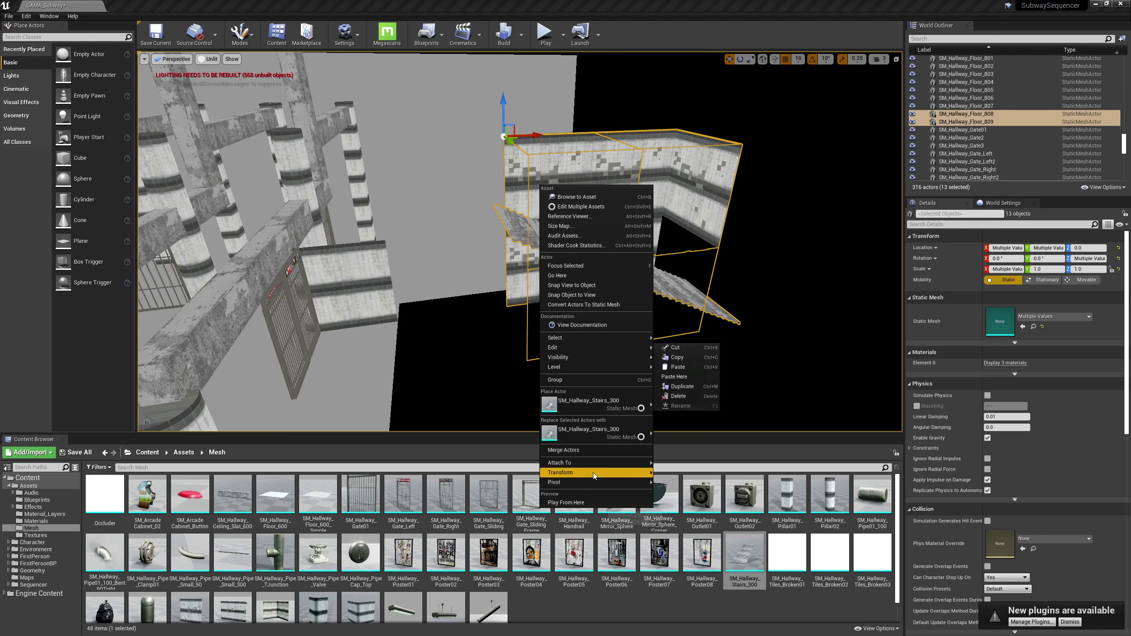
mouse_move(593, 472)
click(673, 494)
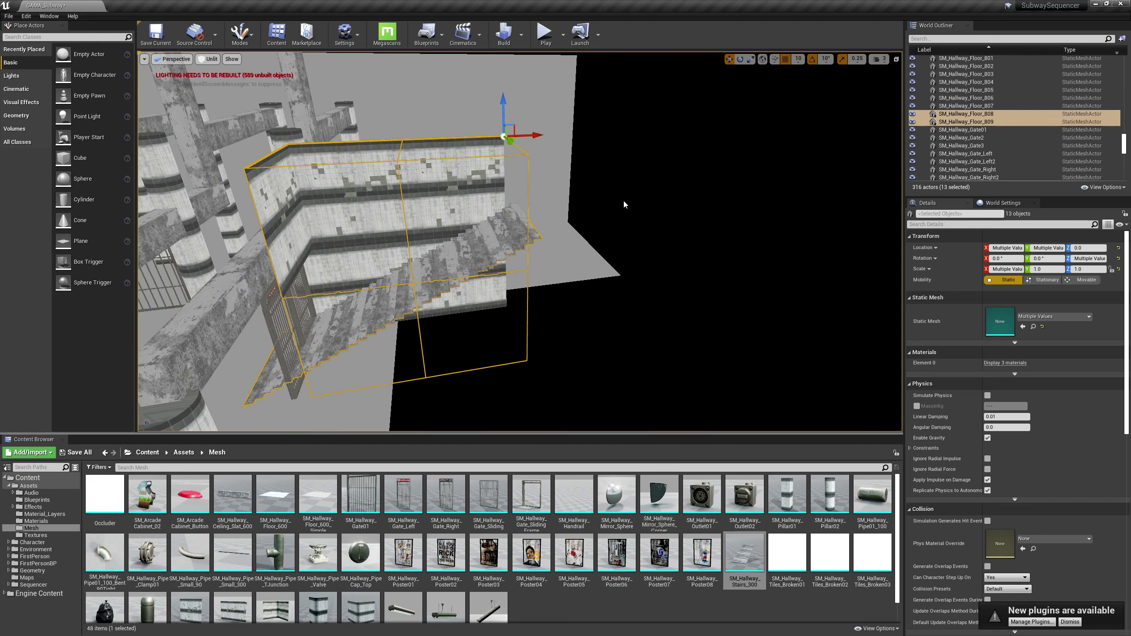
- Move the mirrored stairwell along the X axis into place behind the opposite hallway gate and check its stair flights at the gate
drag(540, 136, 622, 141)
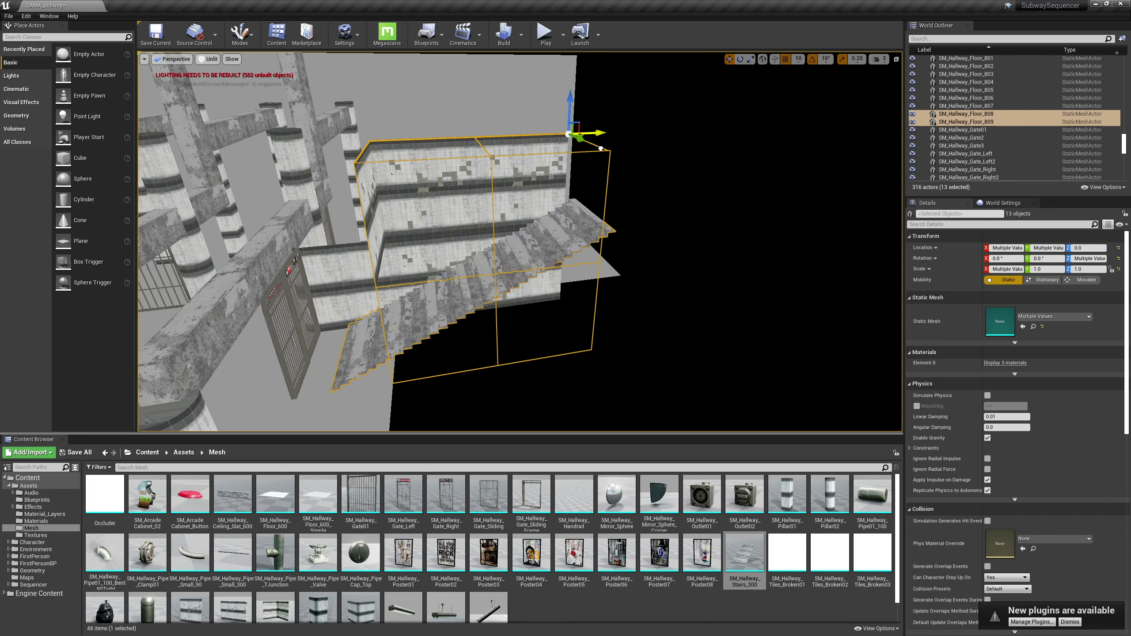
mouse_move(557, 268)
right_down()
mouse_move(541, 257)
mouse_move(575, 258)
mouse_move(508, 263)
mouse_move(558, 267)
right_up()
key(w)
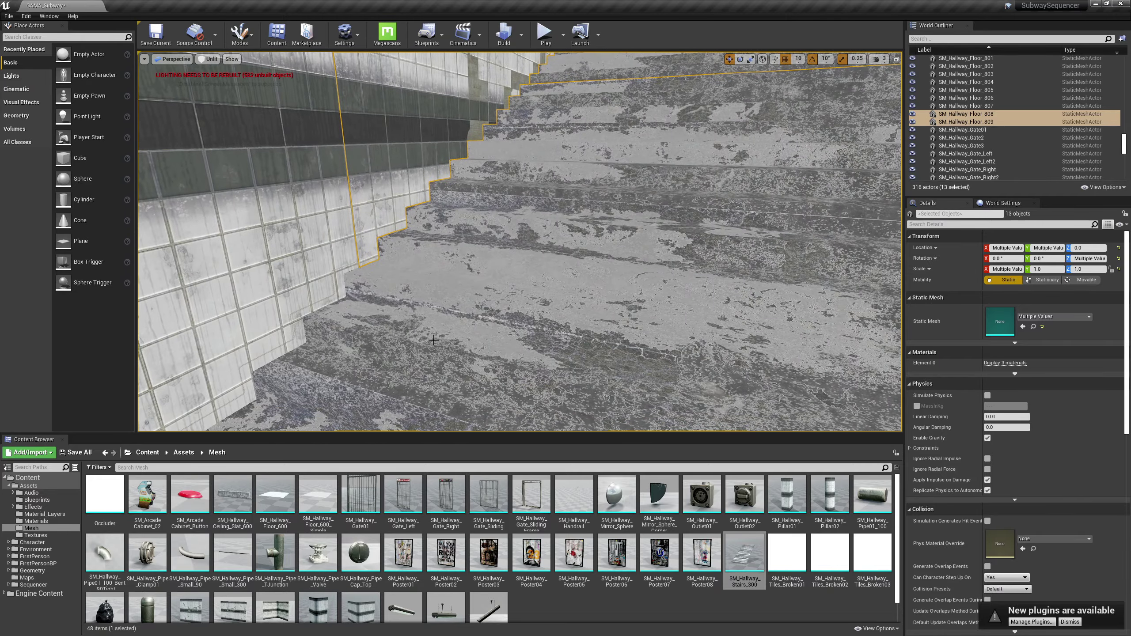
click(846, 214)
ctrl+click(651, 206)
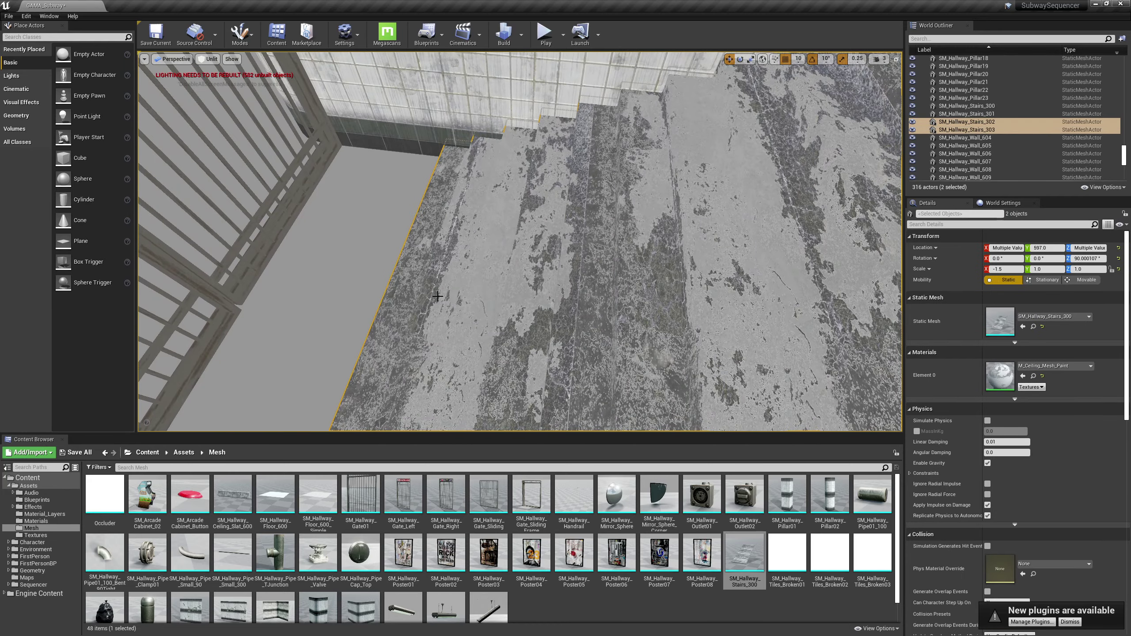
right_drag(437, 297, 356, 236)
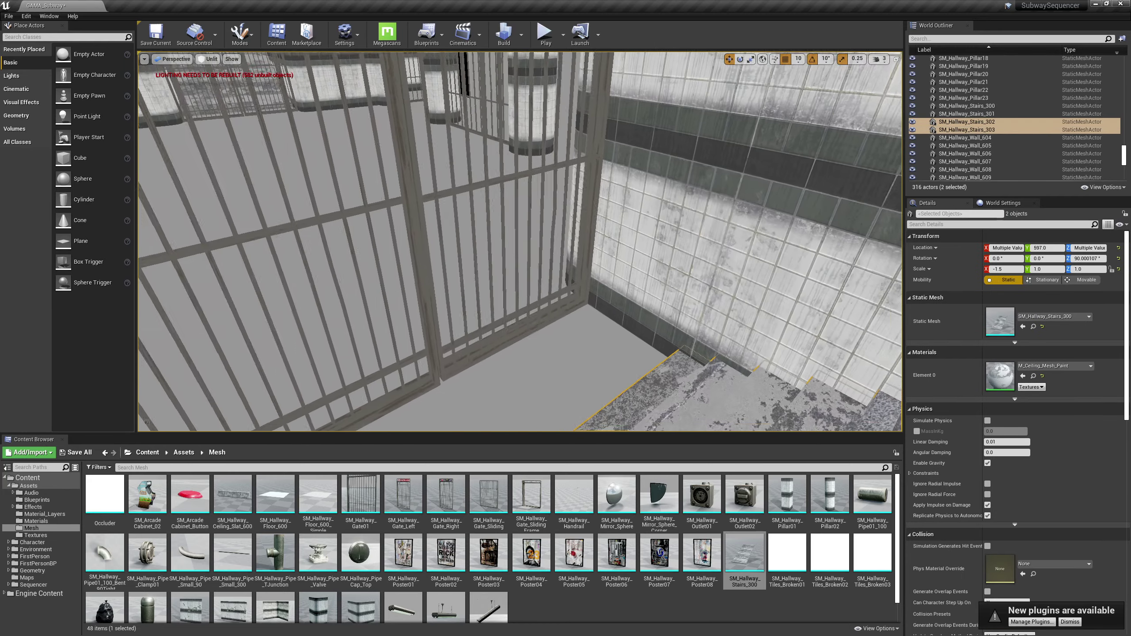
right_drag(437, 296, 534, 297)
right_drag(463, 263, 722, 282)
key(Escape)
- Switch the perspective viewport from Unlit to Lit mode and face the tiled hallway wall
click(209, 59)
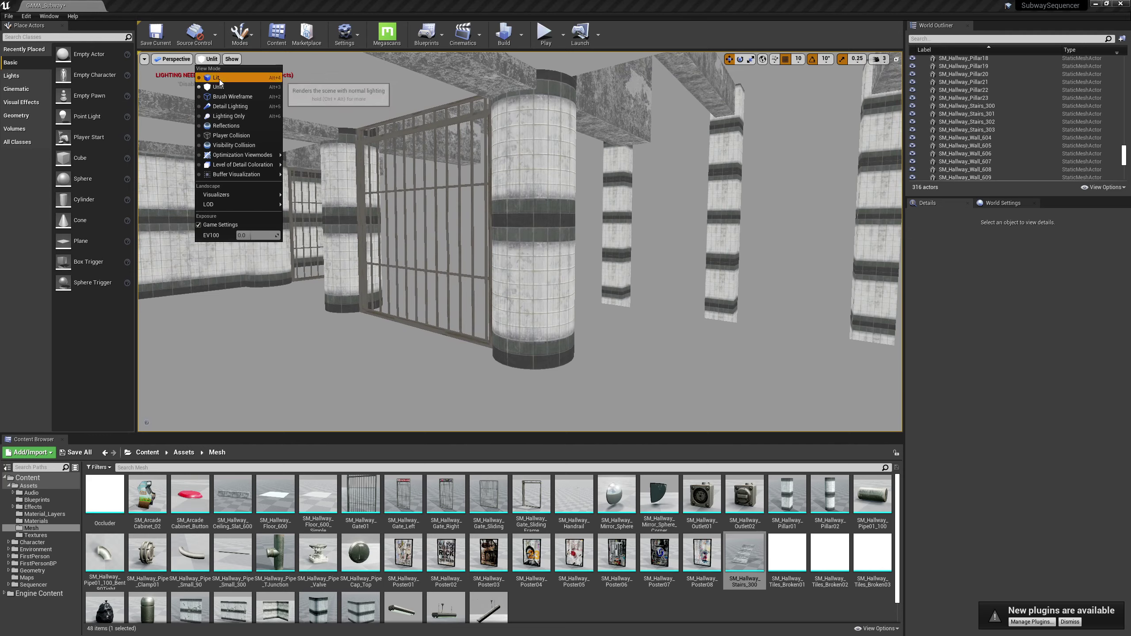
click(214, 74)
right_drag(214, 73, 169, 81)
right_drag(581, 284, 503, 285)
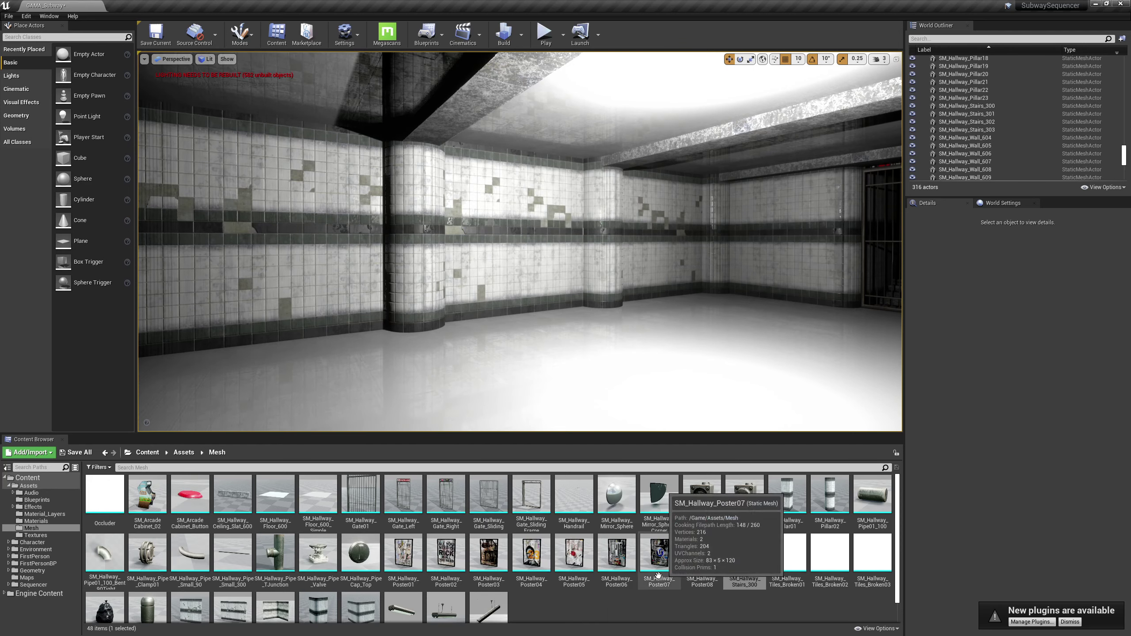
- Place the SM_Light_Fluorescent_Hanging_01 mesh under the hallway ceiling at X 100, Y 670, Z 310
scroll(658, 576, down, 1)
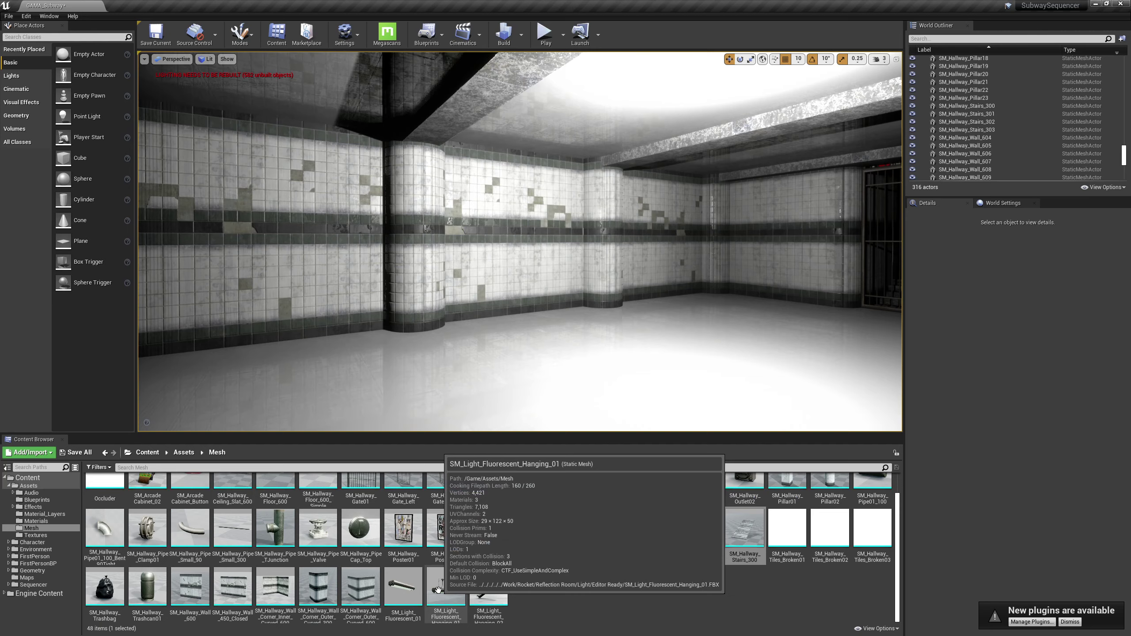
drag(437, 590, 553, 76)
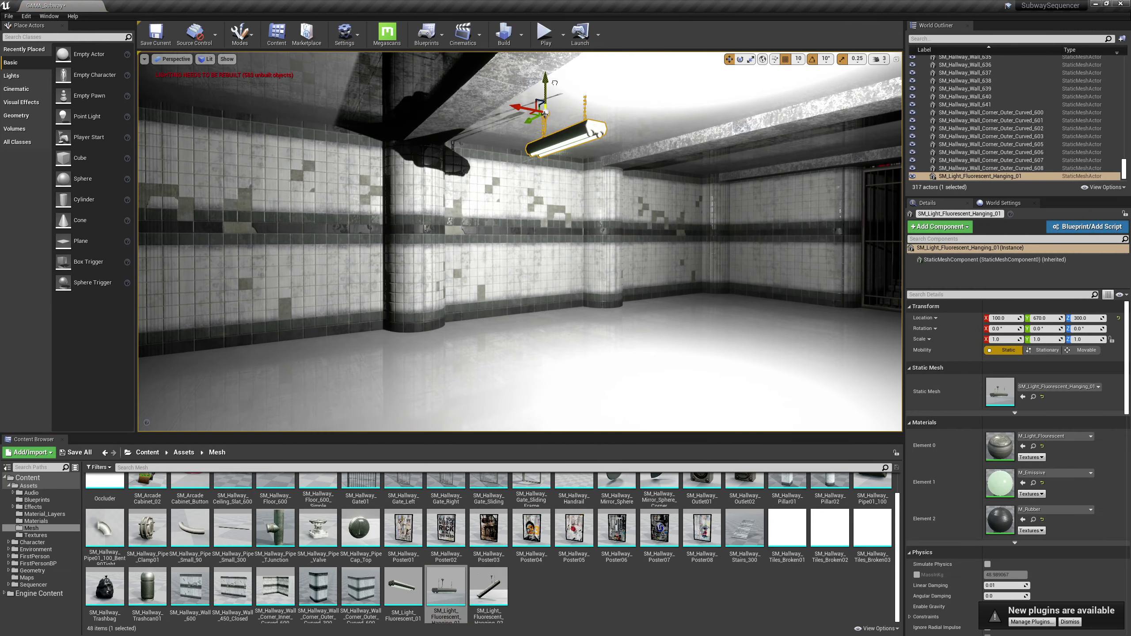
key(f)
alt+drag(473, 301, 519, 285)
right_drag(474, 300, 474, 292)
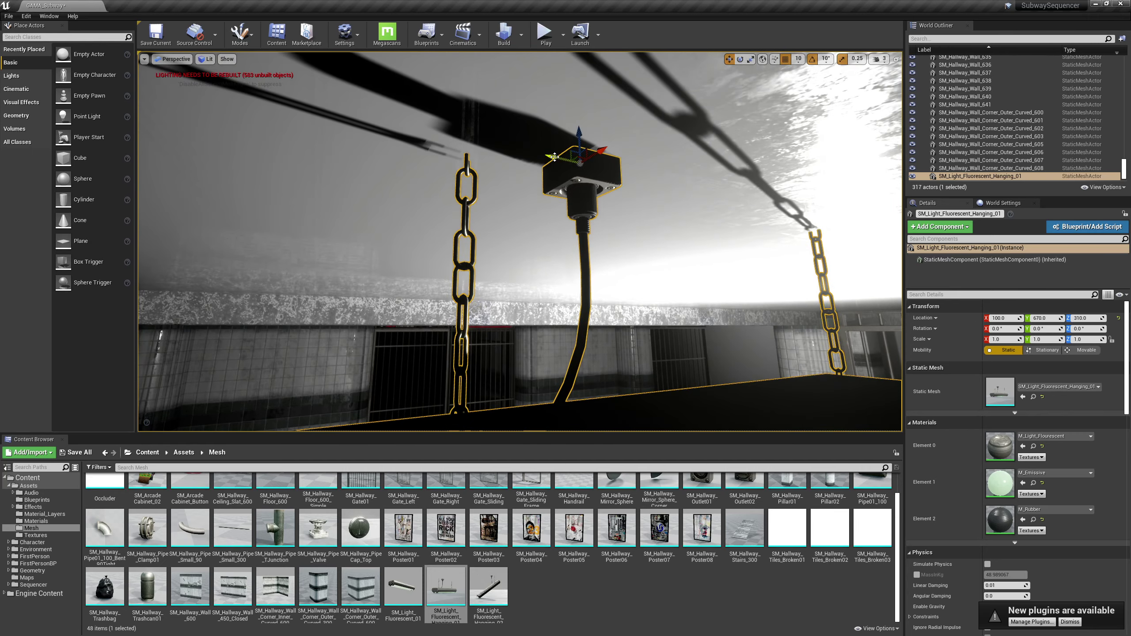
mouse_move(575, 135)
mouse_down()
mouse_move(576, 84)
mouse_move(576, 134)
mouse_up()
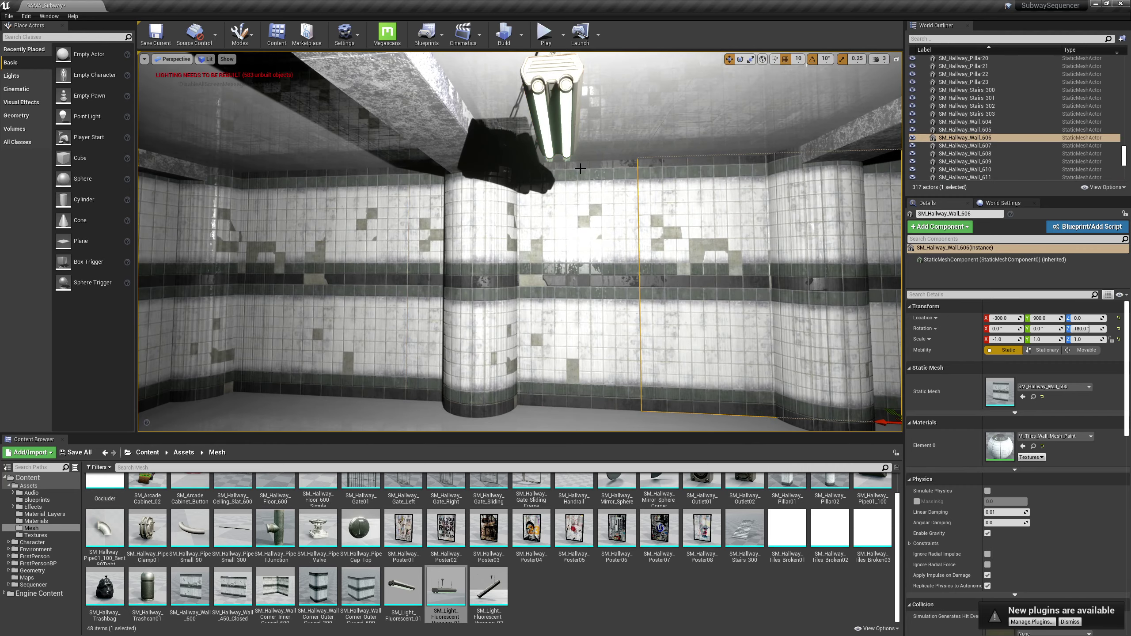
- Move the hanging fluorescent light along the X axis to X 30
click(558, 136)
drag(513, 79, 615, 74)
right_drag(615, 78, 615, 78)
right_drag(750, 121, 751, 122)
- Using the top wireframe view, centre the hanging light between the ceiling beams at X 0, Y 630
click(897, 58)
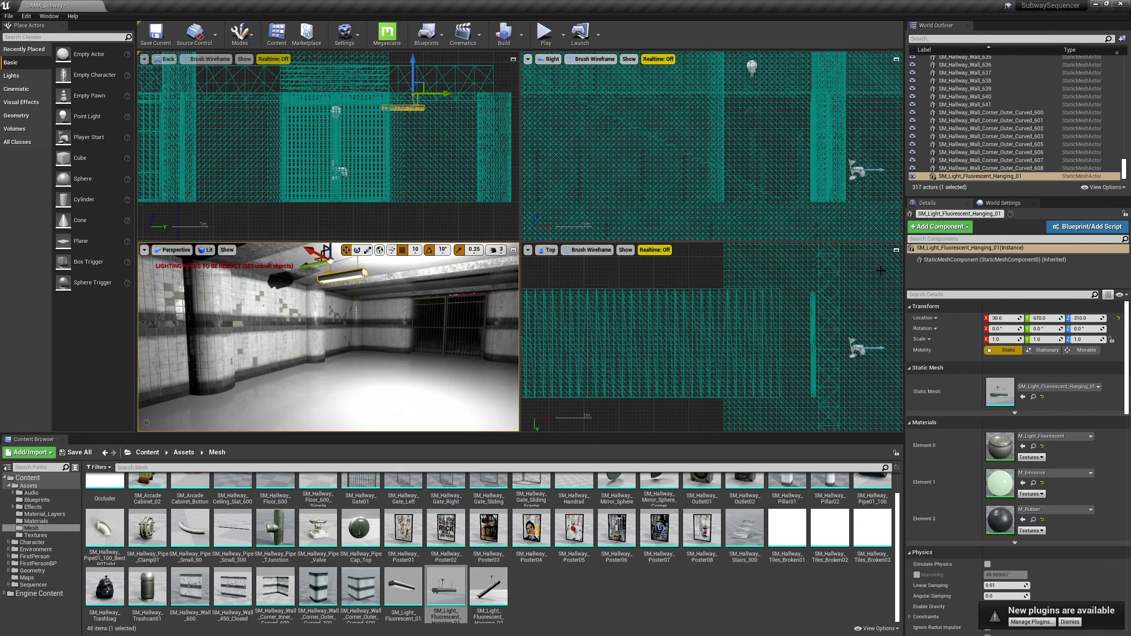
click(898, 254)
key(f)
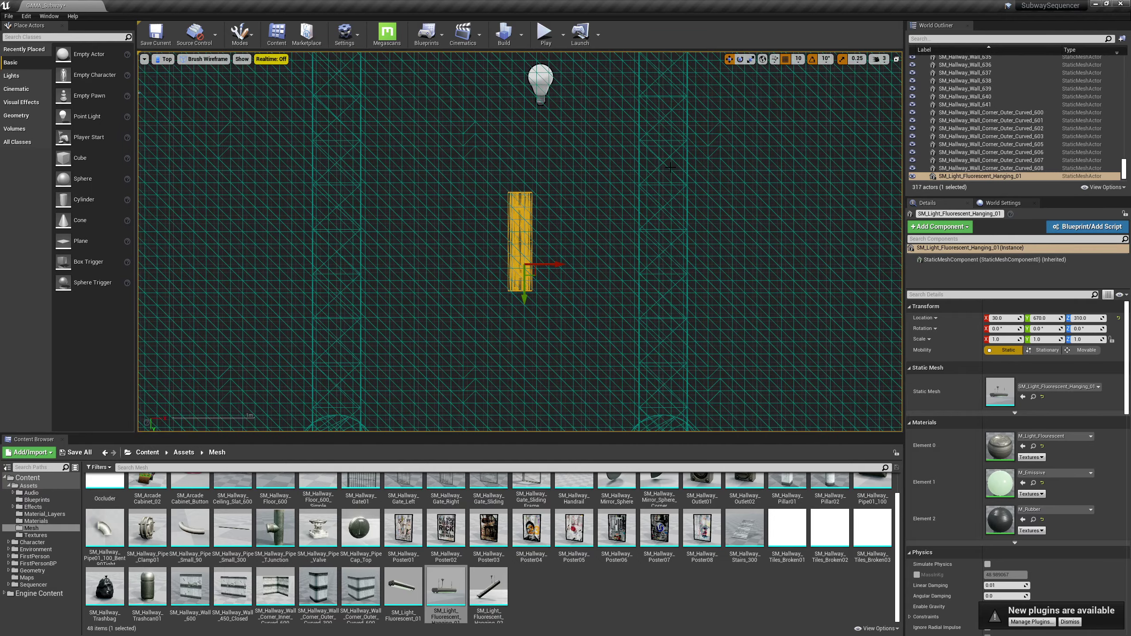
scroll(530, 307, down, 16)
scroll(525, 245, up, 4)
scroll(450, 353, up, 5)
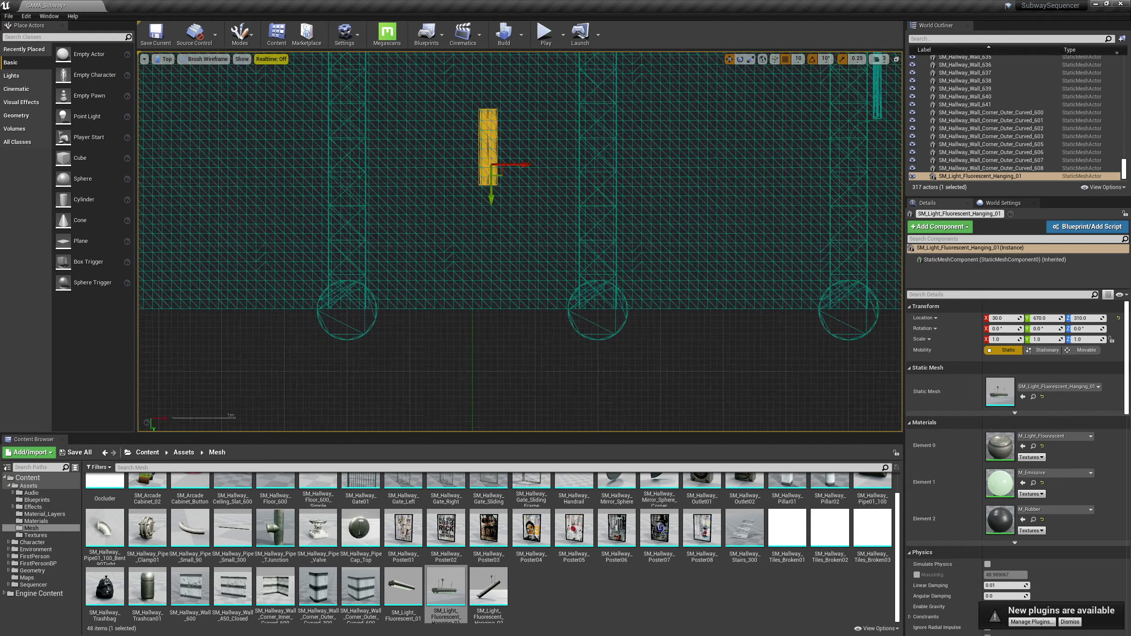
right_drag(477, 274, 582, 277)
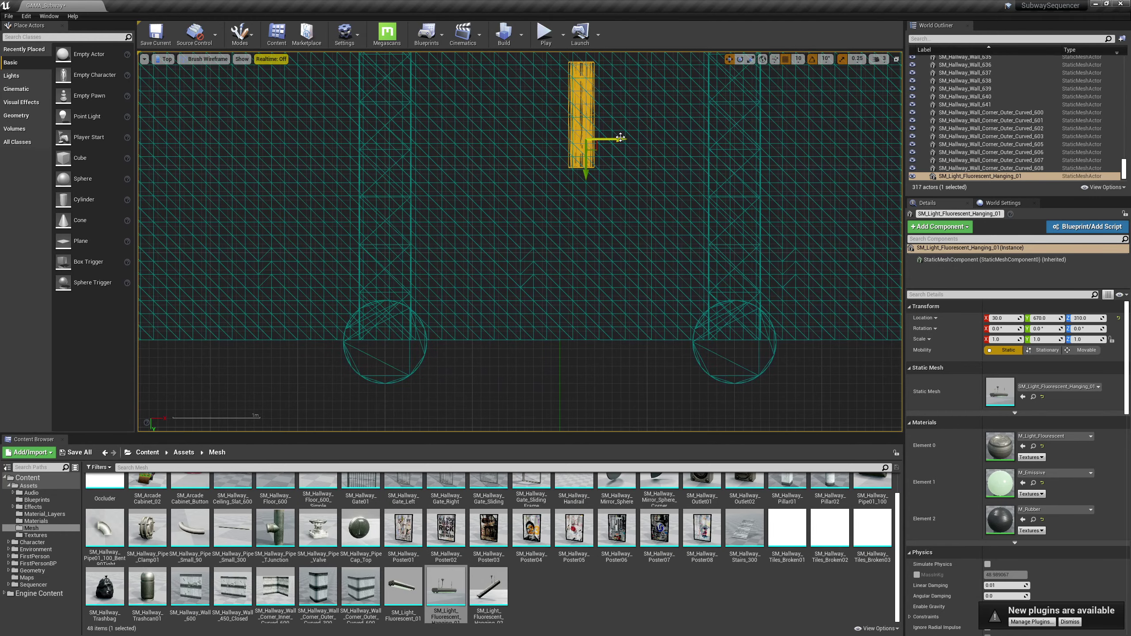
drag(620, 137, 596, 141)
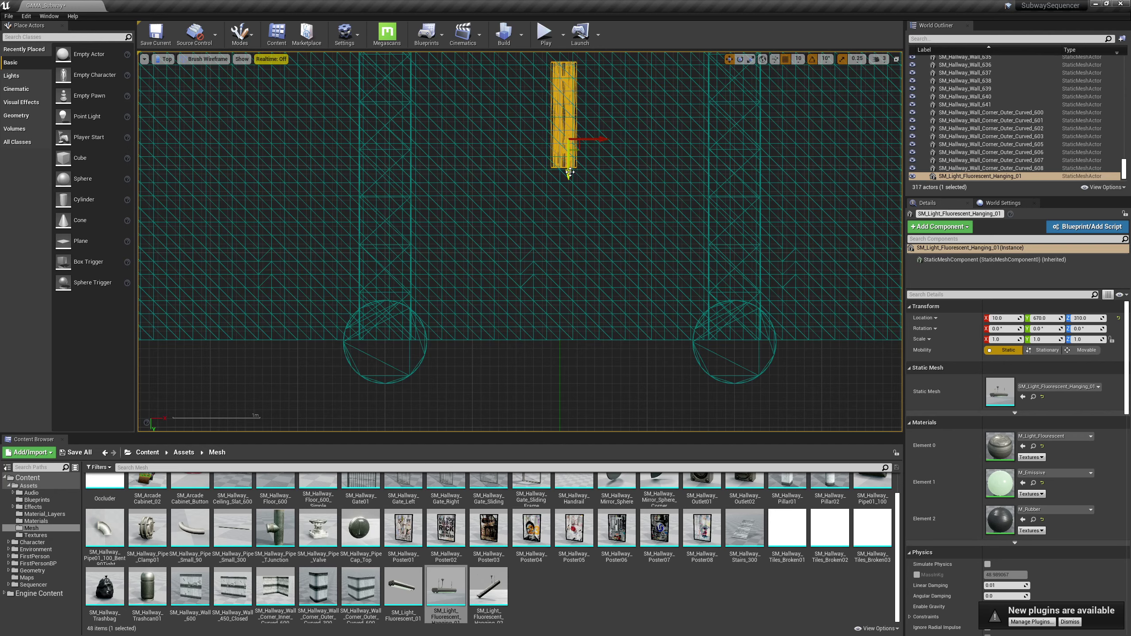
drag(574, 172, 585, 137)
right_drag(644, 164, 602, 331)
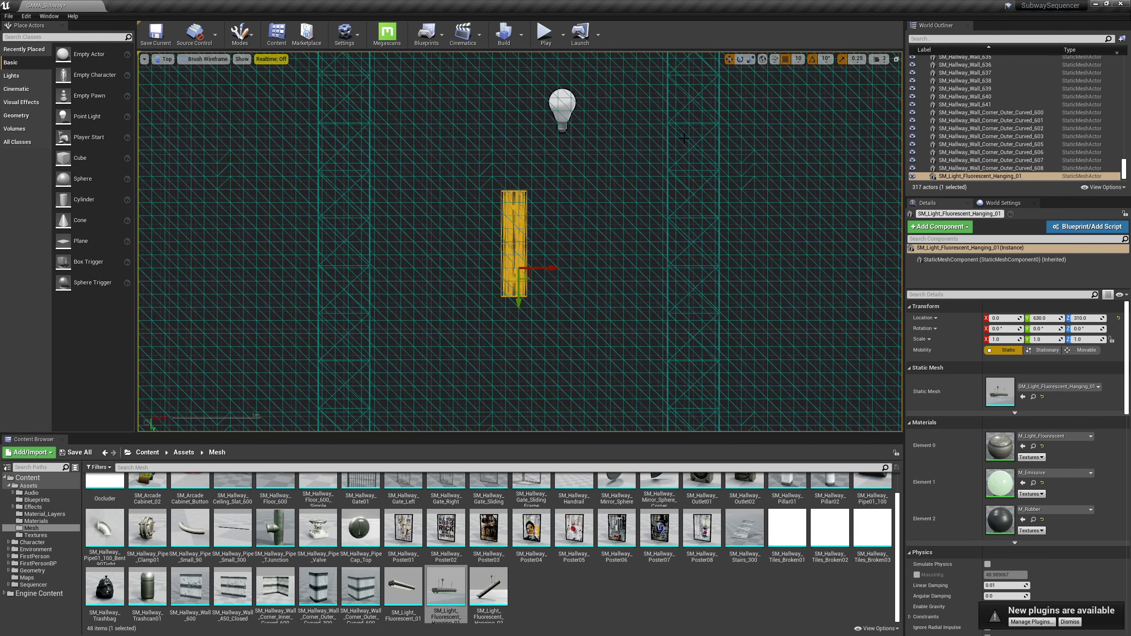
click(896, 58)
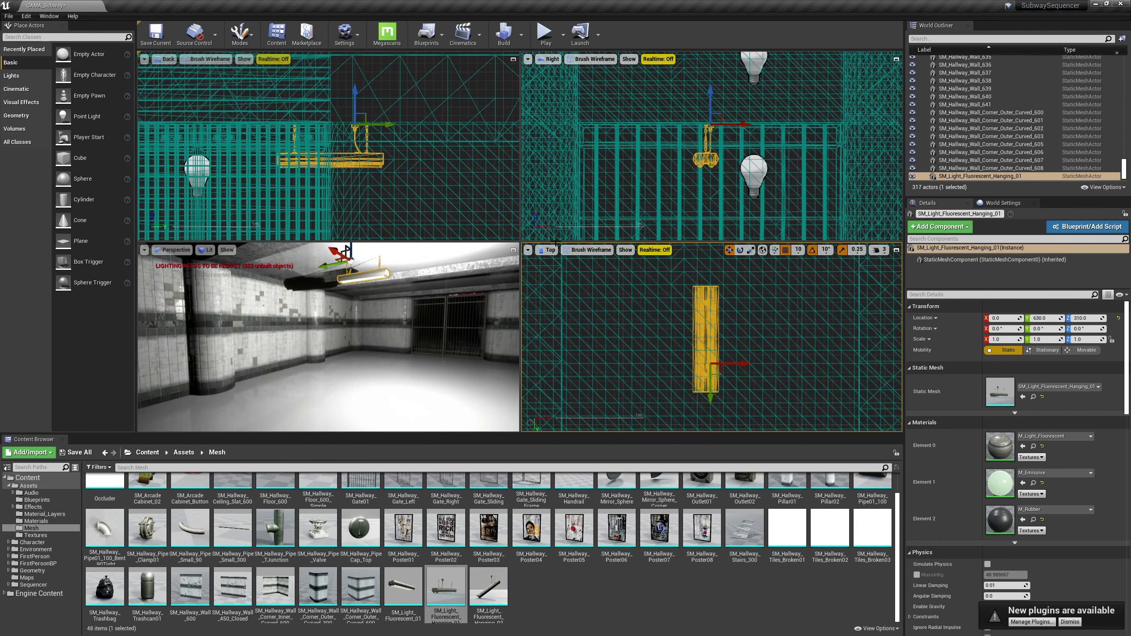
click(513, 251)
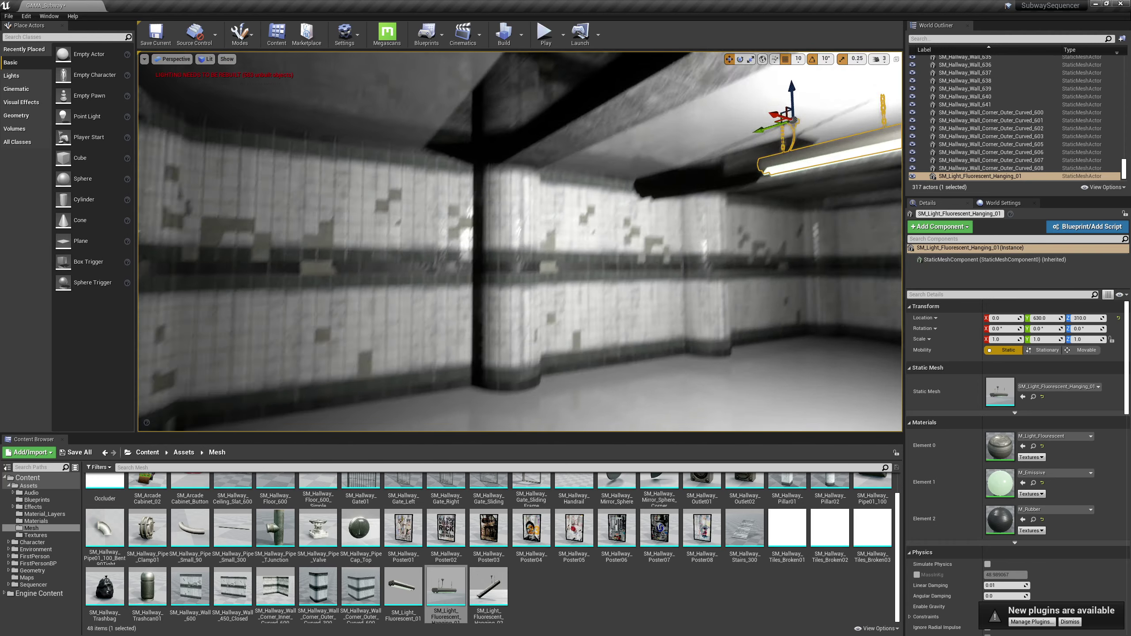
- Duplicate the centred hanging light along the X axis into the neighbouring ceiling bay at X -280
key(s)
mouse_move(669, 237)
right_down()
mouse_move(730, 237)
mouse_move(668, 252)
mouse_move(669, 236)
right_up()
key(d)
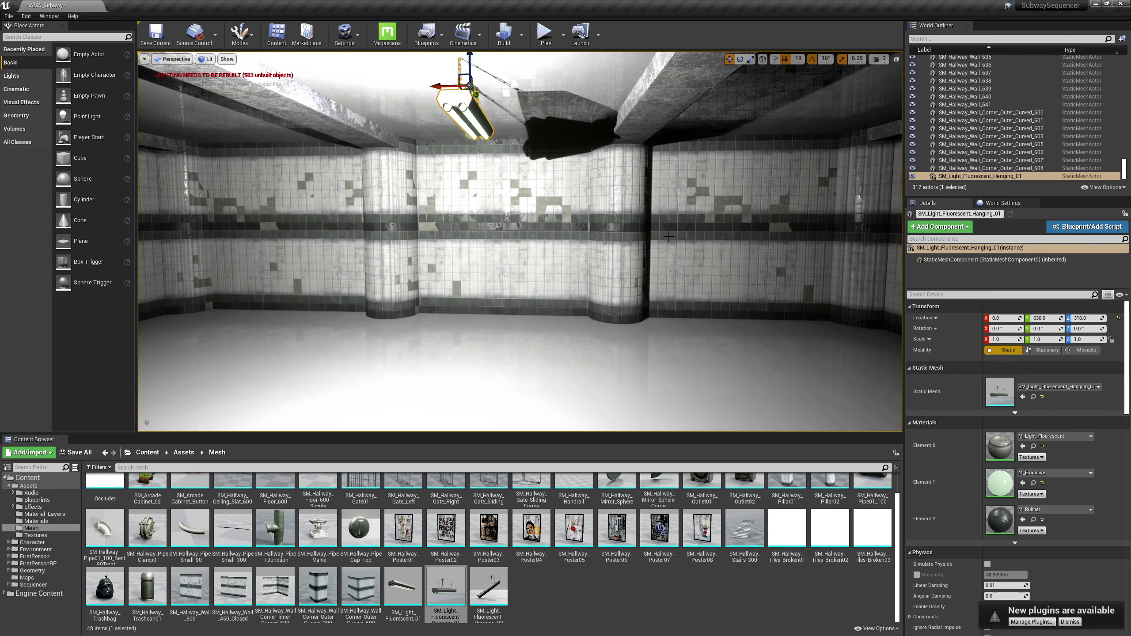
click(539, 224)
click(614, 197)
click(727, 181)
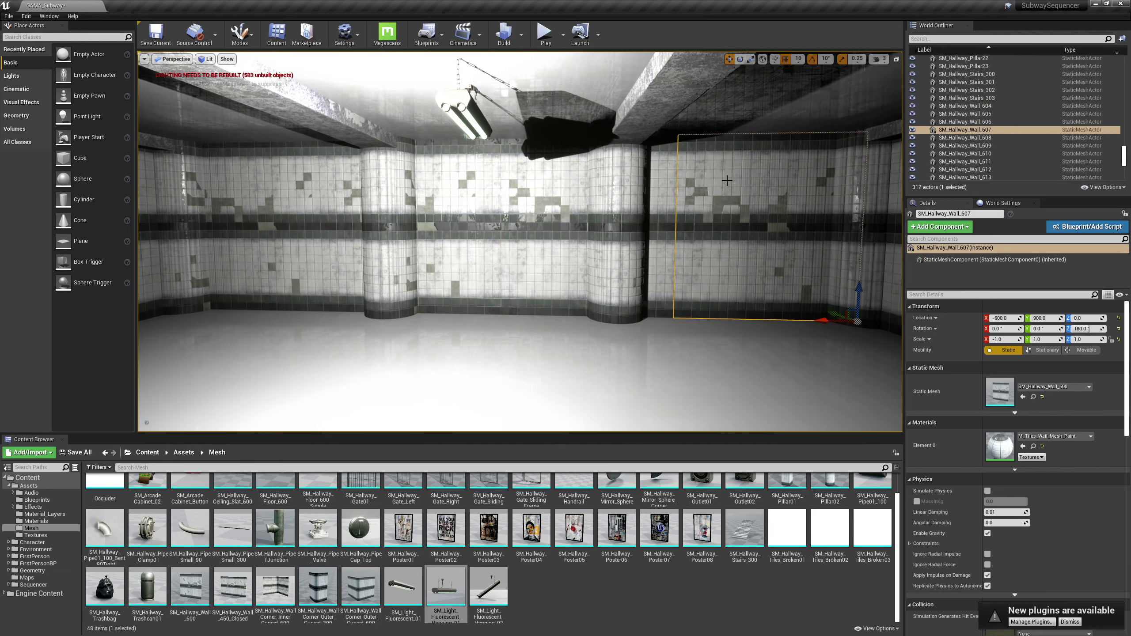
right_drag(658, 202, 695, 194)
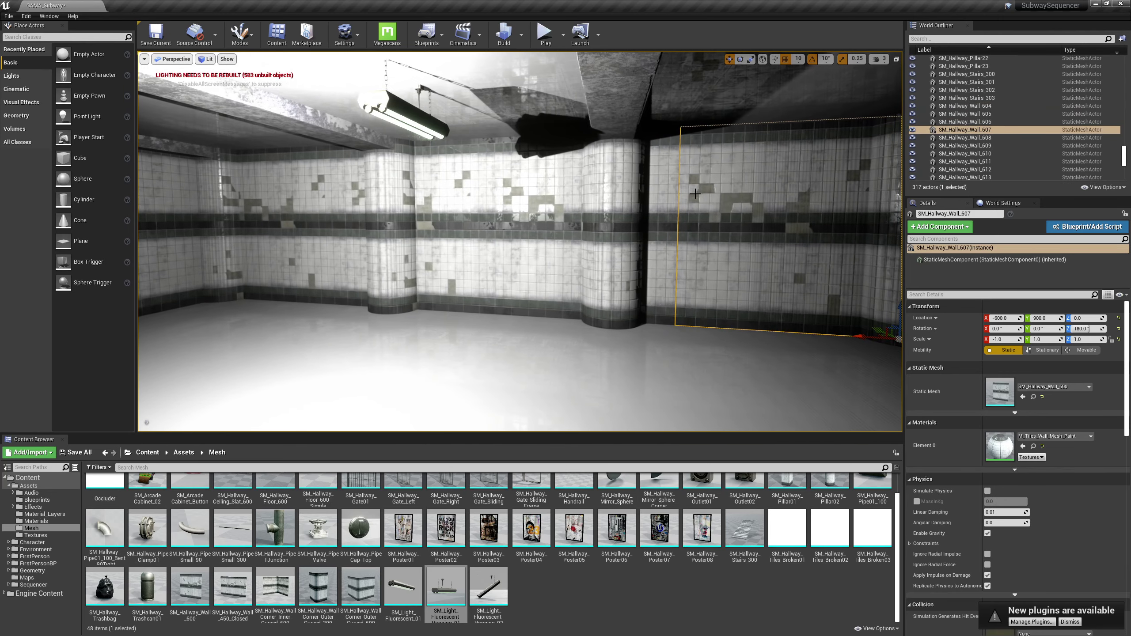
click(416, 126)
alt+drag(394, 88, 732, 102)
click(721, 215)
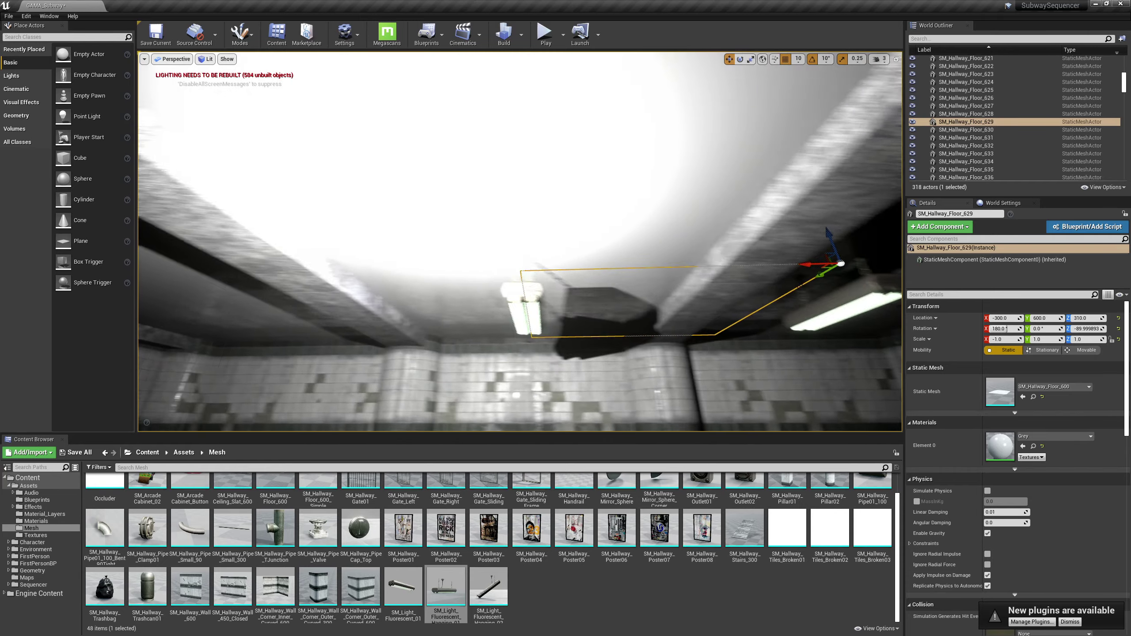
- Shift the copied hanging light along the X axis to X -300
right_drag(568, 319, 467, 323)
click(577, 299)
click(467, 323)
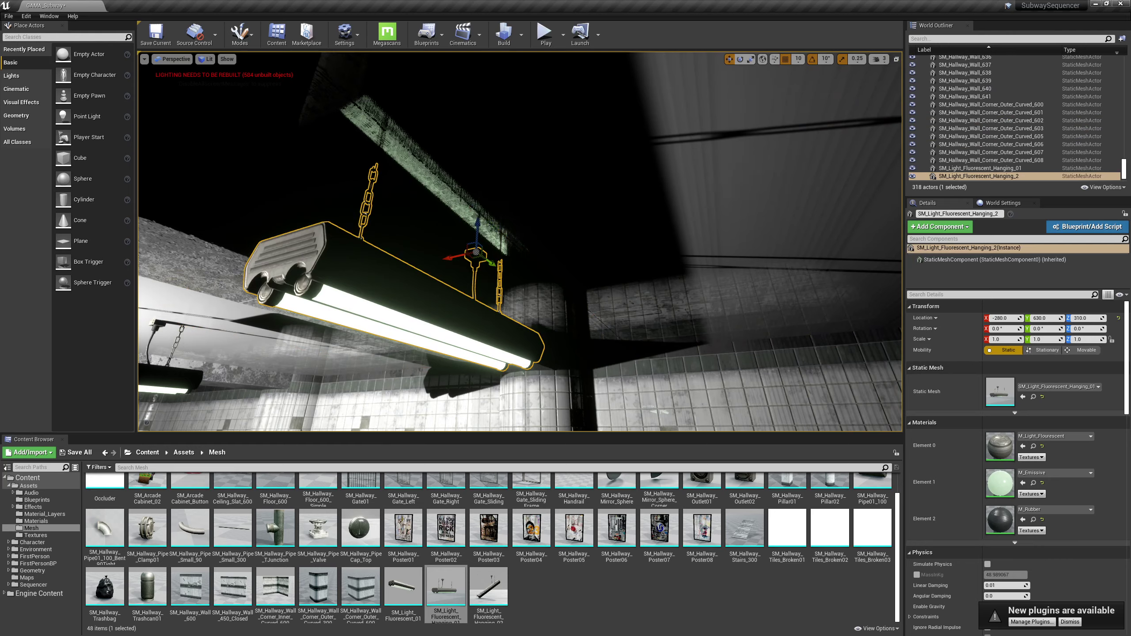
drag(451, 258, 495, 253)
- Select the copied light together with the ceiling panel above it to compare their X locations
right_drag(519, 252, 634, 222)
click(581, 249)
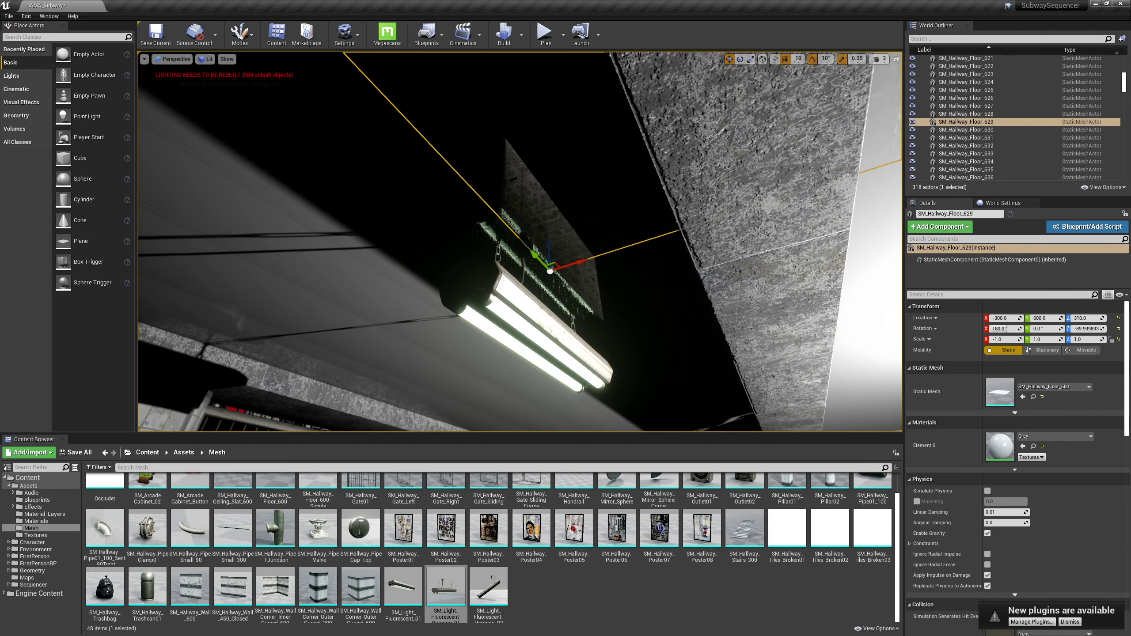
click(550, 323)
click(575, 263)
right_drag(574, 263, 643, 299)
ctrl+click(544, 367)
right_drag(544, 366, 503, 414)
right_drag(515, 327, 643, 348)
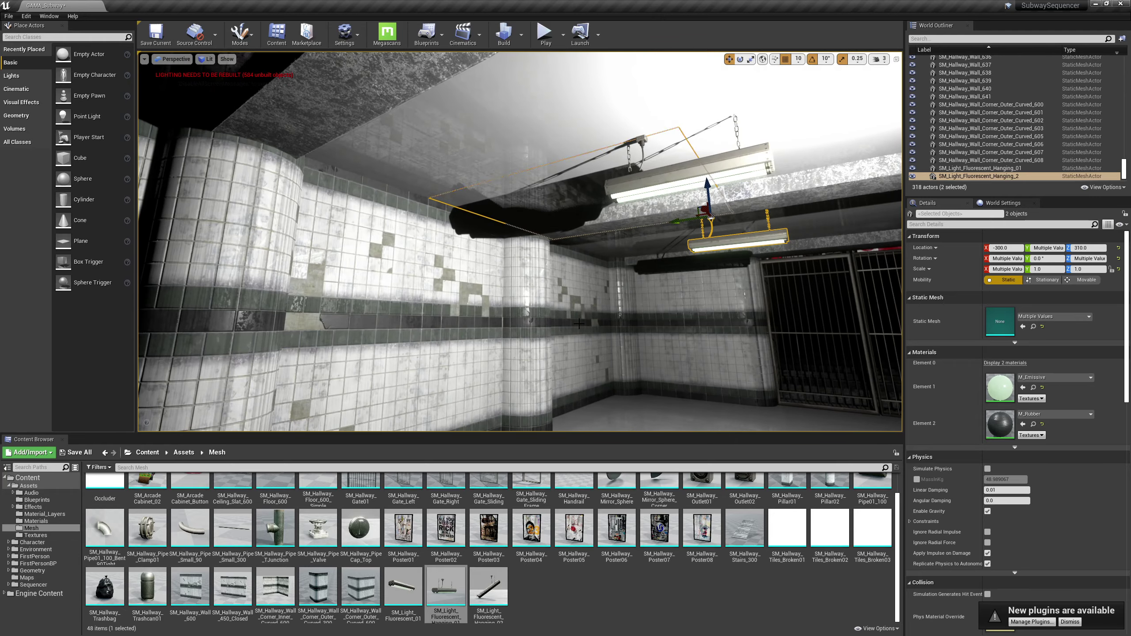
mouse_move(578, 323)
right_down()
mouse_move(566, 321)
mouse_move(588, 319)
mouse_move(566, 311)
right_up()
- Duplicate the central hanging light into the opposite bay at X 300 and compare its X location with the ceiling panel's
click(338, 293)
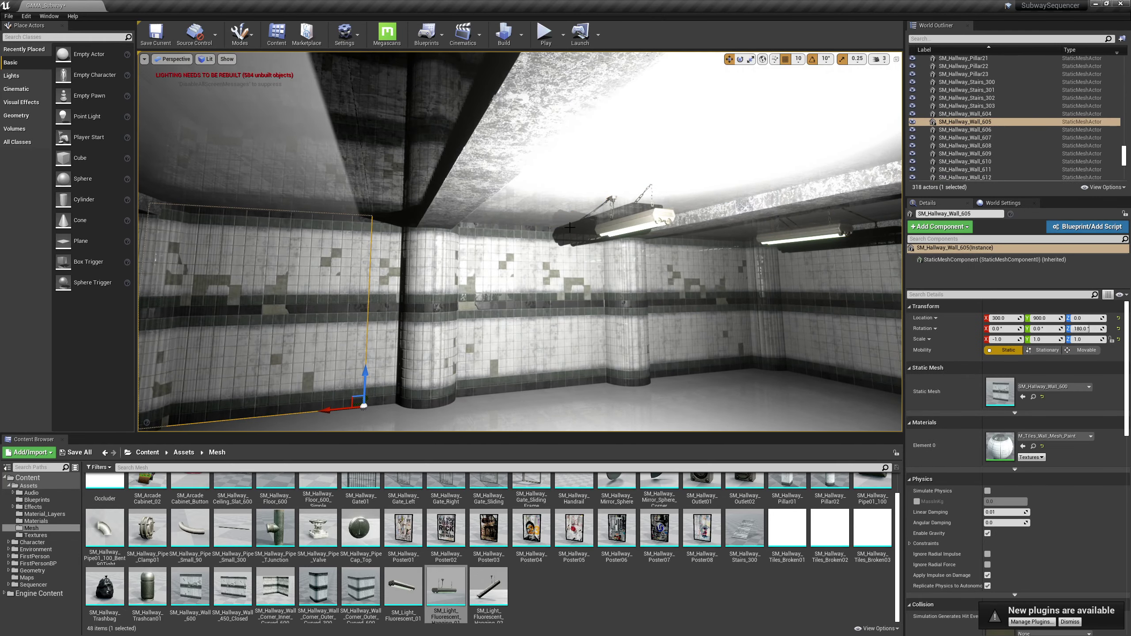
click(624, 227)
alt+drag(585, 195, 324, 201)
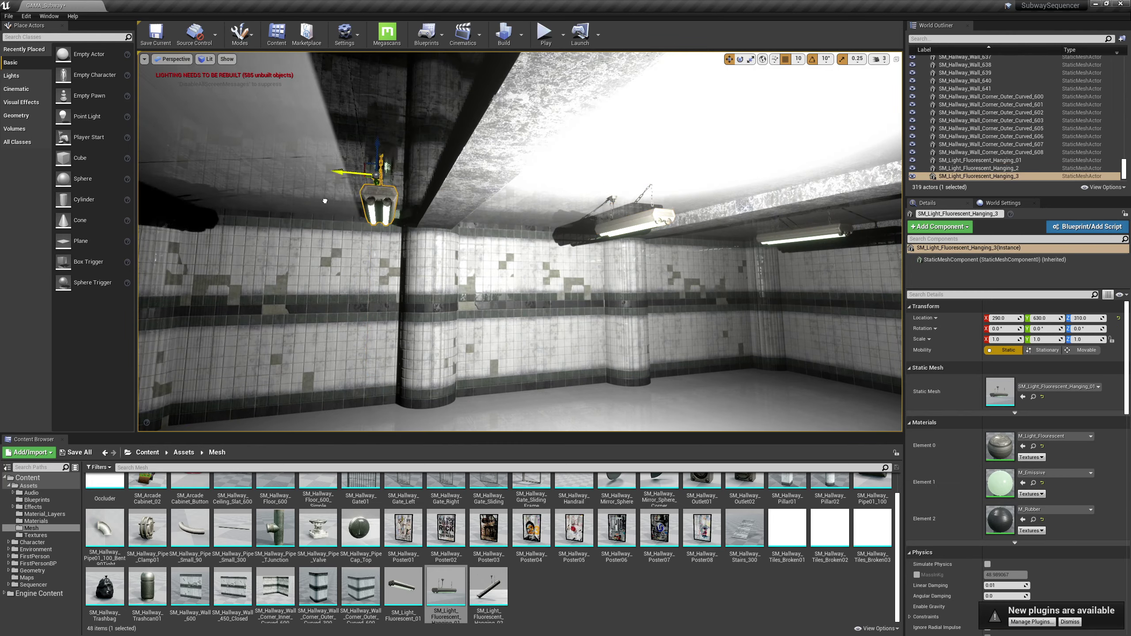
ctrl+click(314, 197)
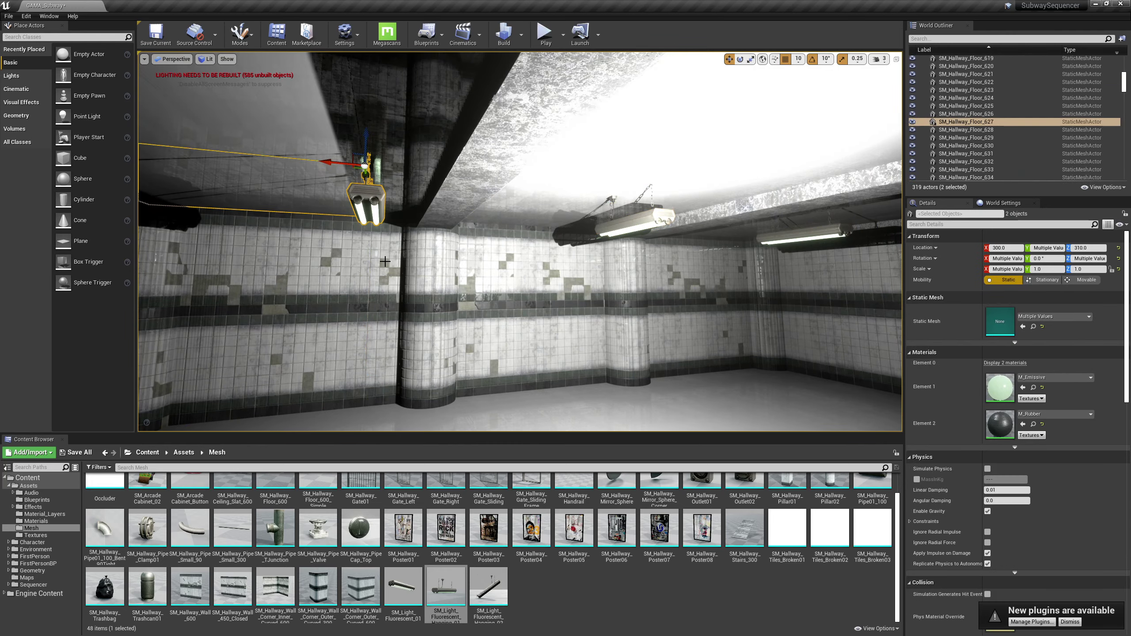
right_drag(384, 263, 343, 218)
mouse_move(606, 307)
right_down()
mouse_move(619, 321)
mouse_move(597, 312)
mouse_move(605, 307)
right_up()
key(s)
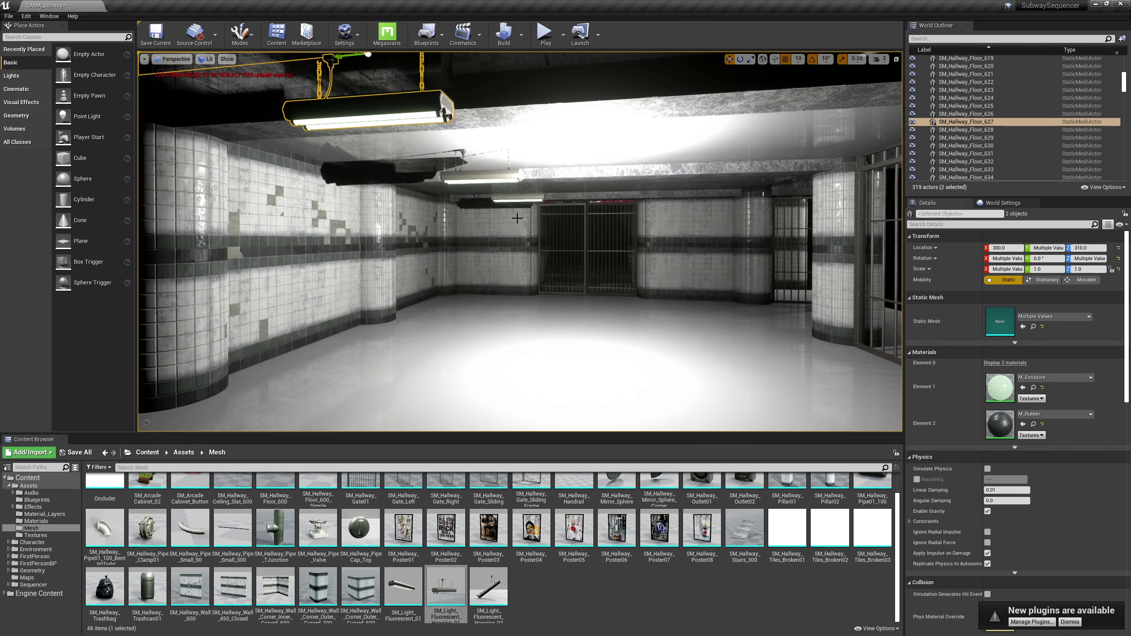
- Select all three hanging lights and shift the row along the Y axis towards the tiled wall
click(502, 180)
ctrl+click(453, 175)
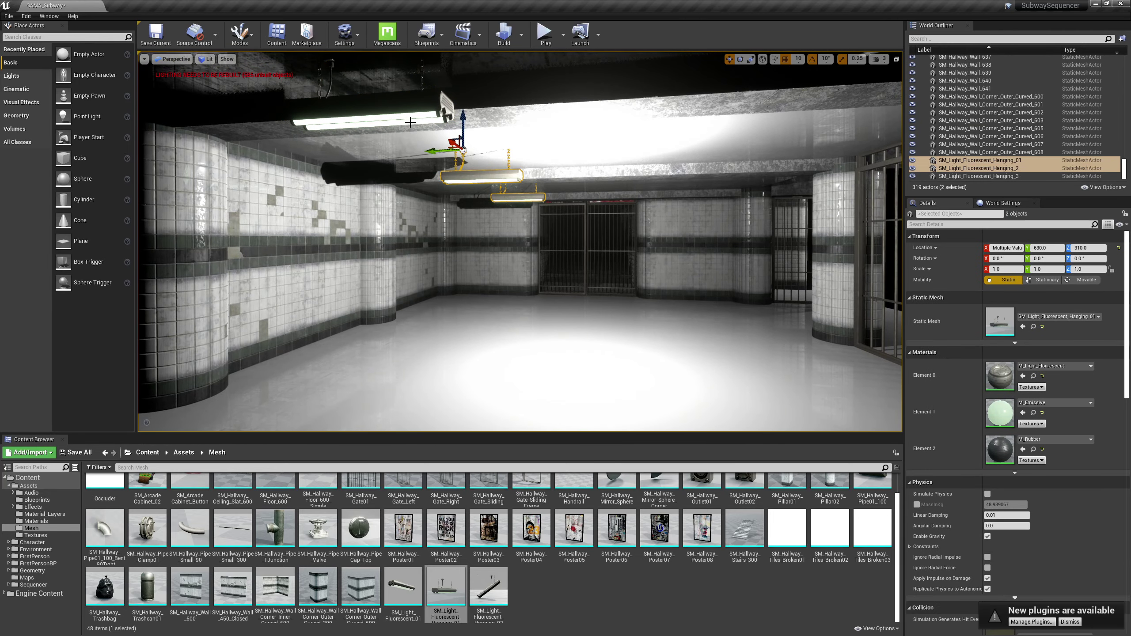
ctrl+click(397, 106)
key(s)
mouse_move(397, 106)
right_down()
mouse_move(303, 107)
mouse_move(392, 107)
mouse_move(339, 105)
mouse_move(394, 97)
right_up()
key(a)
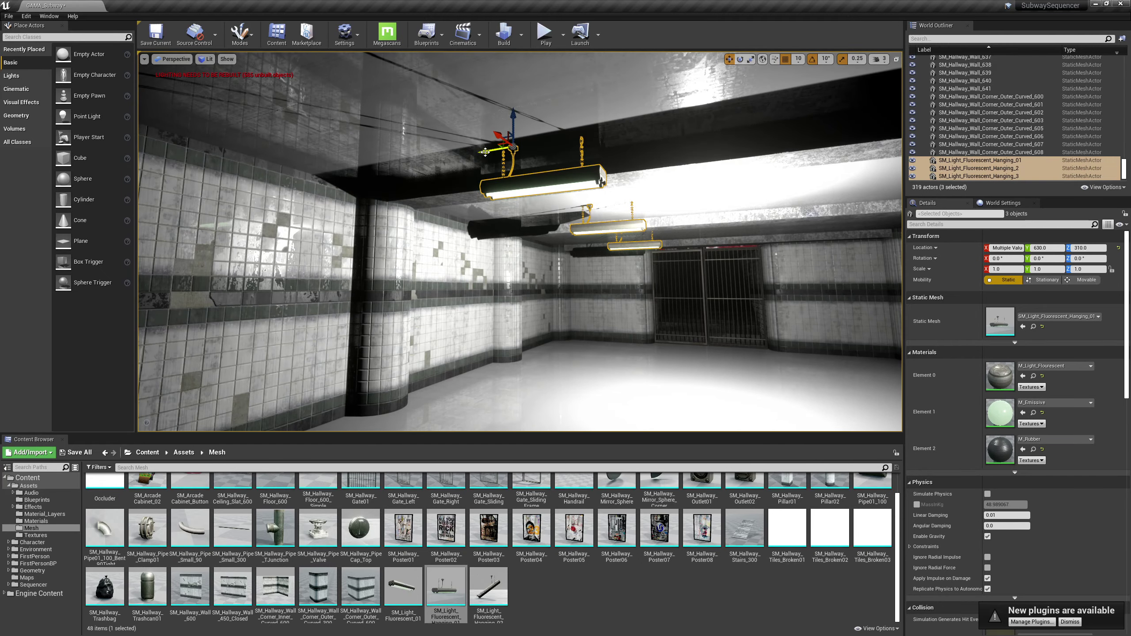
drag(486, 152, 408, 155)
- Duplicate the row of three lights twice along the Y axis, placing the copies at Y 190 and Y 510
right_drag(458, 249, 458, 249)
alt+shift+drag(382, 98, 517, 100)
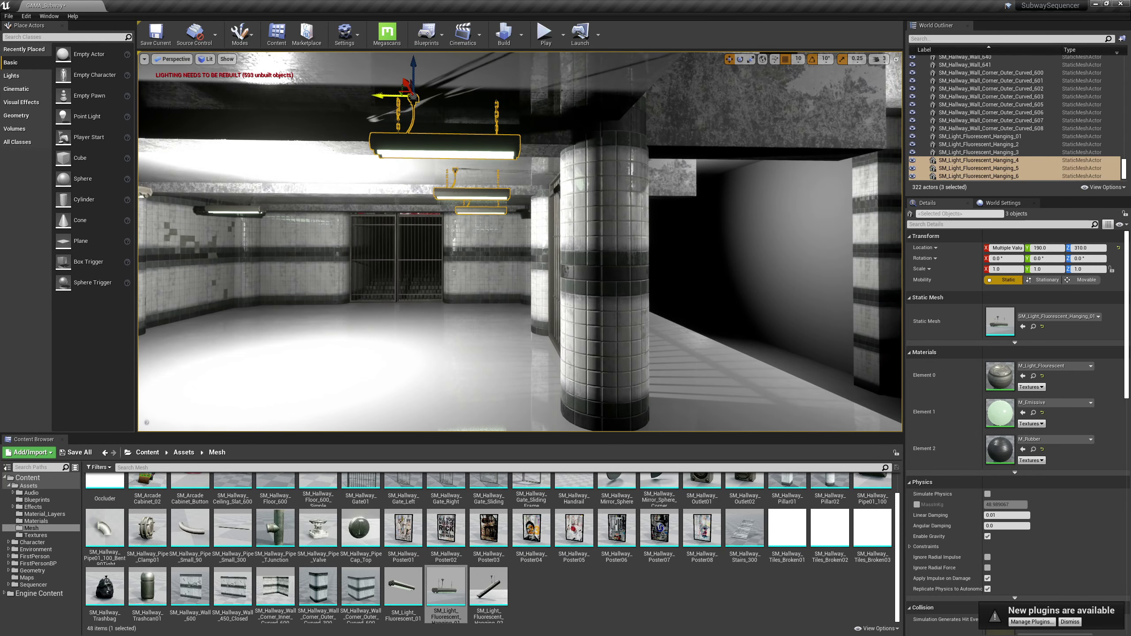
right_drag(466, 230, 502, 206)
alt+shift+drag(565, 115, 504, 117)
right_drag(586, 235, 586, 234)
right_drag(588, 120, 605, 125)
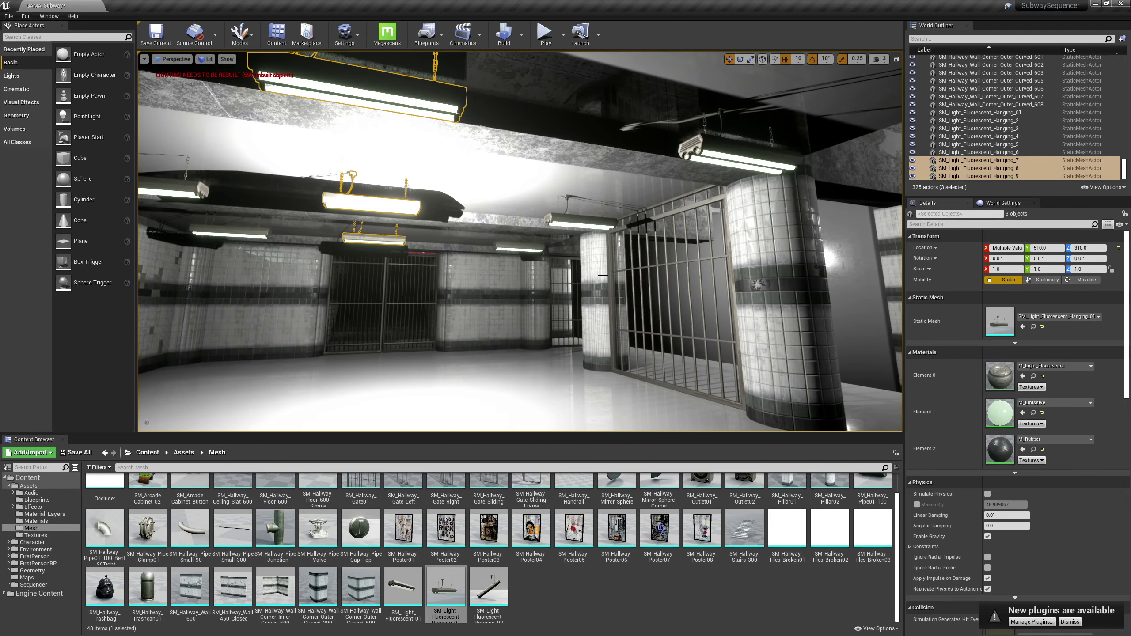
- Switch to the full-size top wireframe view framed on the hanging lights and select the corner light at X 300 nearest the tiled wall
click(897, 65)
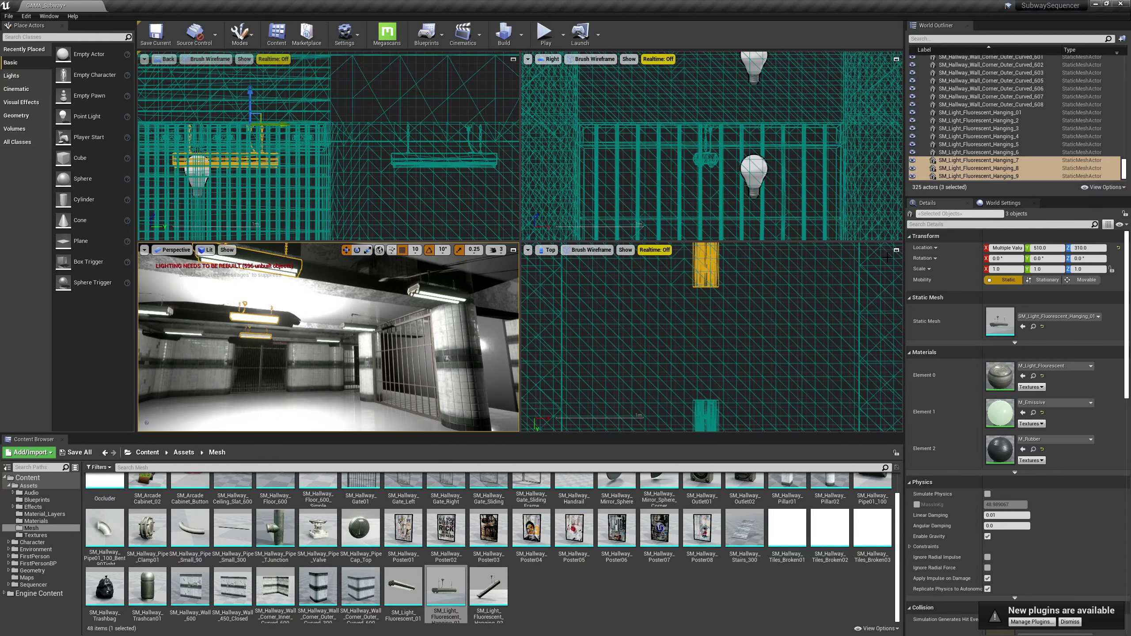
click(897, 248)
scroll(609, 275, down, 5)
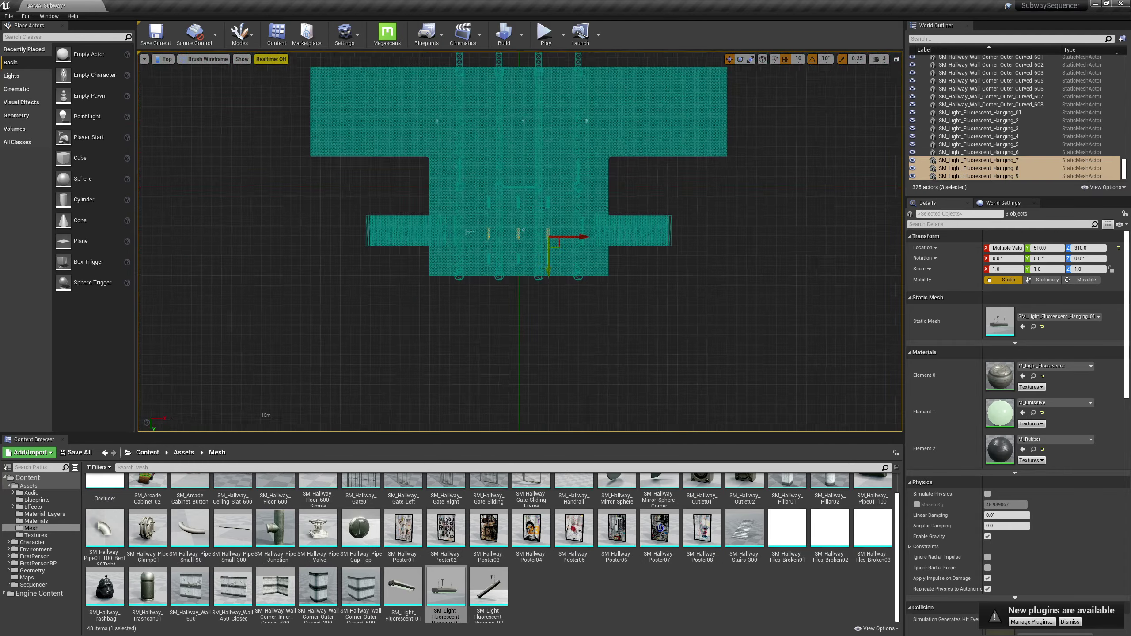
scroll(536, 268, up, 2)
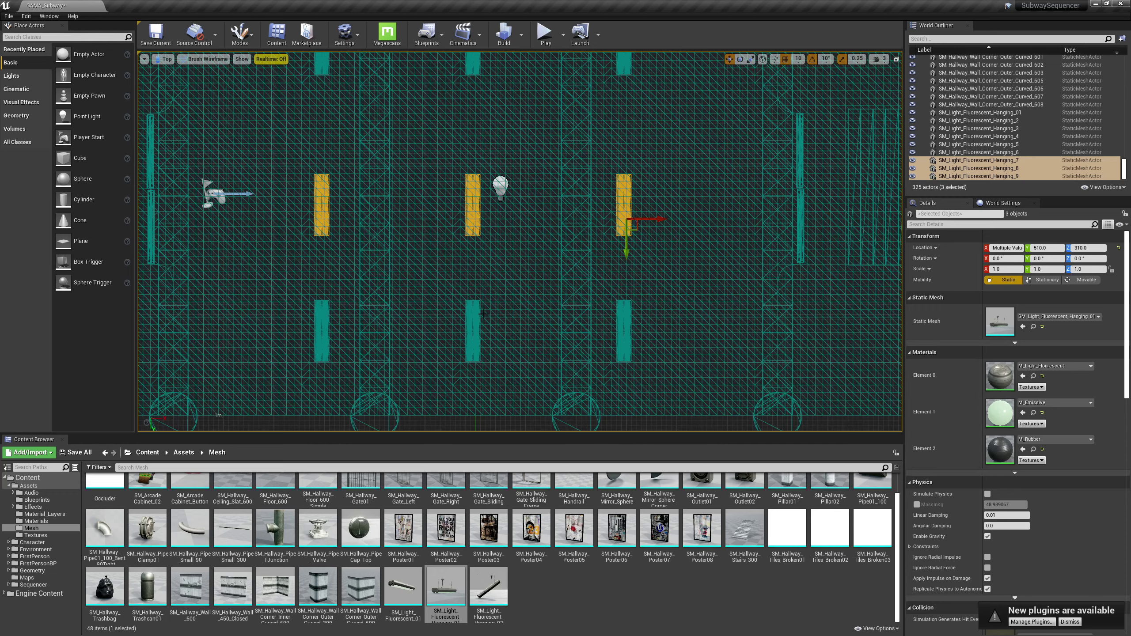
click(484, 242)
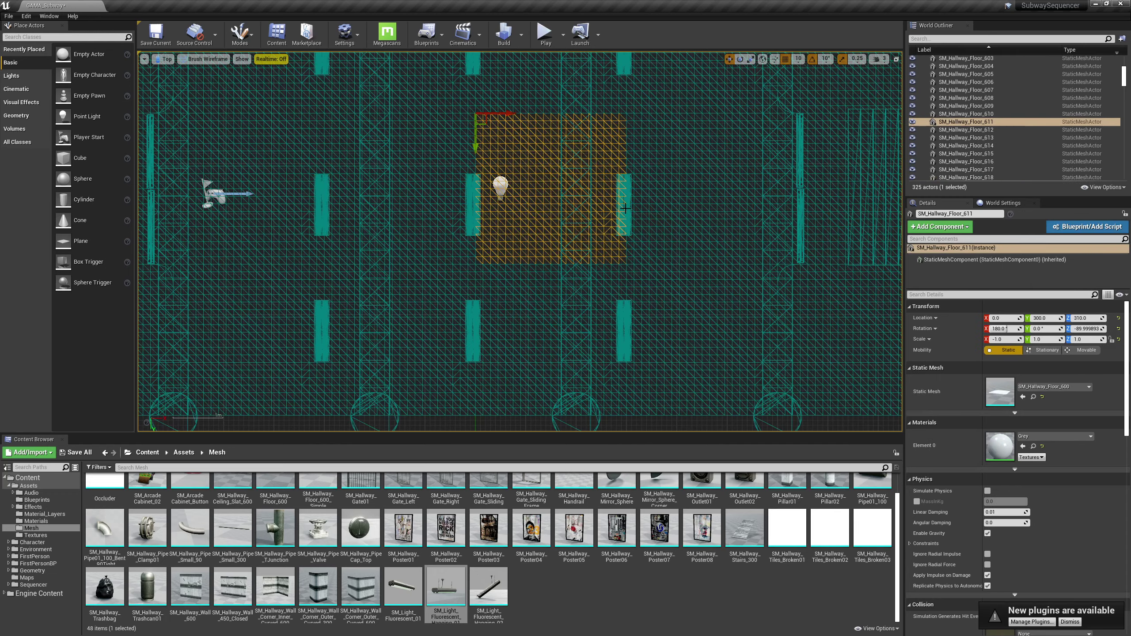
right_drag(625, 208, 604, 256)
scroll(486, 384, down, 3)
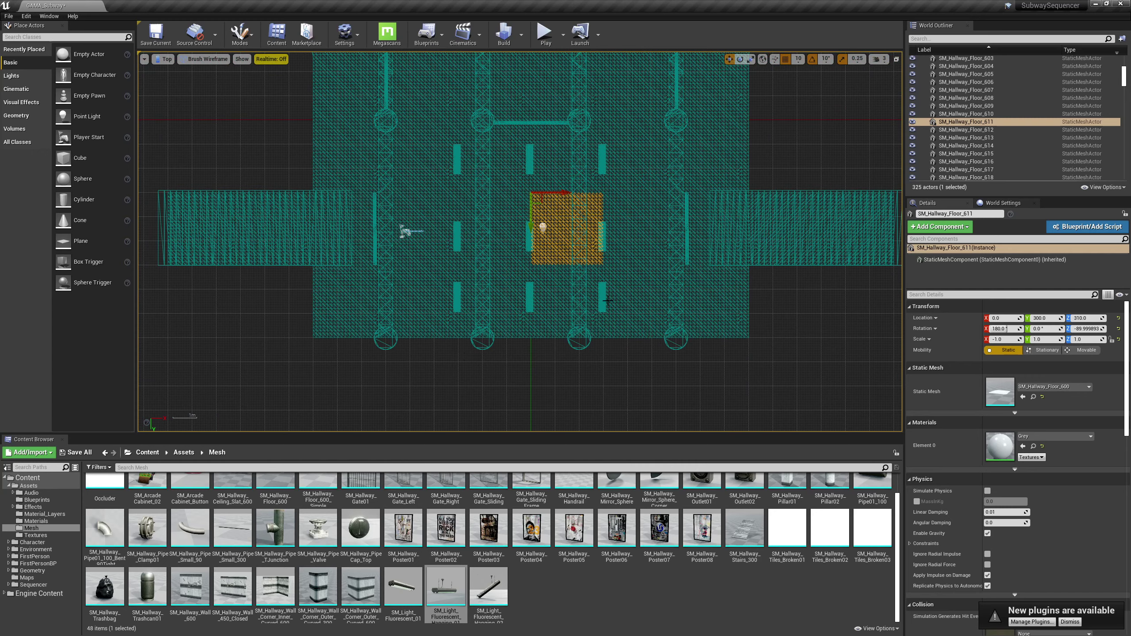
click(605, 299)
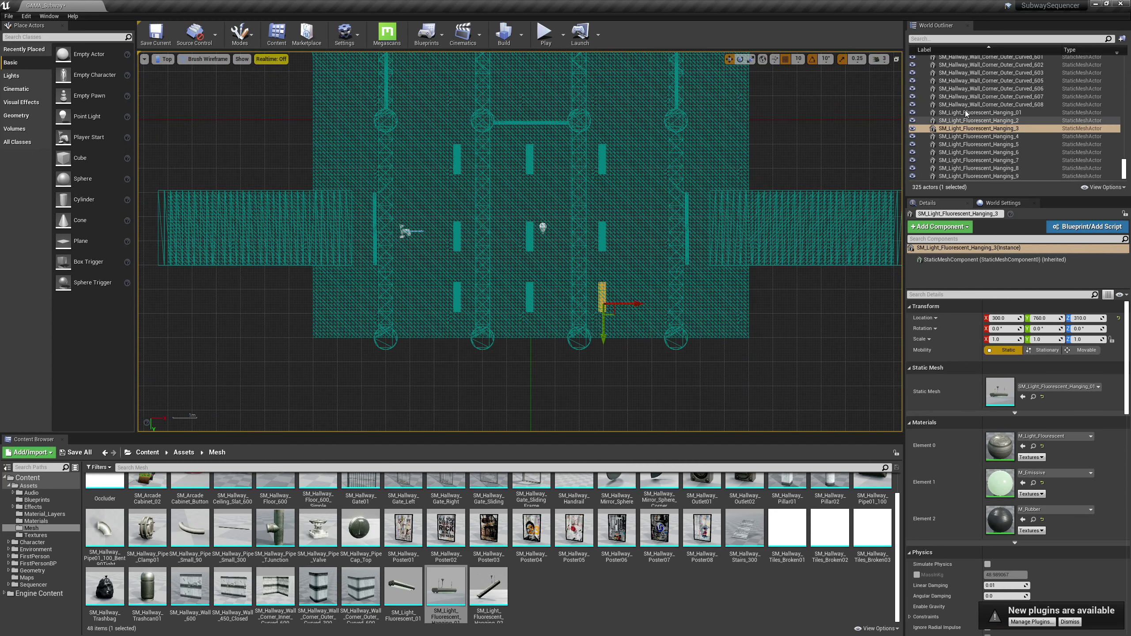
- Search the level's actors for "hang" to select all nine hanging lights, clear the search, and show only the selected lights
click(943, 39)
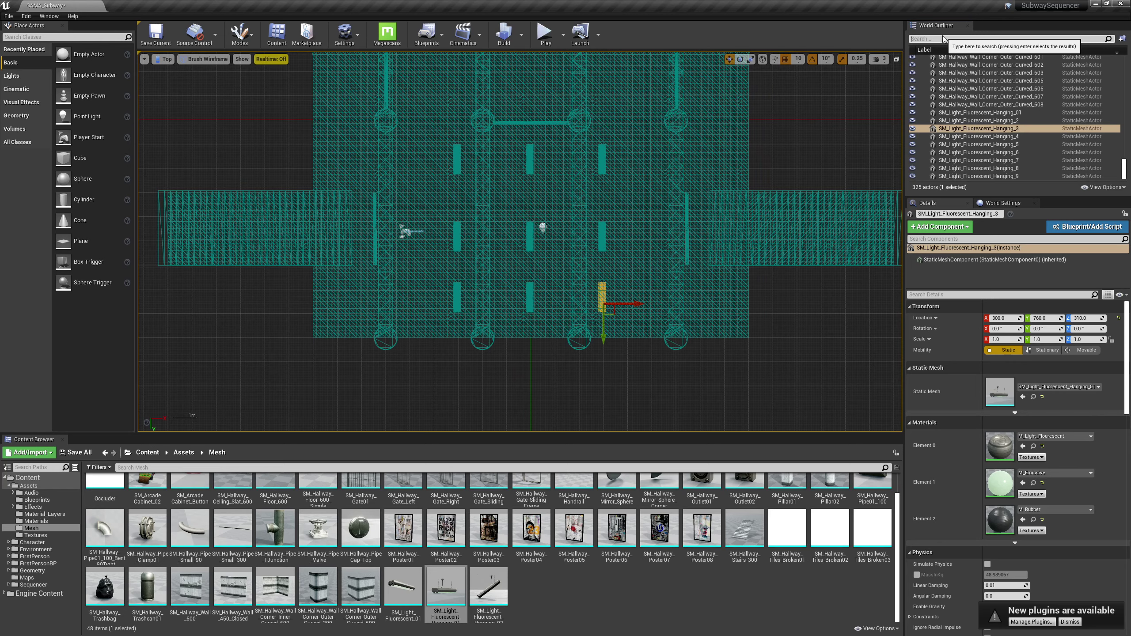
text(hang)
key(Return)
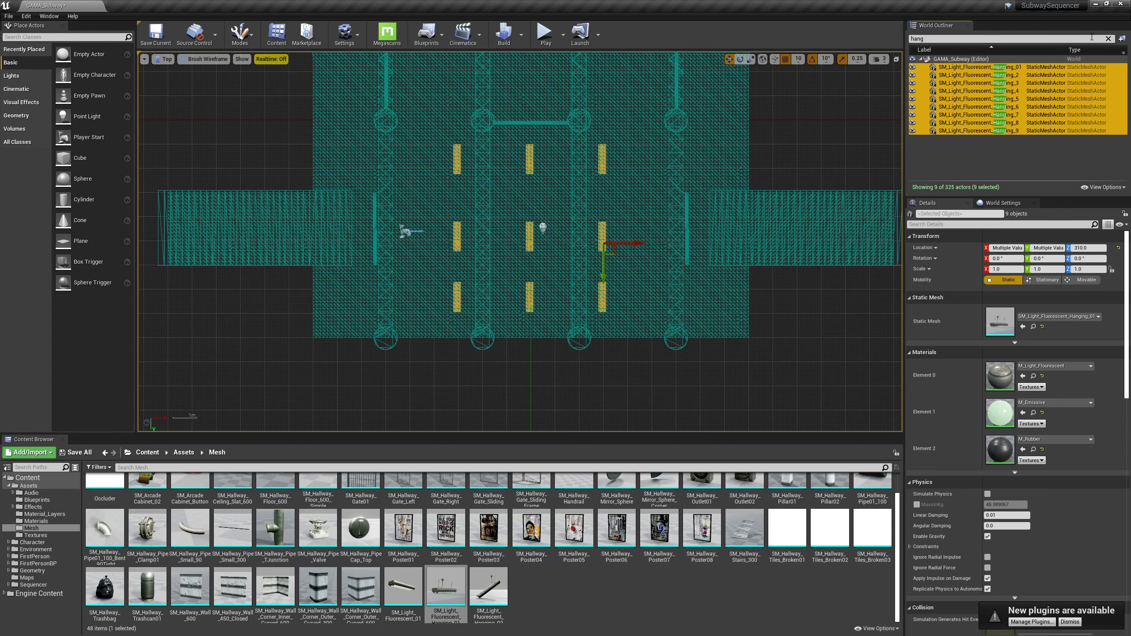
click(1108, 38)
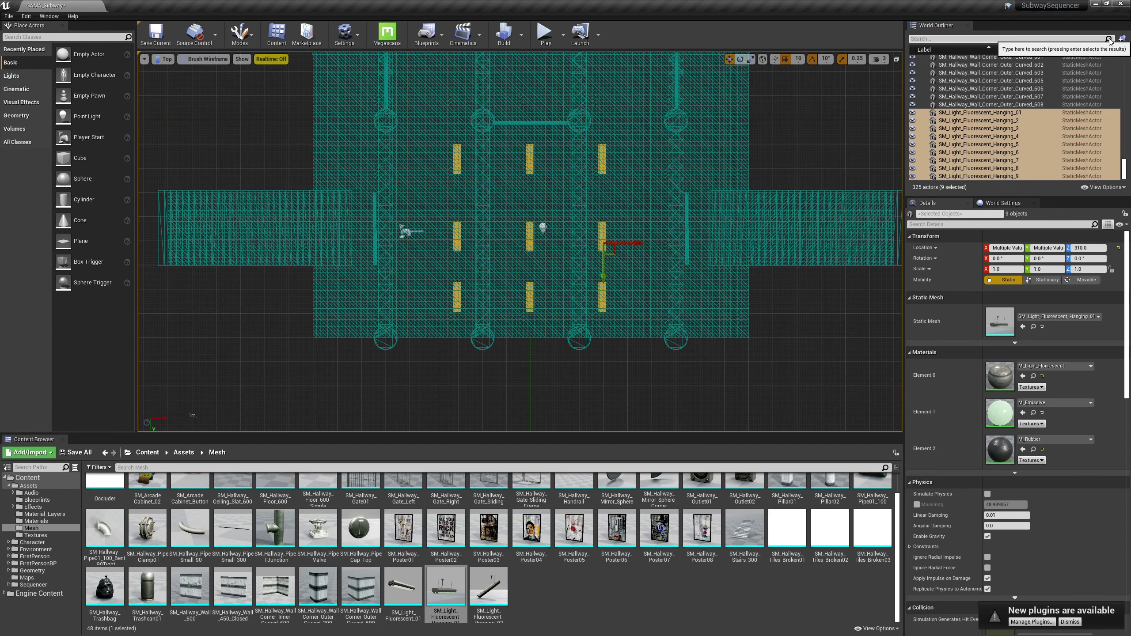
right_click(965, 137)
mouse_move(982, 313)
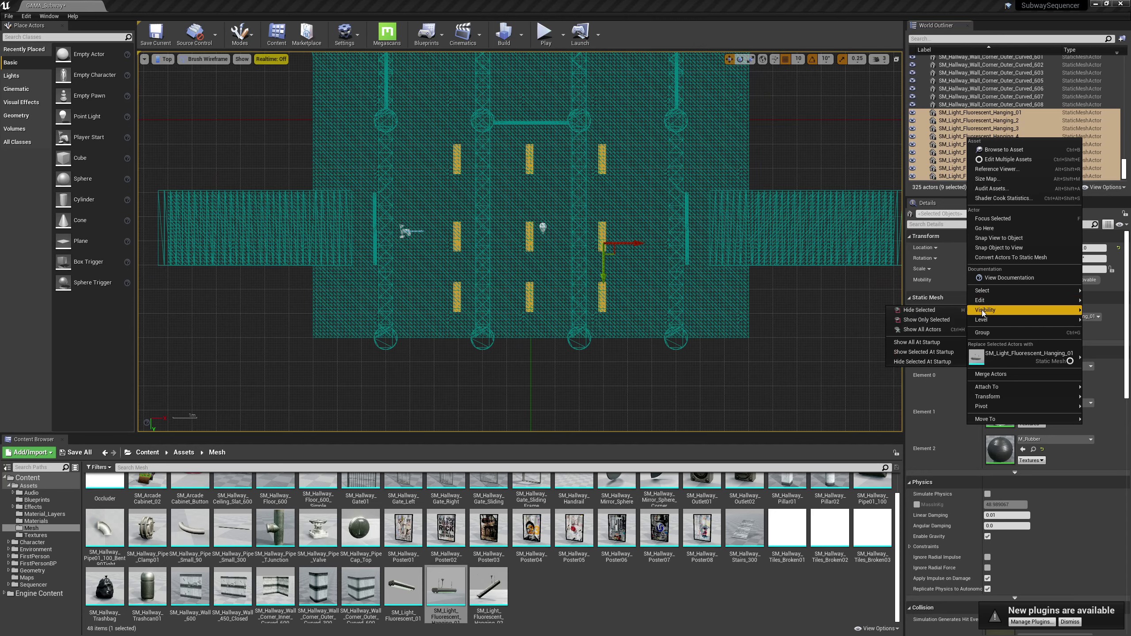
click(926, 320)
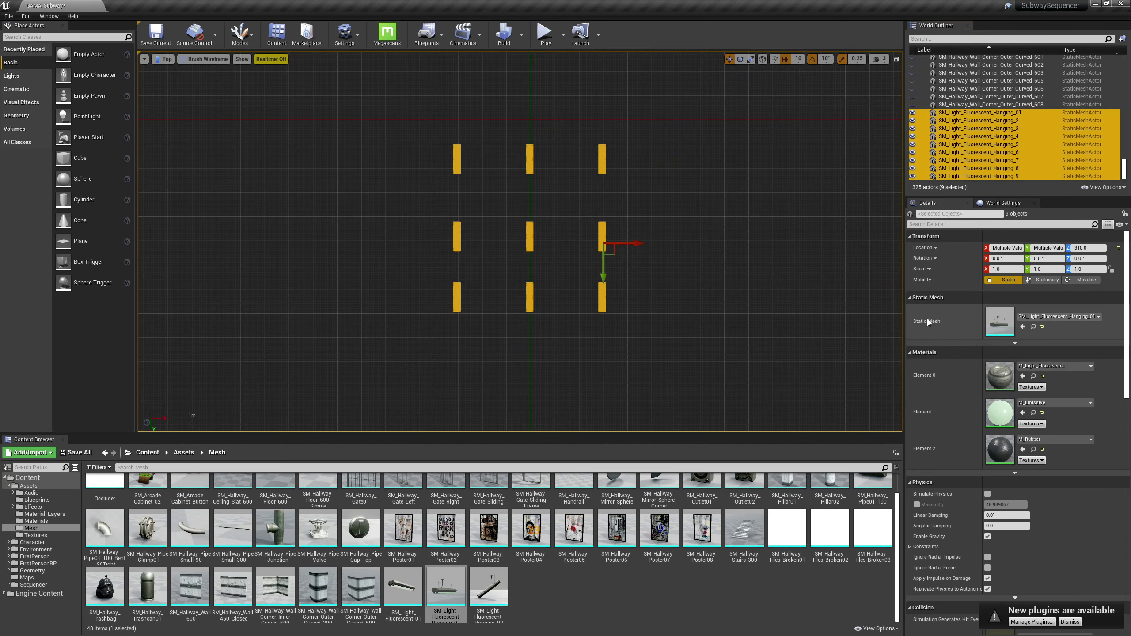
- Select the corner light nearest the tiled wall, and the far row of three lights, to check their Y locations
scroll(552, 199, up, 3)
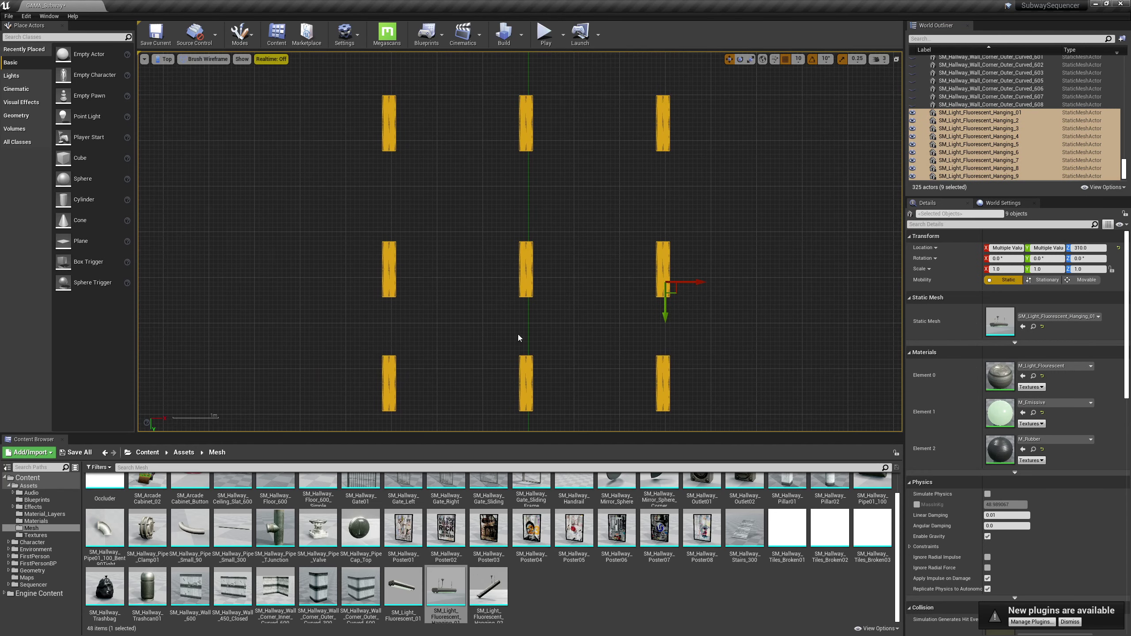
click(395, 378)
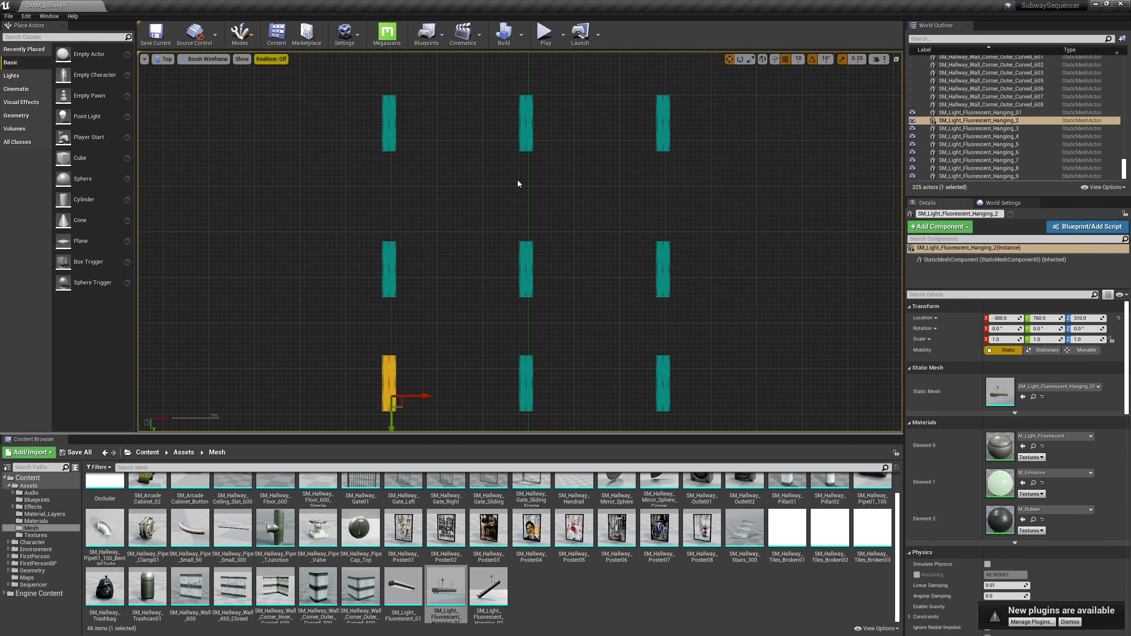
click(387, 114)
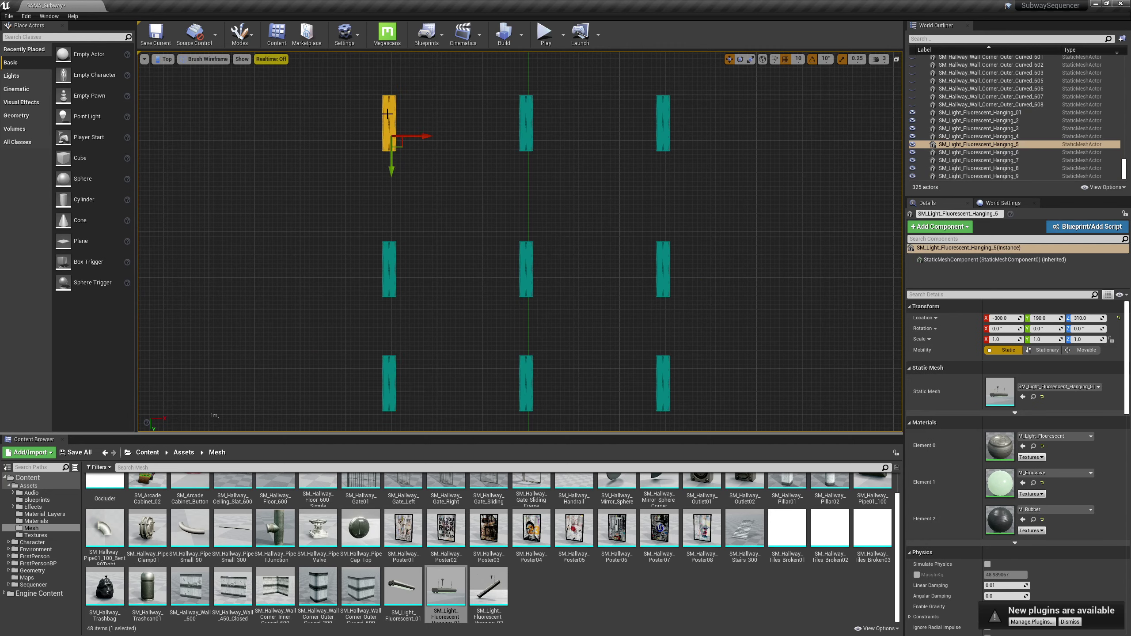
ctrl+click(519, 108)
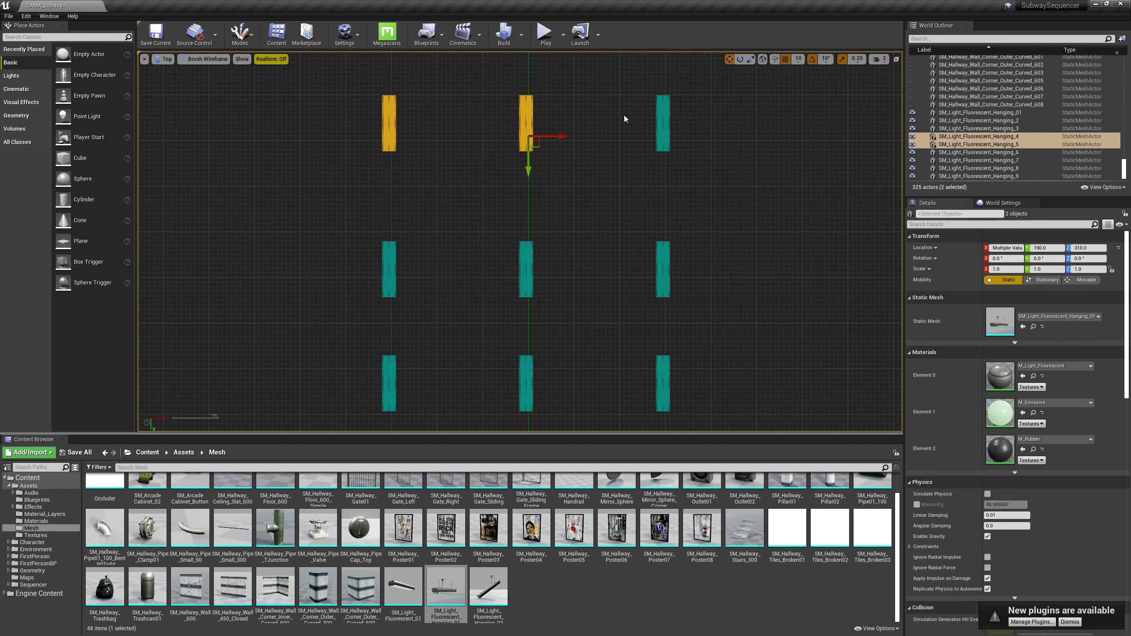
ctrl+click(667, 109)
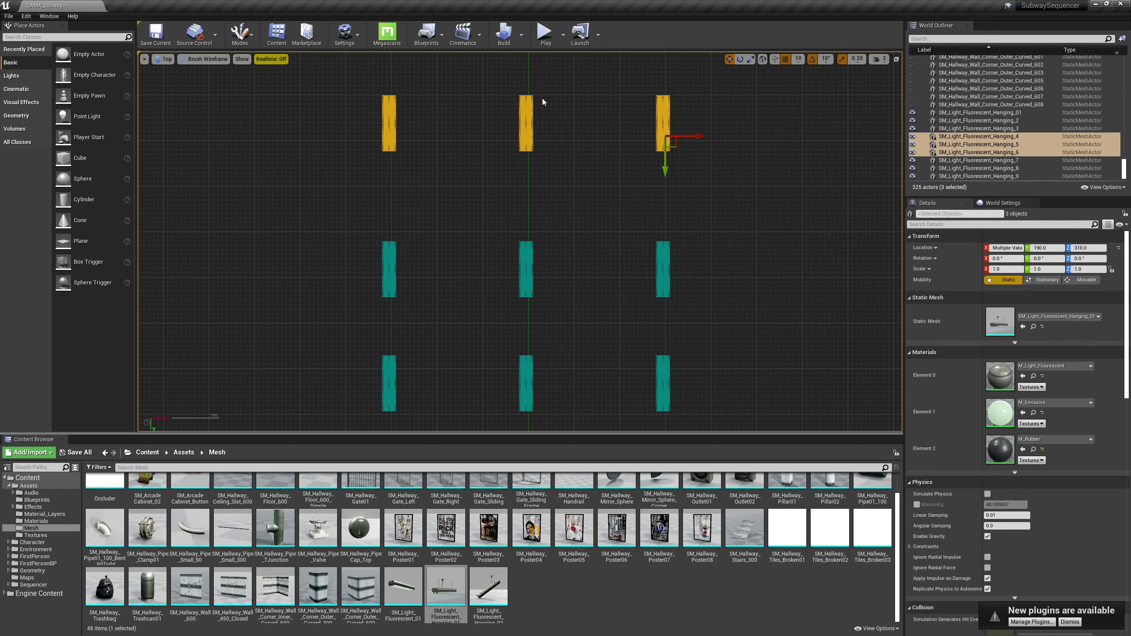
- Select the middle row of three hanging lights and move it along the Y axis to Y 490
click(389, 269)
ctrl+click(526, 267)
ctrl+click(661, 259)
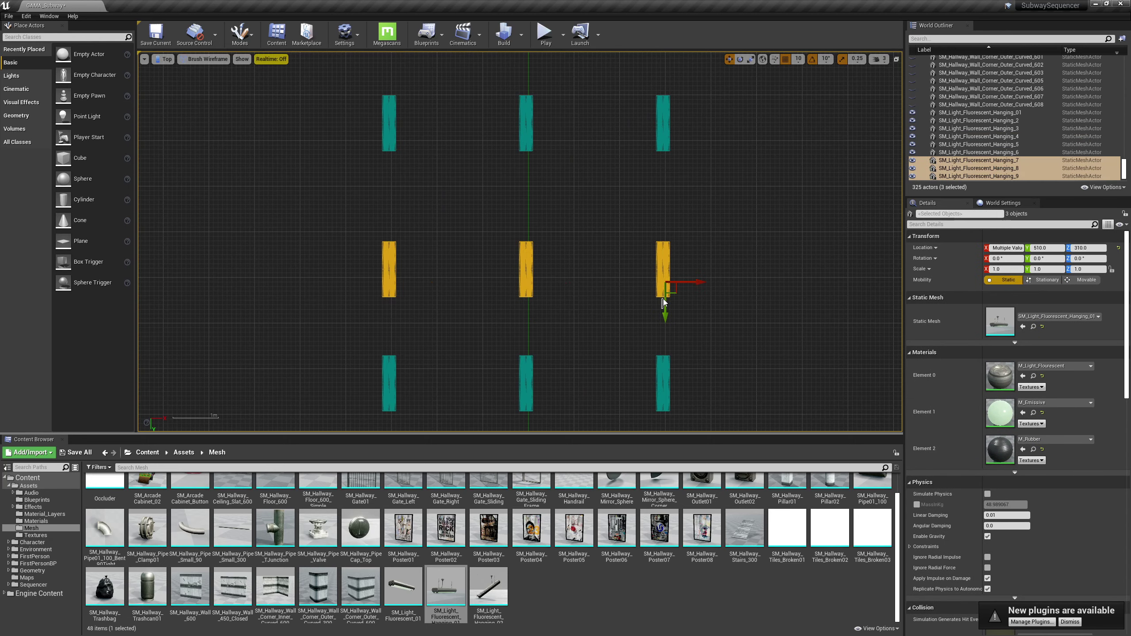
click(665, 268)
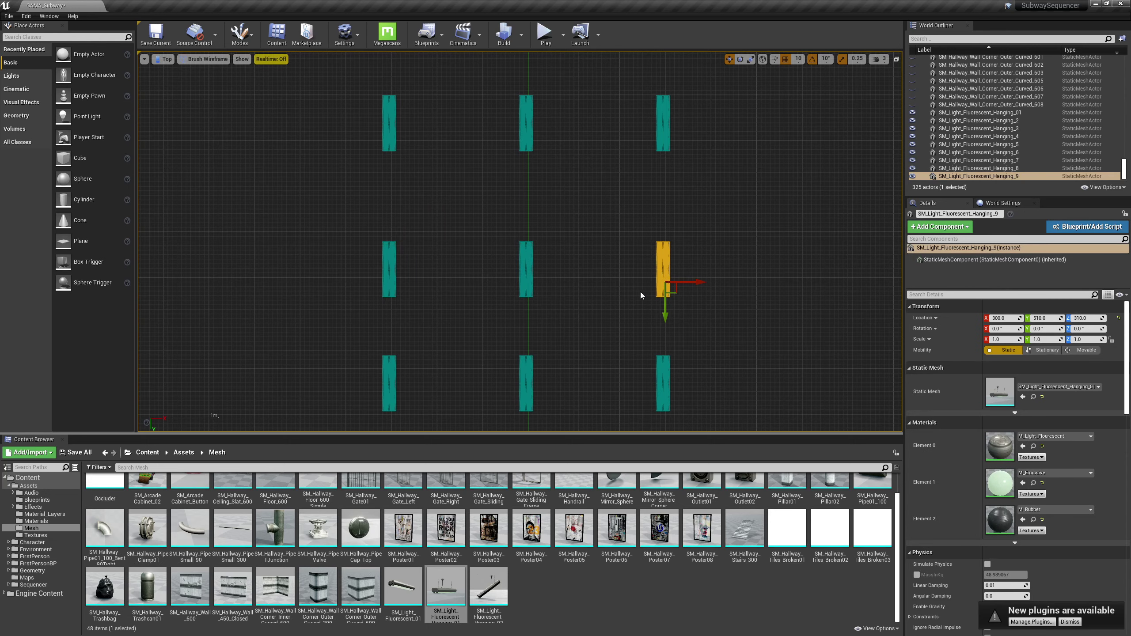
ctrl+click(529, 268)
ctrl+click(392, 259)
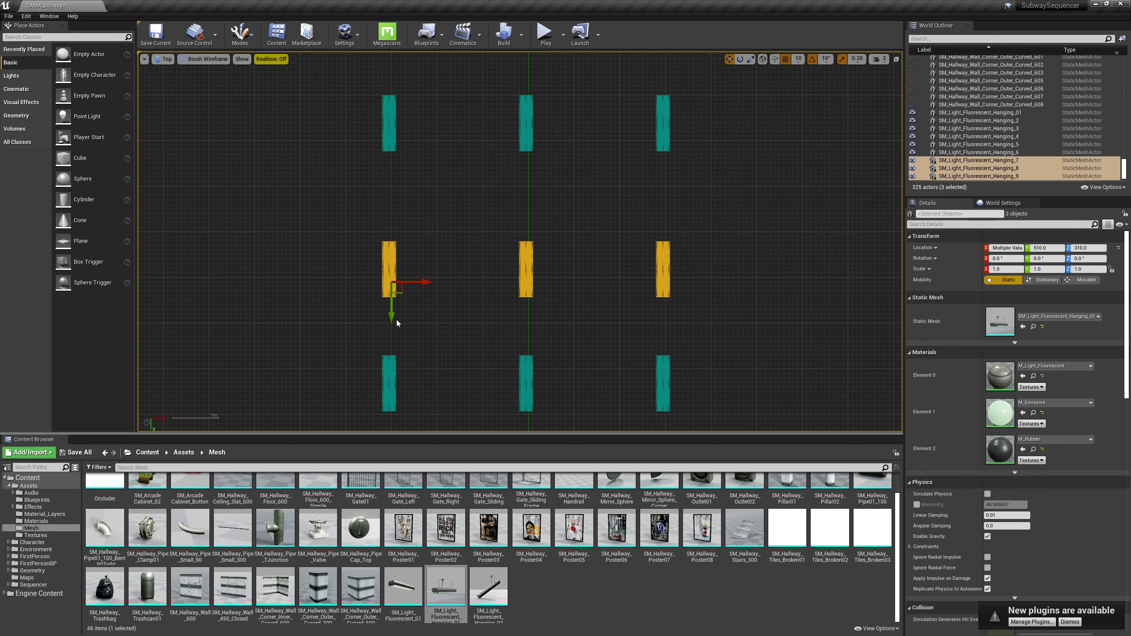
drag(393, 316, 403, 304)
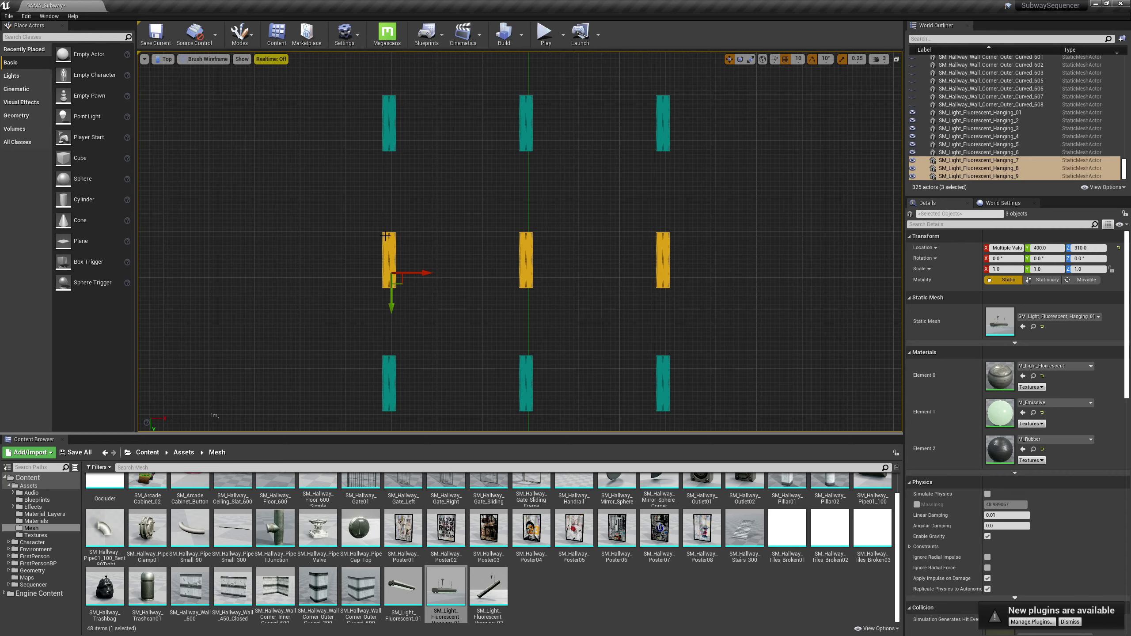
- Select the three hanging lights nearest the tiled wall and move that row along the Y axis to Y 790
click(389, 369)
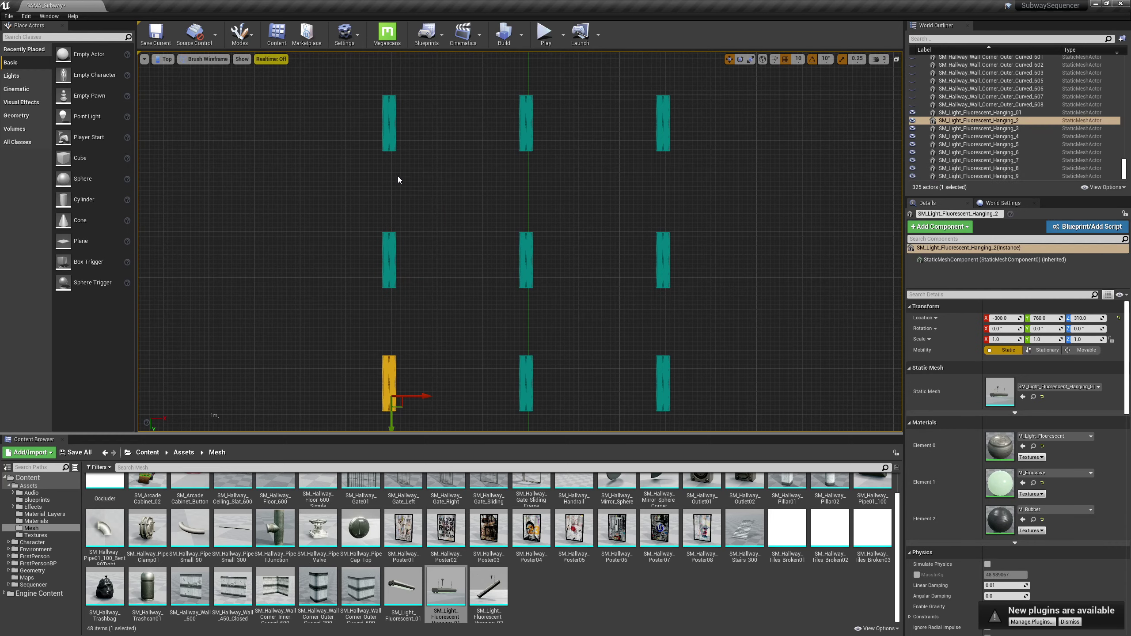
right_drag(421, 287, 438, 159)
ctrl+click(543, 250)
ctrl+click(683, 253)
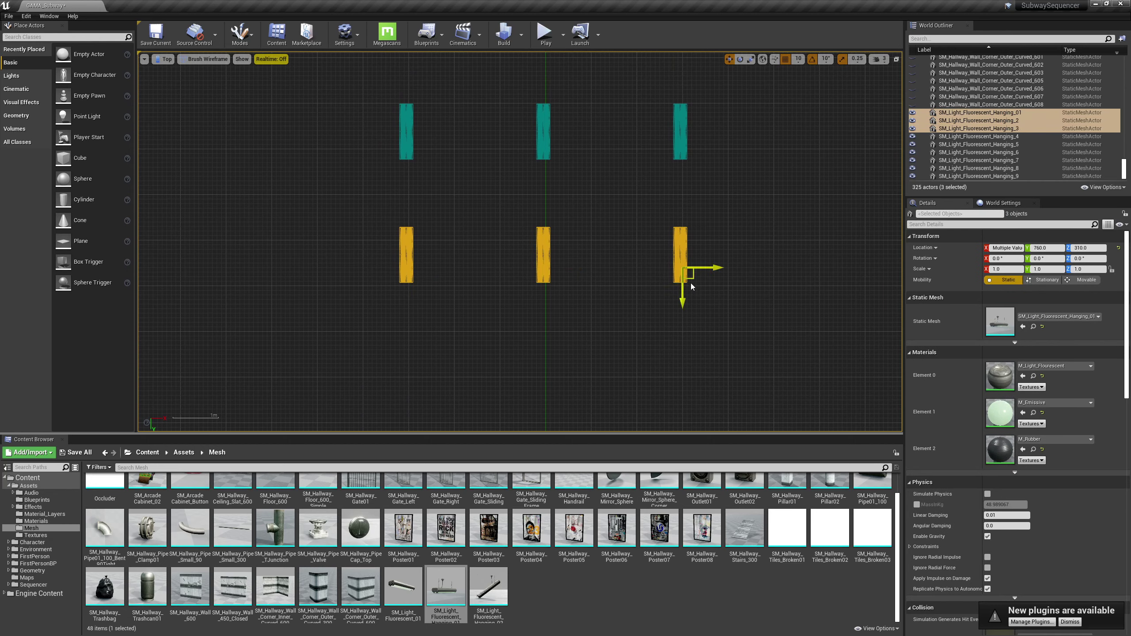
drag(684, 302, 684, 314)
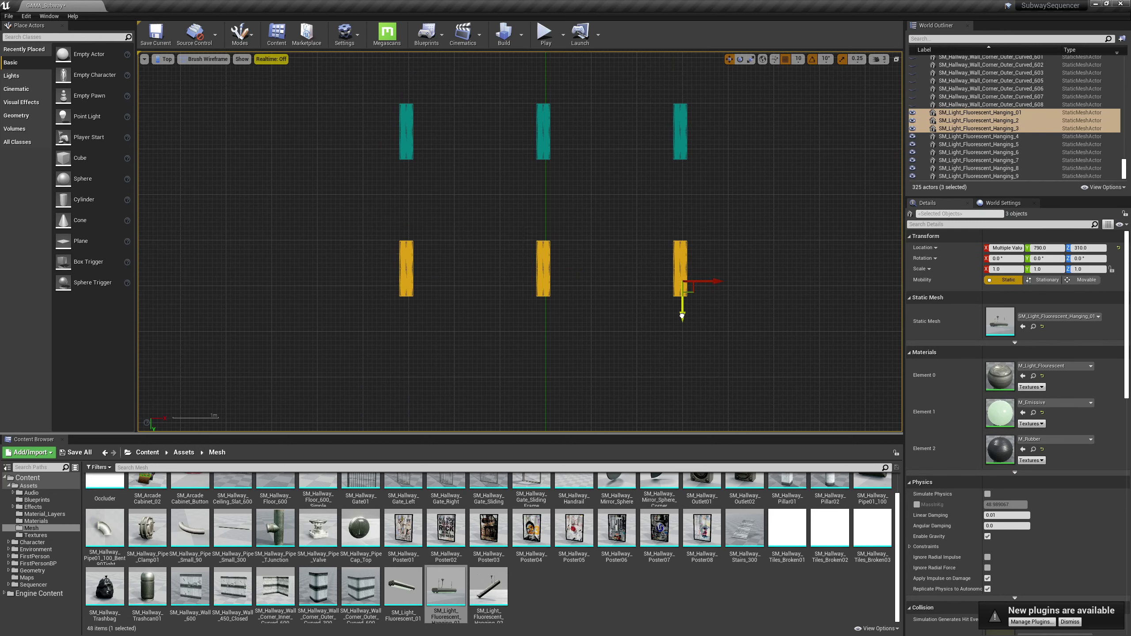
- Duplicate the corner light at X 300 into the gap before the middle row, centring the copy at Y 640 to check spacing
right_drag(652, 252, 525, 308)
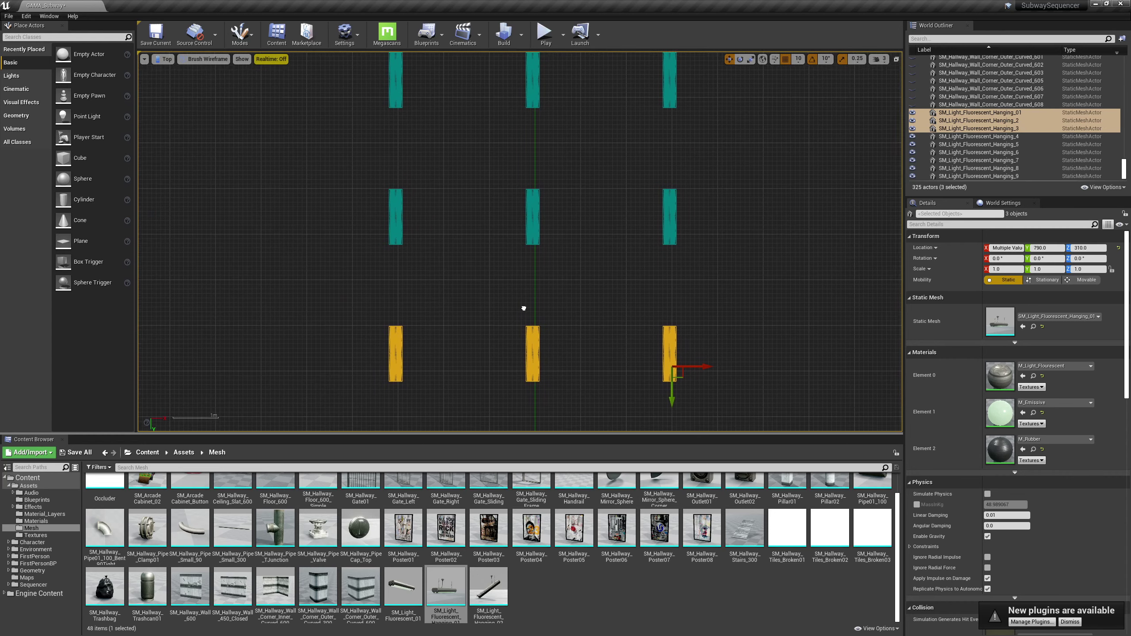
scroll(522, 303, down, 1)
click(647, 351)
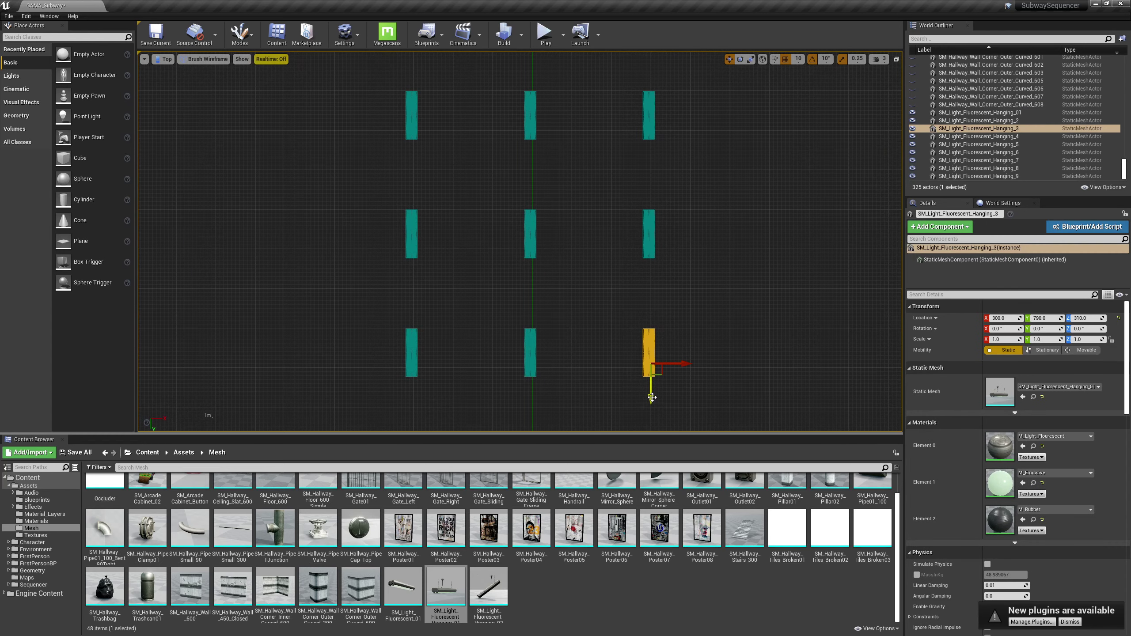
alt+drag(651, 383, 651, 320)
scroll(664, 295, up, 8)
right_drag(664, 296, 822, 378)
right_drag(769, 441, 598, 314)
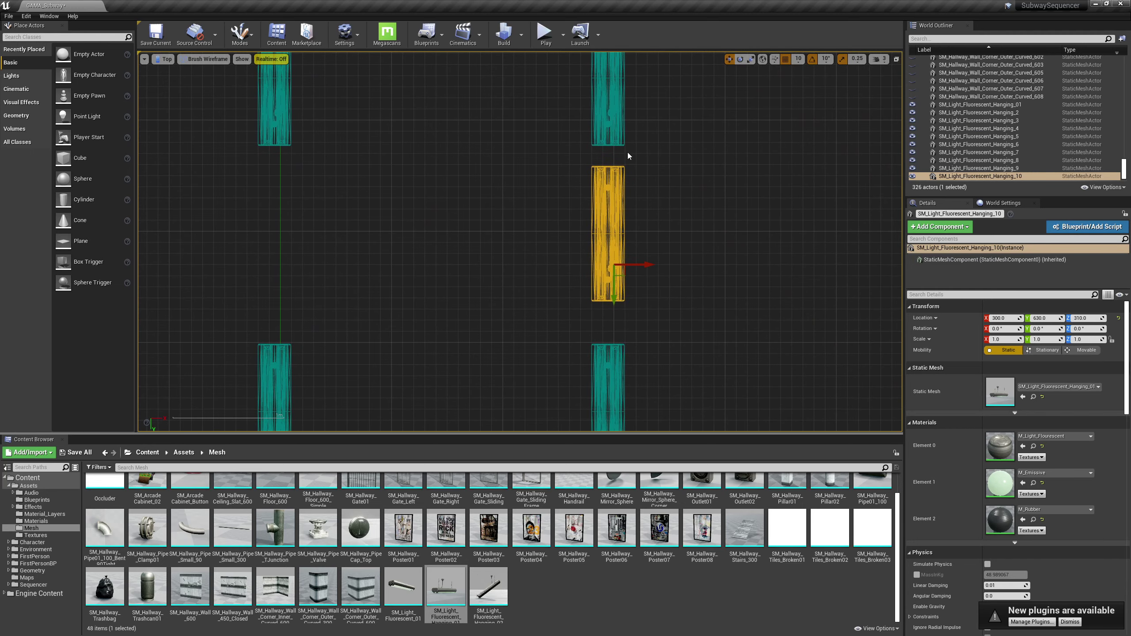
drag(615, 302, 615, 312)
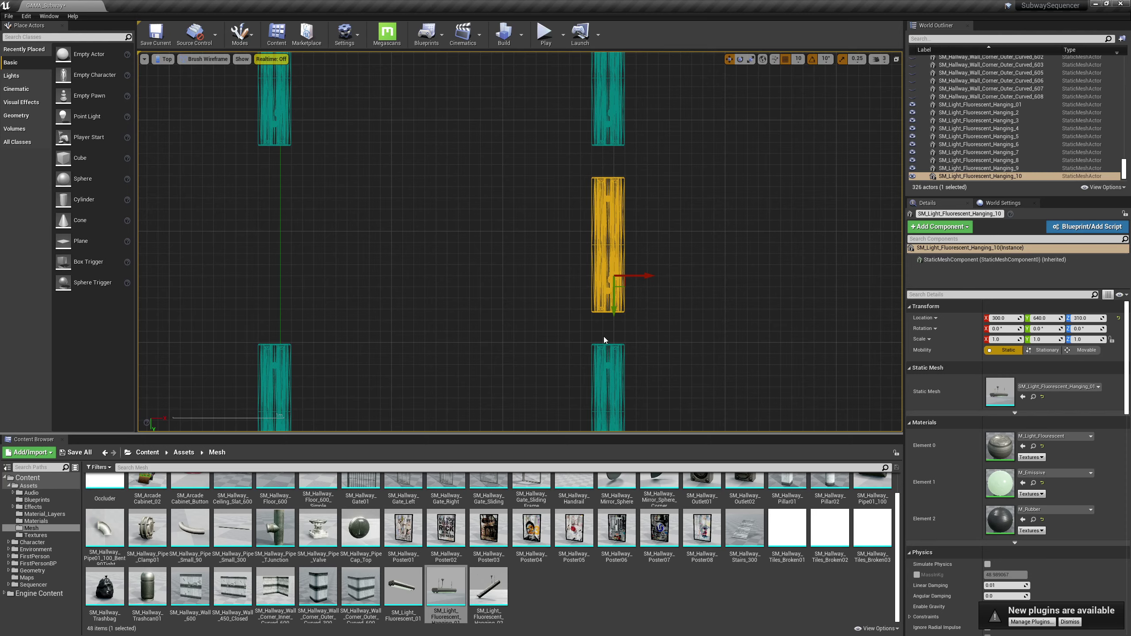
- Duplicate the spacing light into the gap between the middle and far rows at Y 340 and inspect the distance to its neighbours
scroll(603, 331, down, 4)
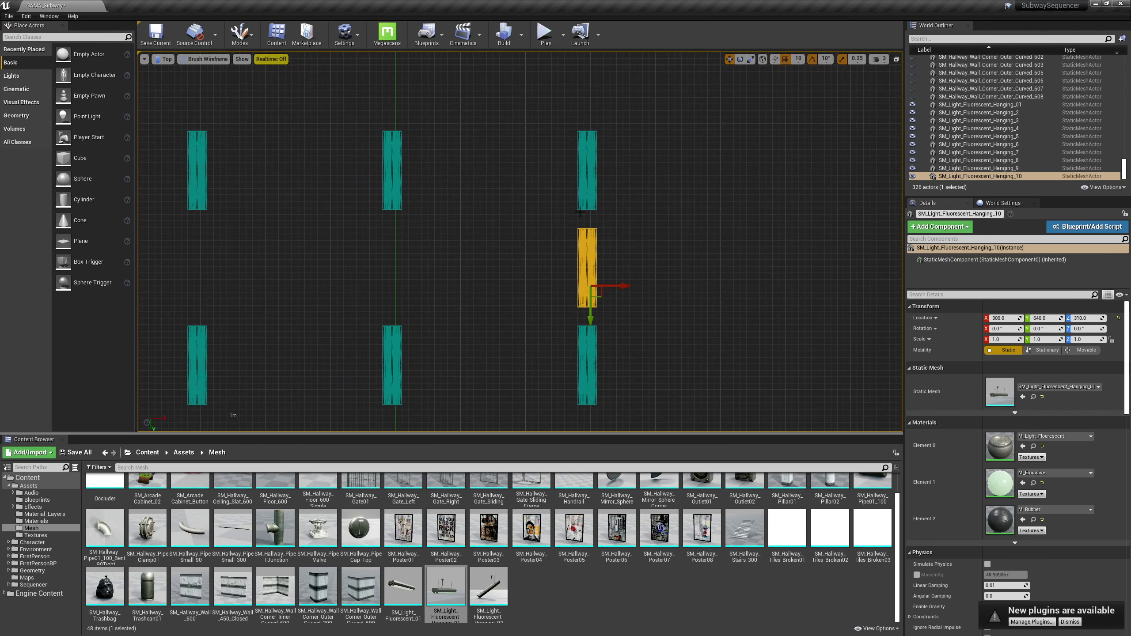
alt+drag(577, 366, 579, 182)
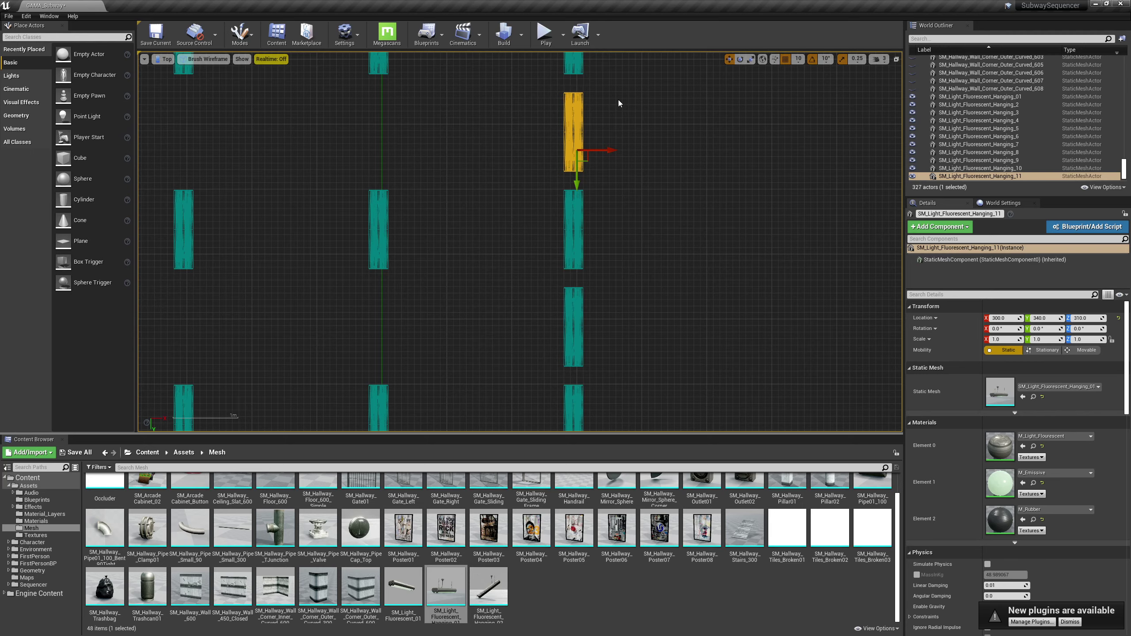
scroll(618, 99, up, 3)
right_drag(633, 208, 598, 387)
right_drag(585, 126, 560, 233)
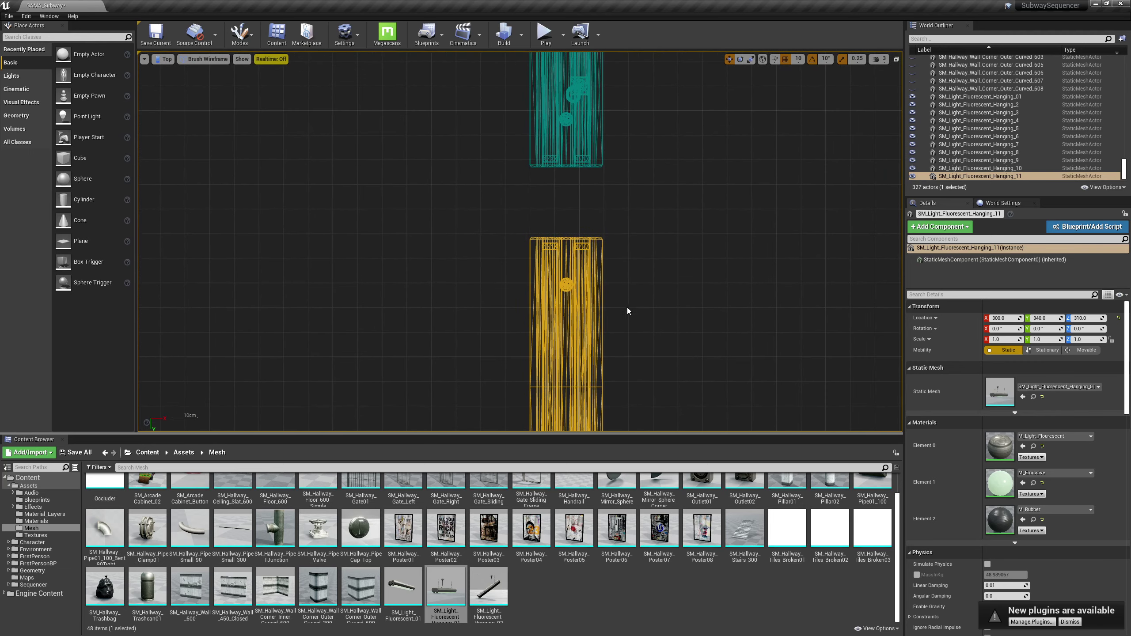
- Select both temporary spacing lights between the rows and delete them
scroll(628, 311, down, 4)
ctrl+click(552, 323)
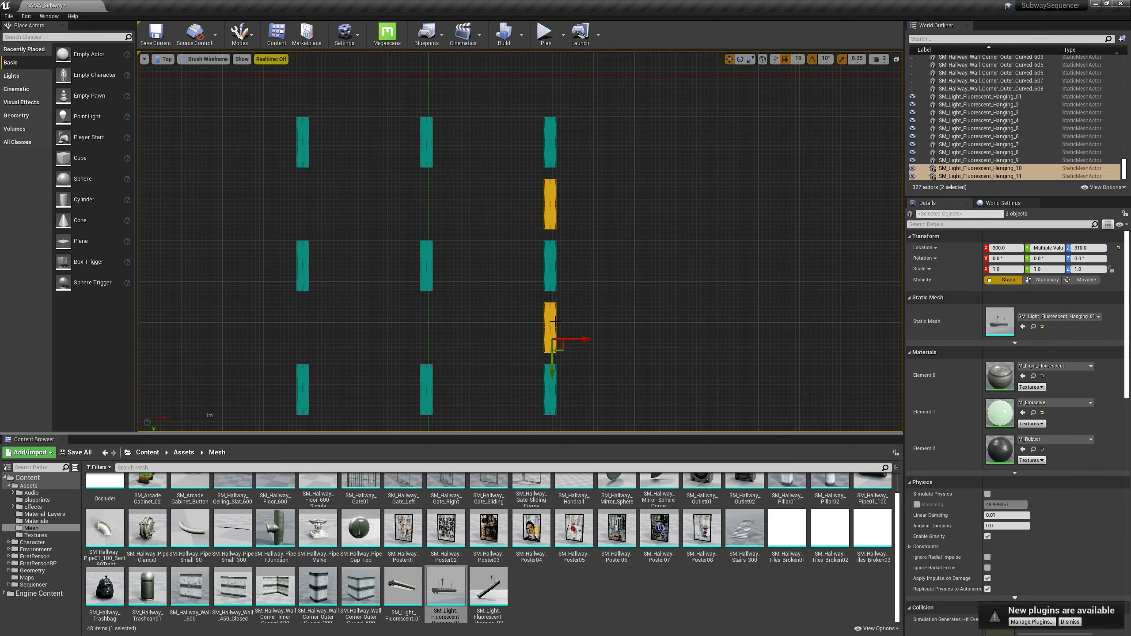
key(Delete)
- Select all nine hanging fluorescent lights in the top view and switch to a maximized perspective view of them
drag(236, 95, 654, 418)
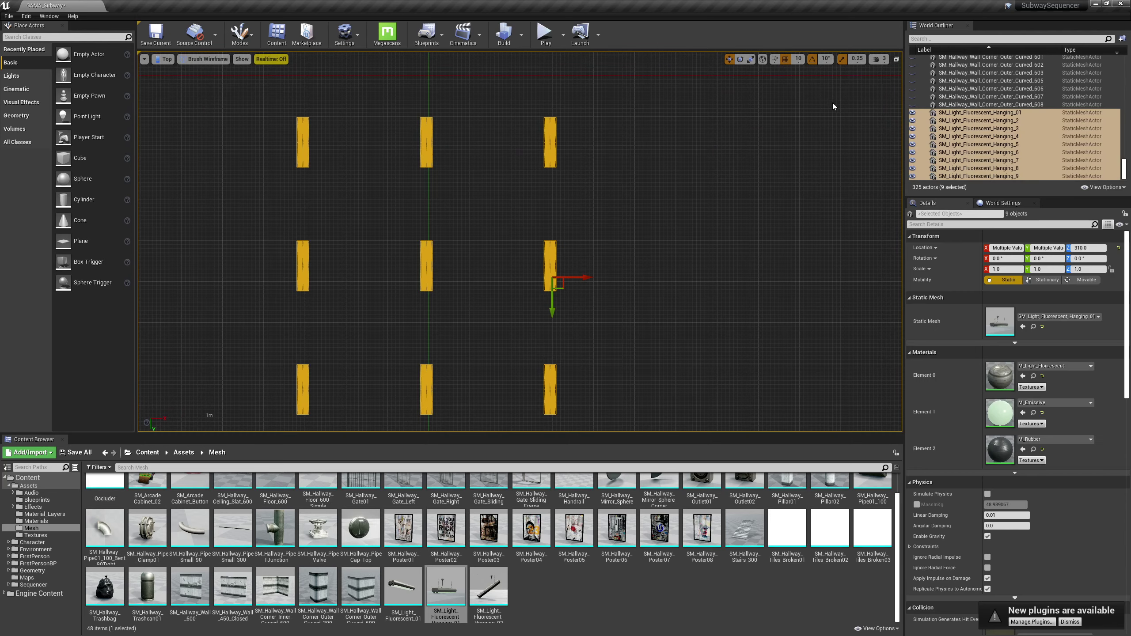
click(896, 59)
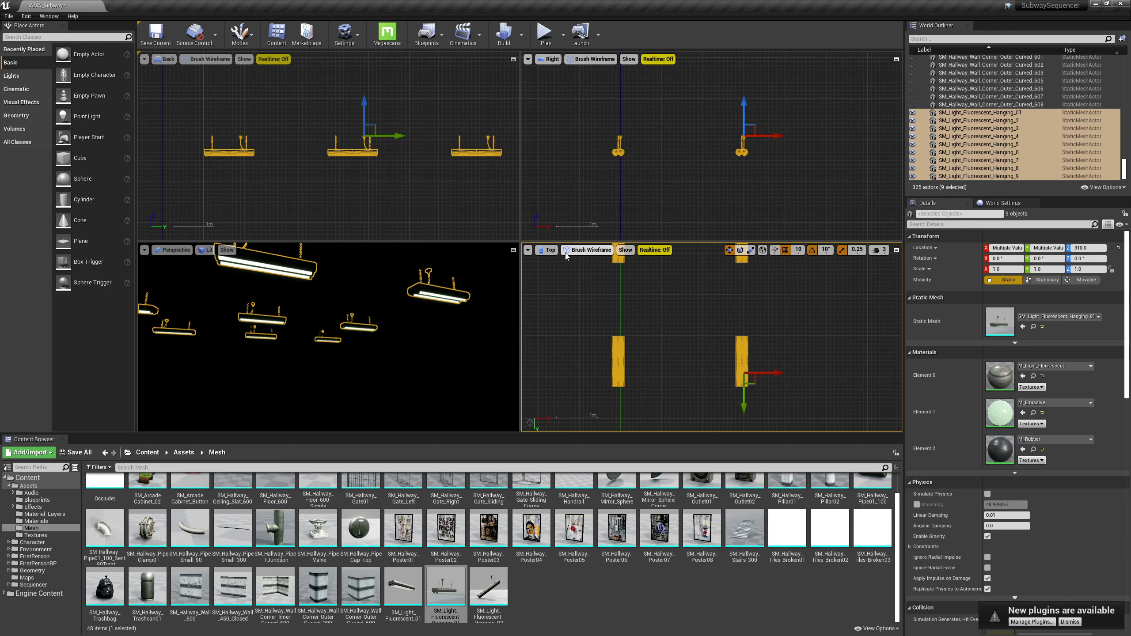
click(514, 250)
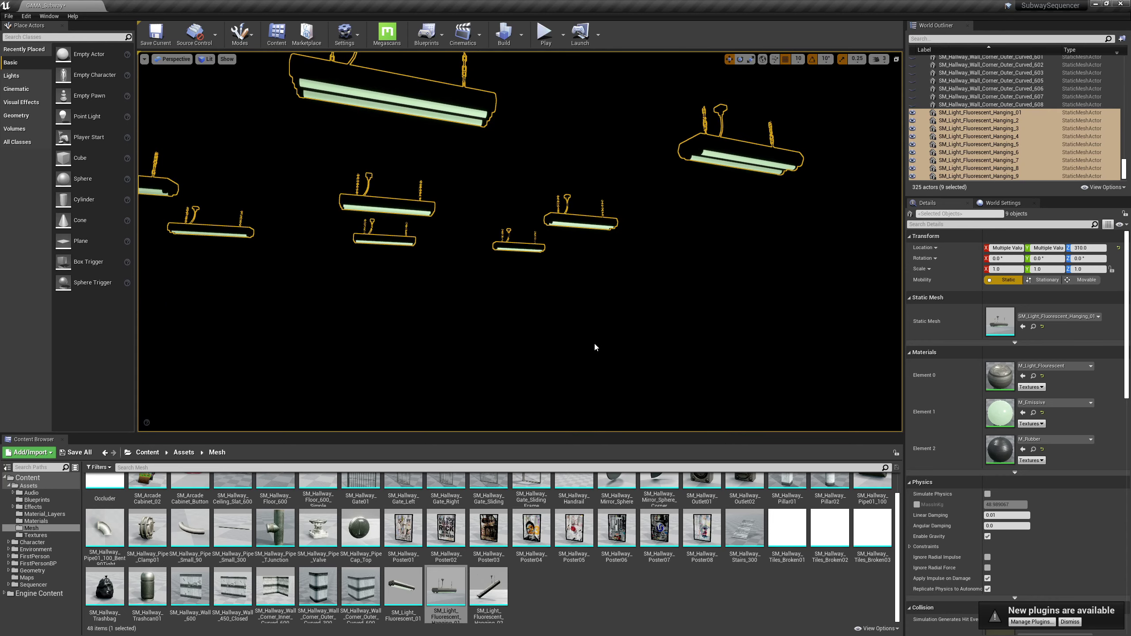
right_click(769, 163)
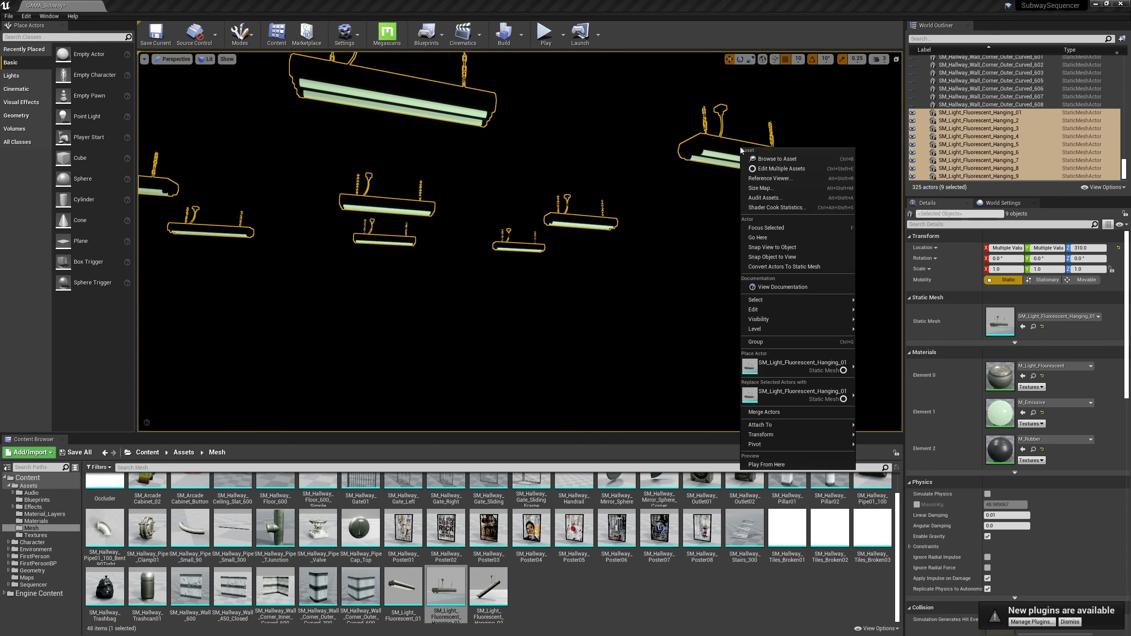
right_drag(626, 185, 623, 185)
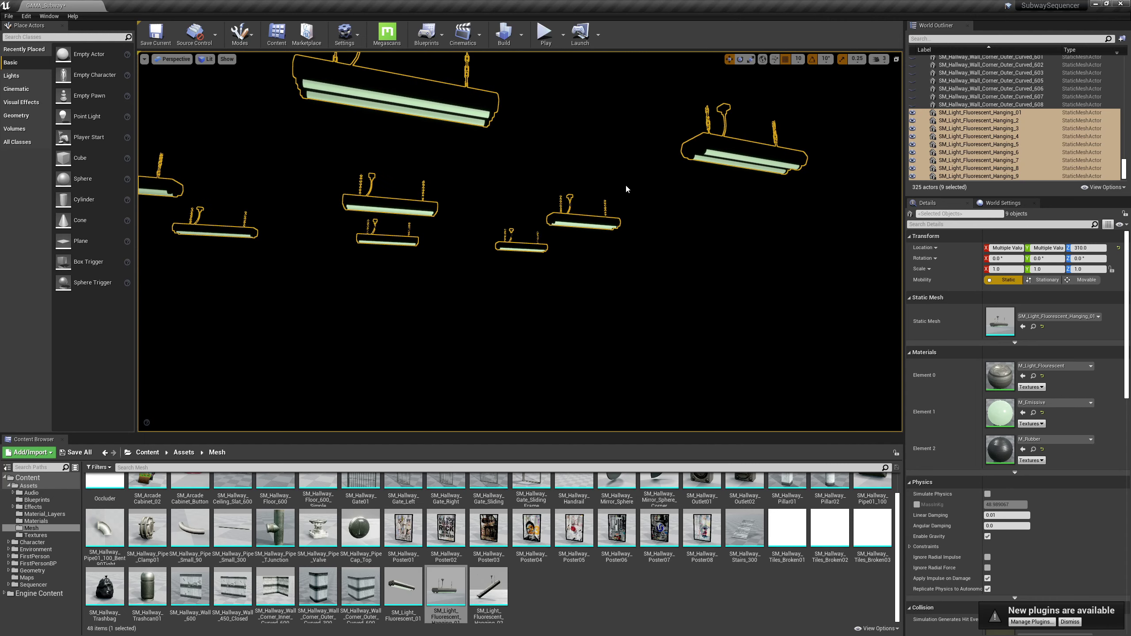
- Hide the nine selected lights and unhide every object in the level to bring the whole hallway back
key(h)
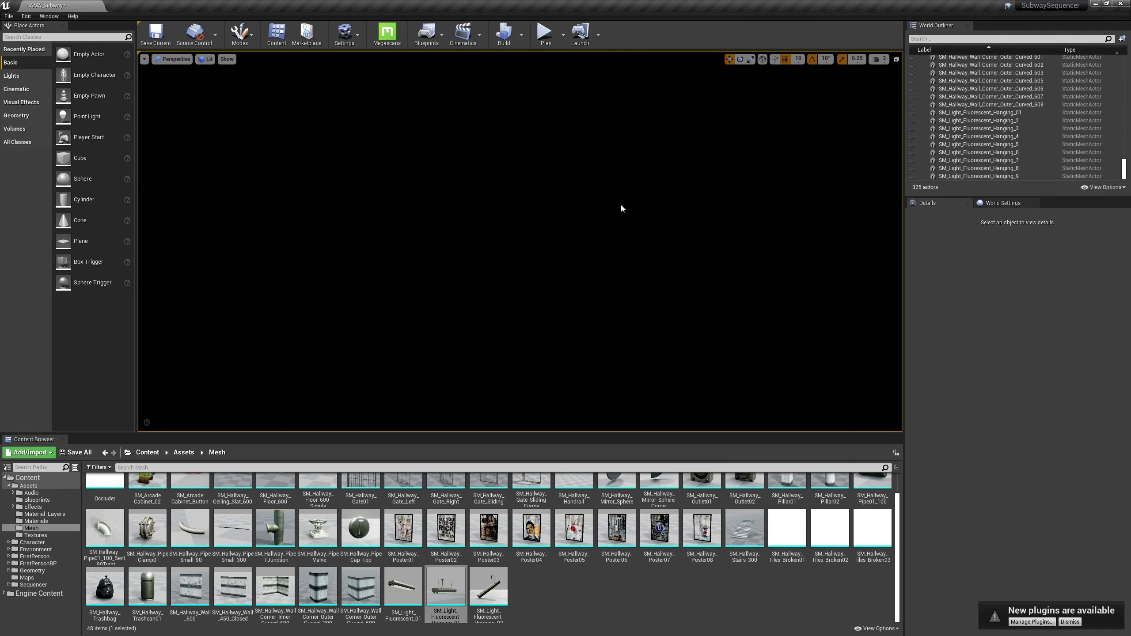
key(ctrl+h)
right_drag(622, 205, 664, 217)
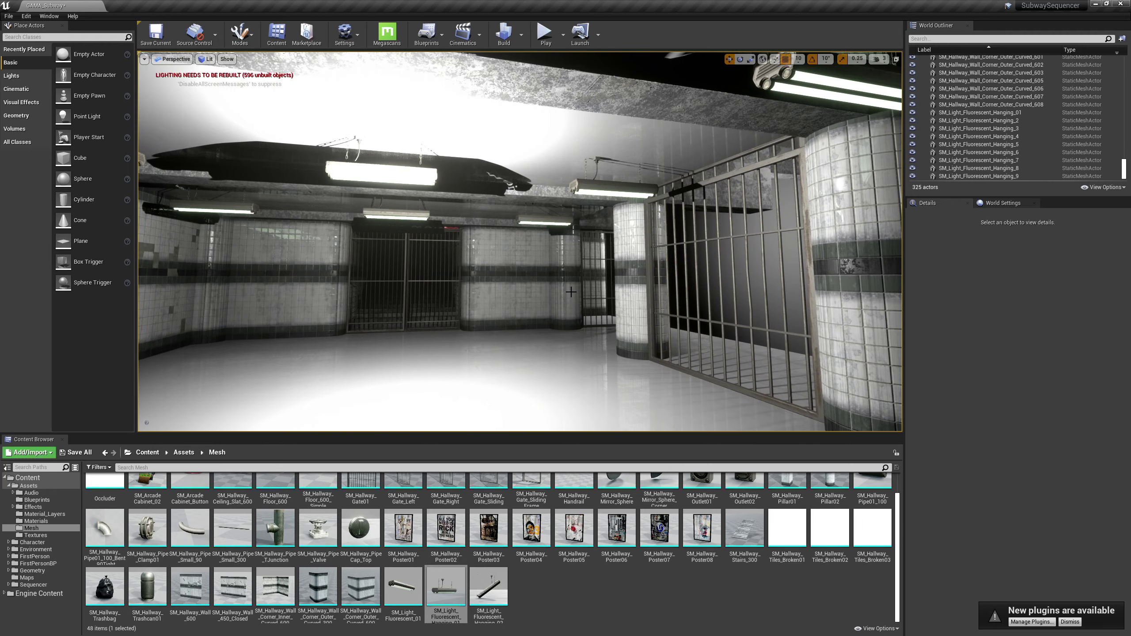
- Select all four point lights, PointLight through PointLight4, and inspect the lighting around the gates and tiled walls
right_drag(571, 292, 485, 203)
click(561, 183)
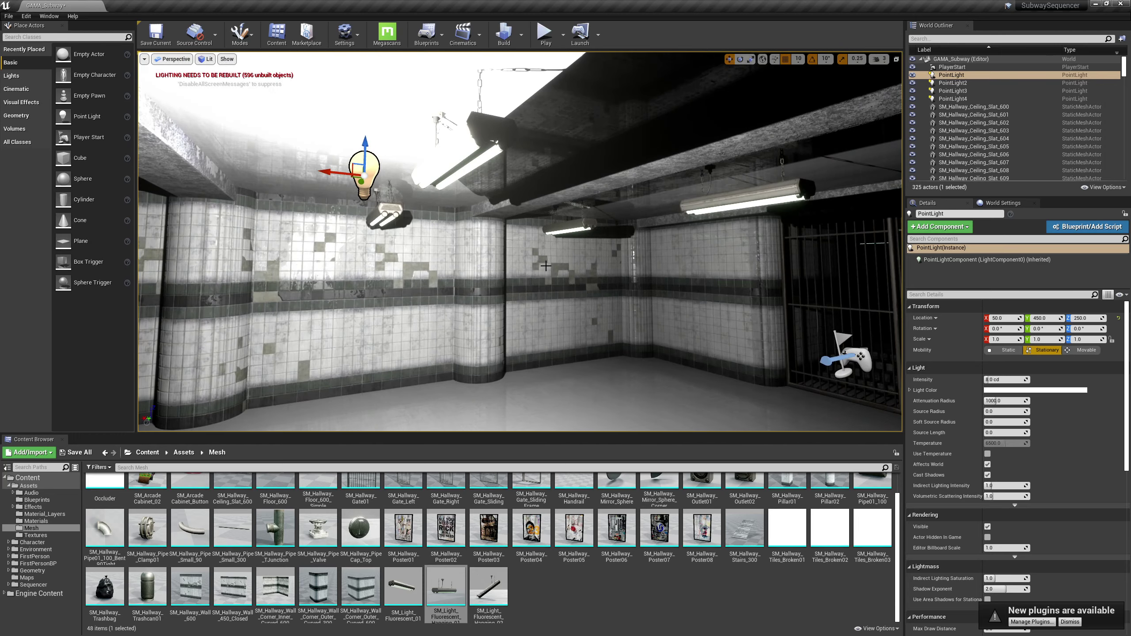
shift+click(952, 99)
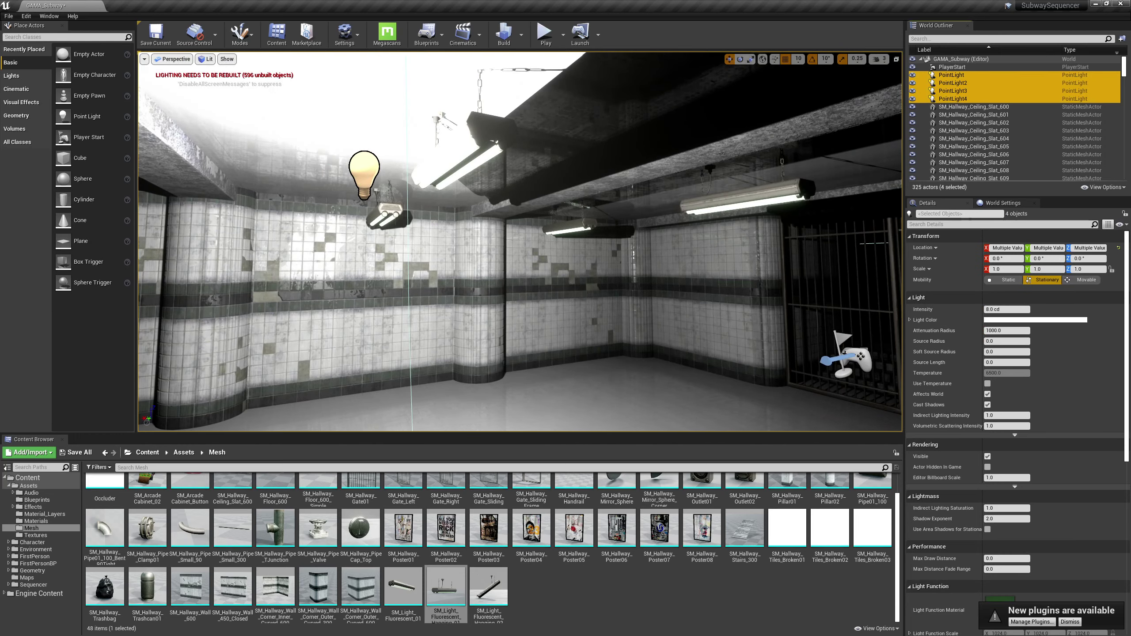
right_drag(668, 231, 722, 233)
right_drag(540, 180, 649, 189)
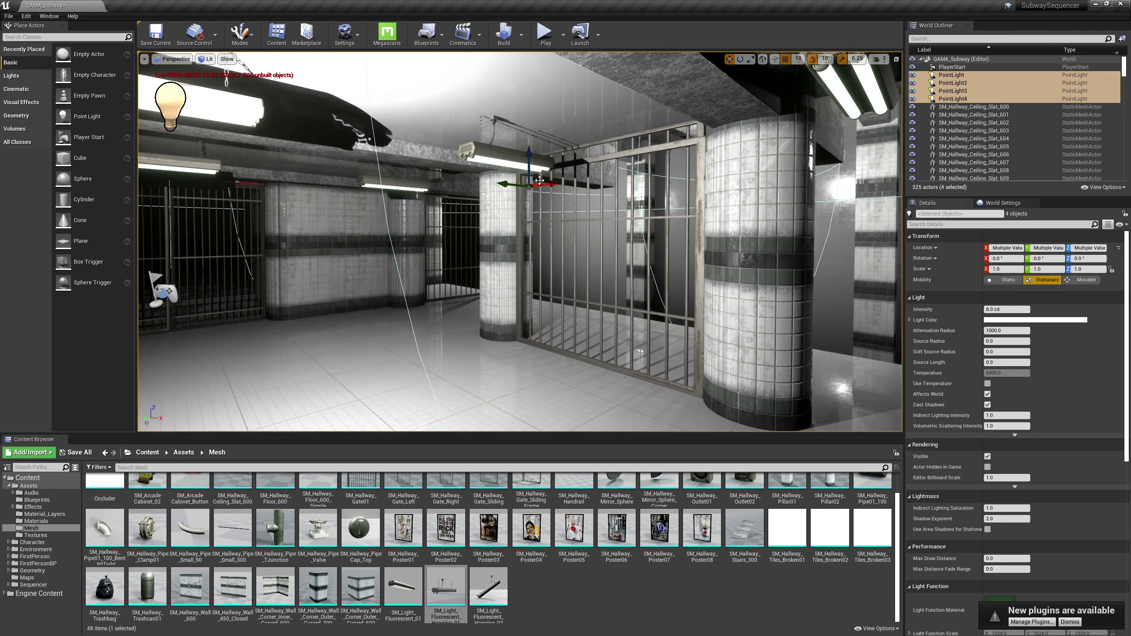
right_drag(527, 153, 530, 187)
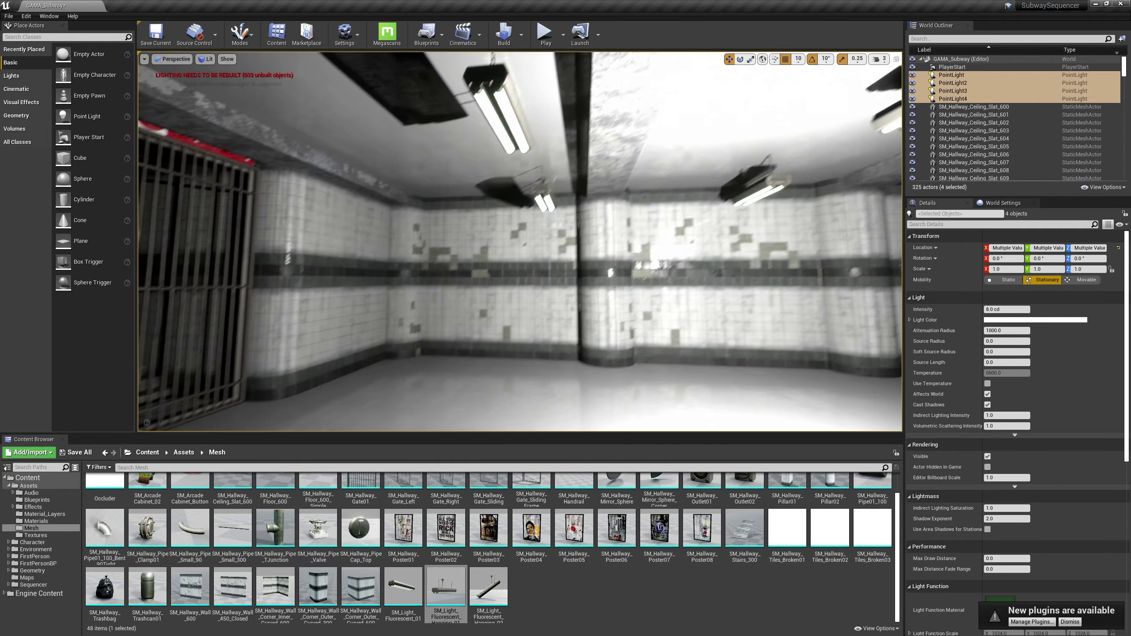